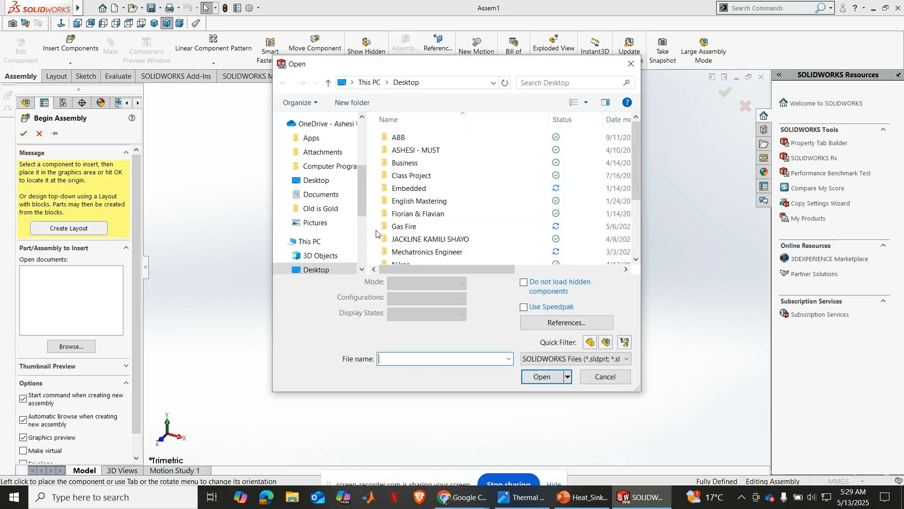
# Dismiss the component file selection and leave Begin Assembly without inserting an existing component
pyautogui.click(627, 68)
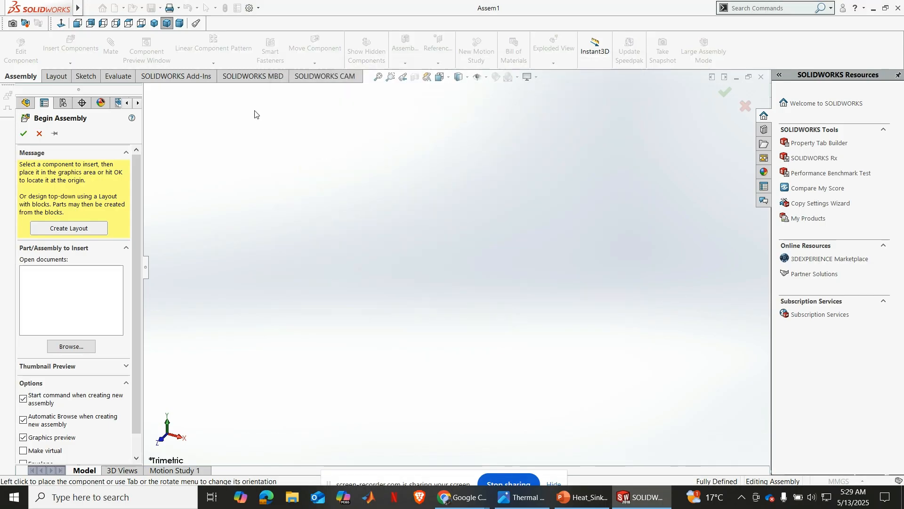
pyautogui.click(39, 135)
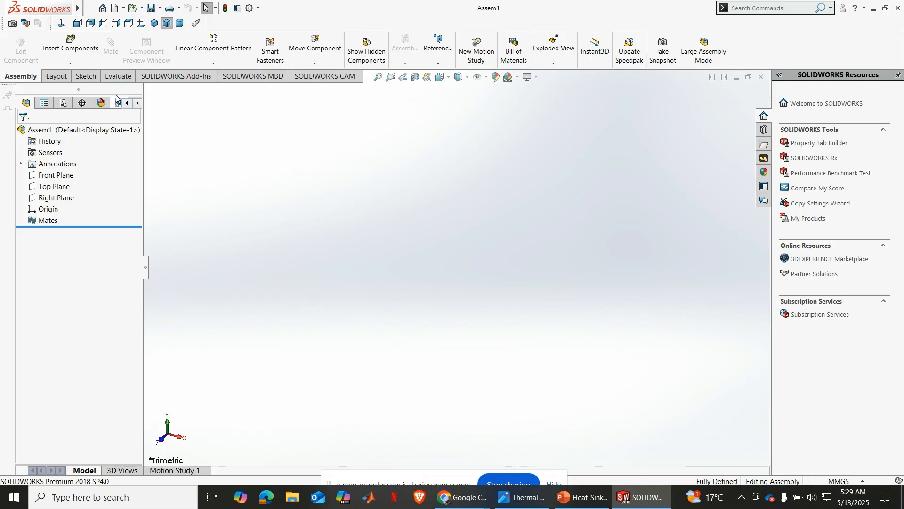
# Insert a new part into the empty assembly, place it in the graphics area and expand its feature tree
pyautogui.click(70, 62)
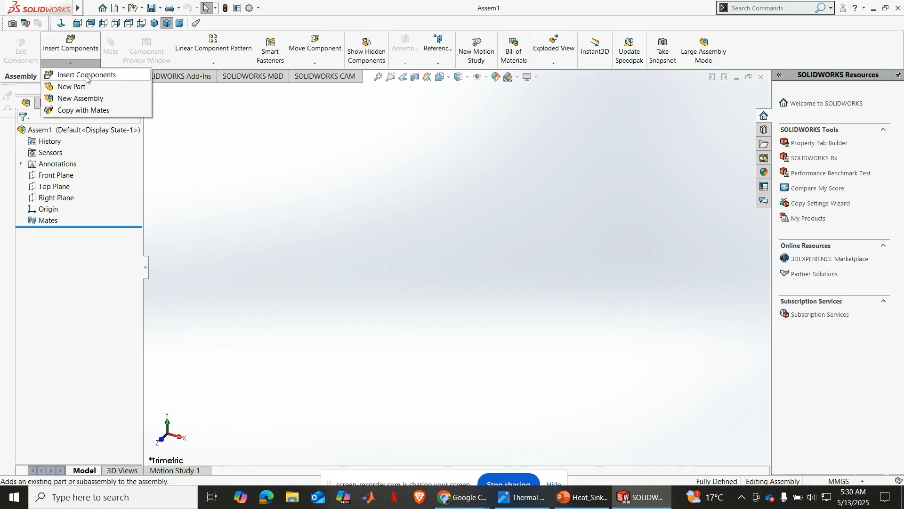
pyautogui.click(85, 86)
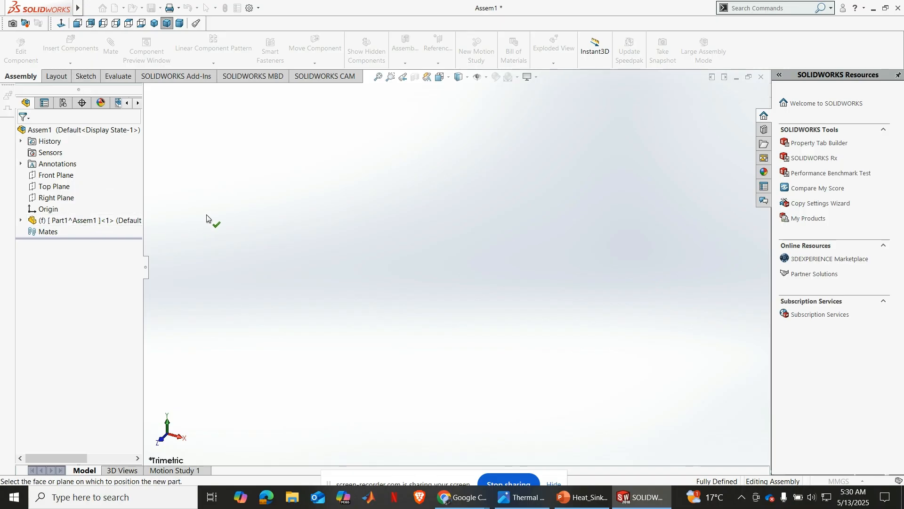
pyautogui.click(368, 212)
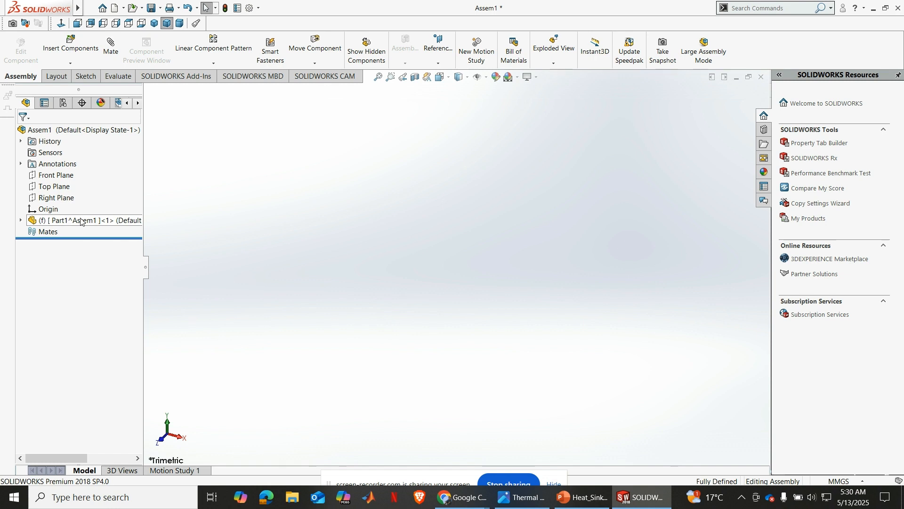
pyautogui.click(21, 221)
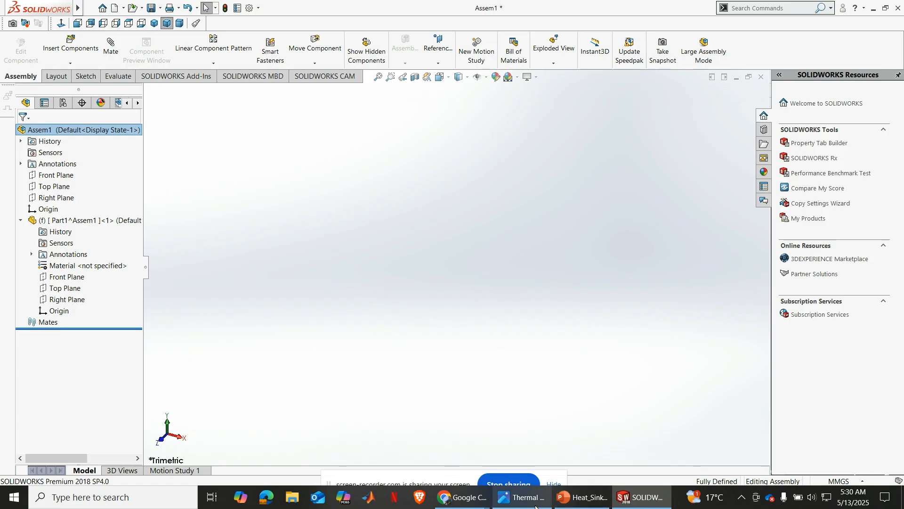
# Consult the heat sink drawing, return to SOLIDWORKS and sketch a circle of about 51.5 mm radius at the origin on the part's Top Plane
pyautogui.click(627, 506)
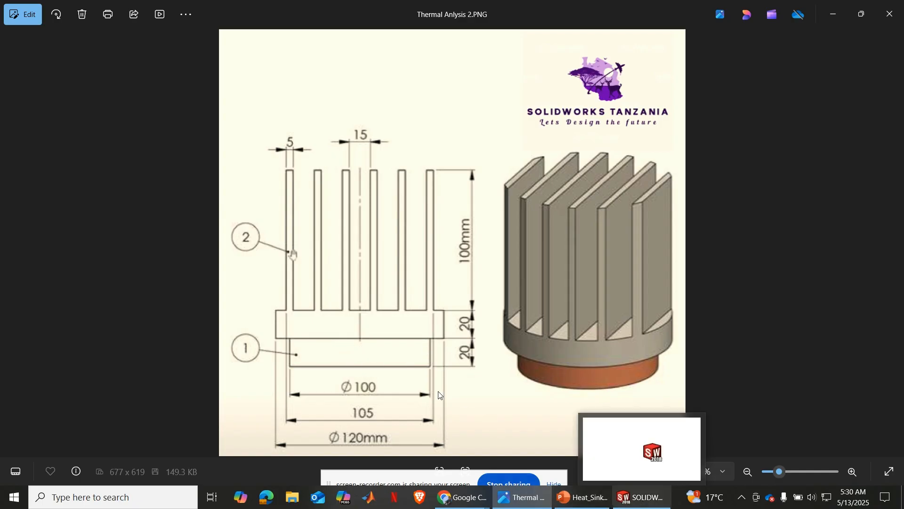
pyautogui.click(642, 498)
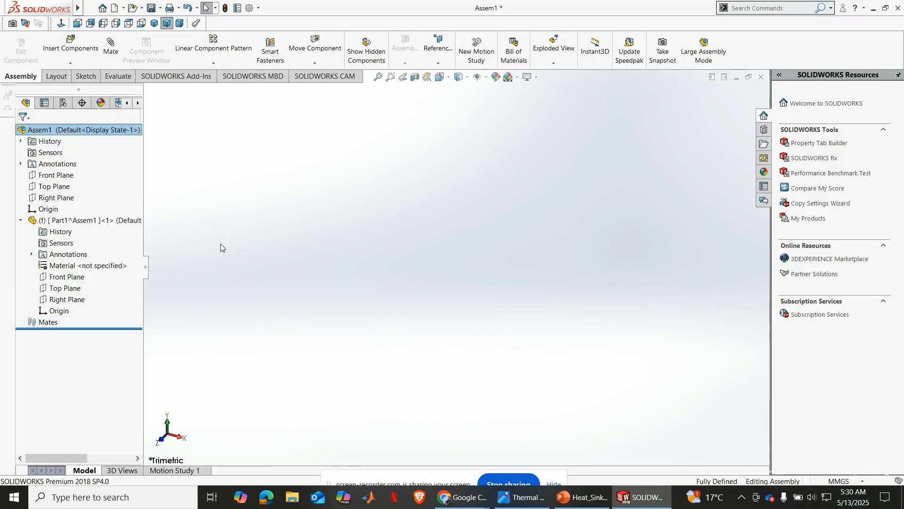
pyautogui.click(65, 288)
pyautogui.click(76, 275)
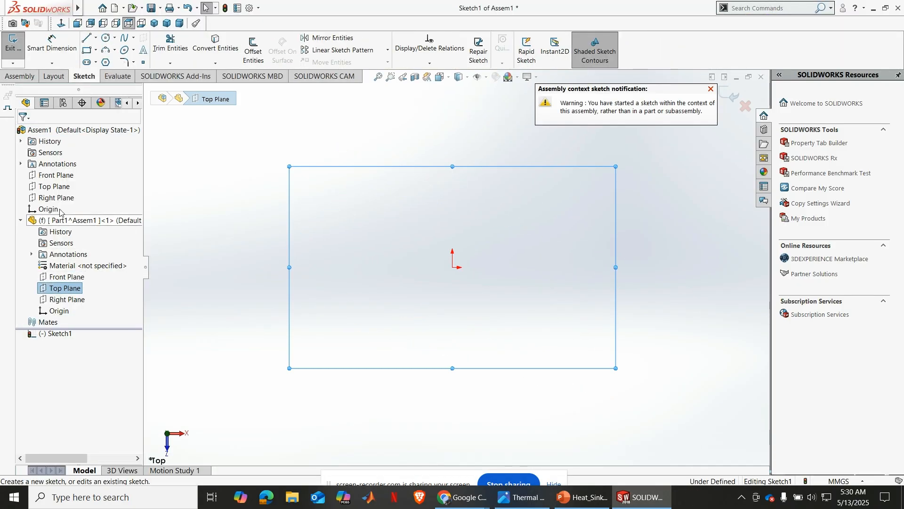
pyautogui.click(107, 38)
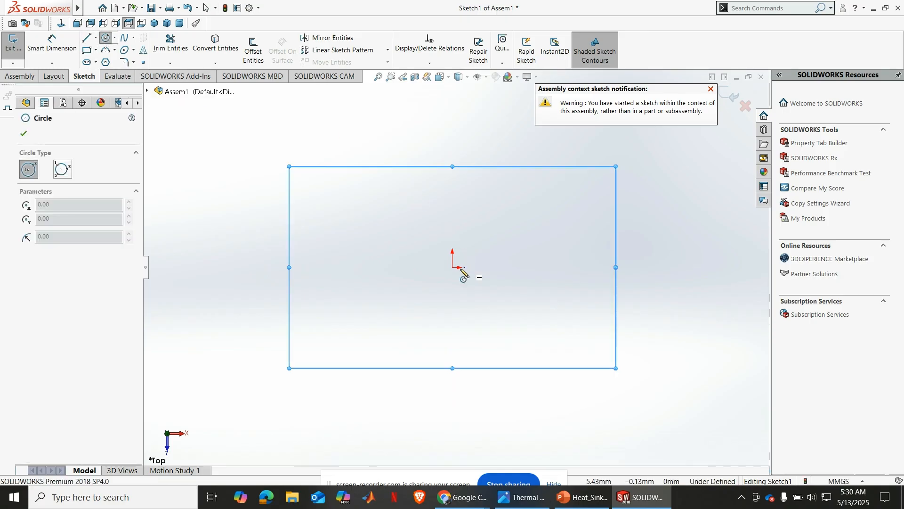
pyautogui.click(452, 268)
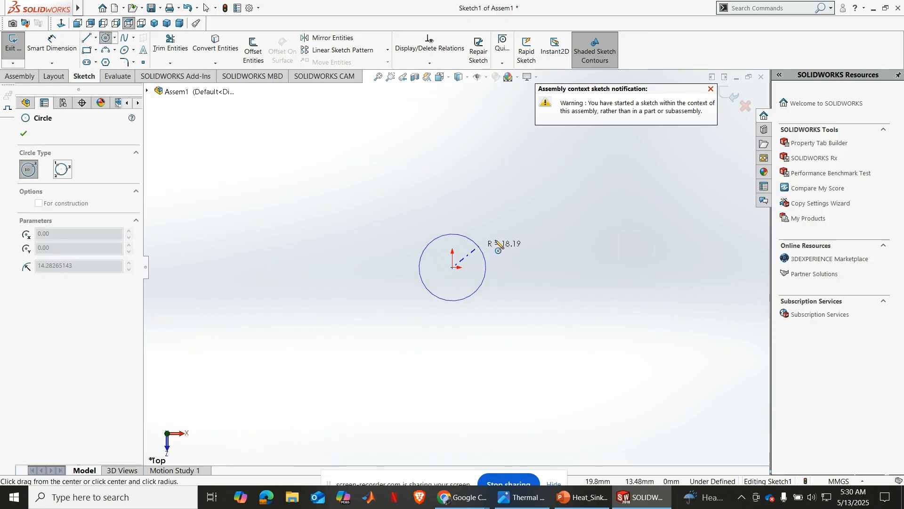
pyautogui.click(528, 211)
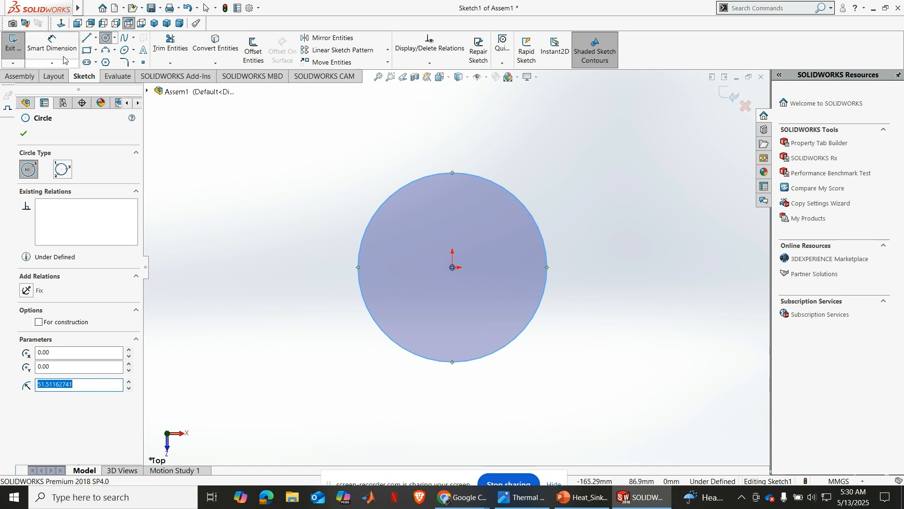
# Dimension the circle's diameter and set it to 100 mm
pyautogui.click(52, 44)
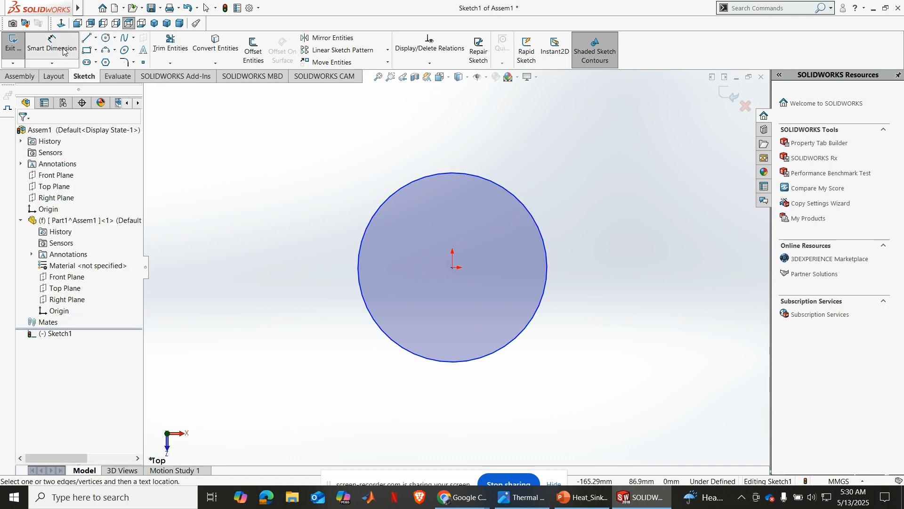
pyautogui.click(359, 243)
pyautogui.click(307, 244)
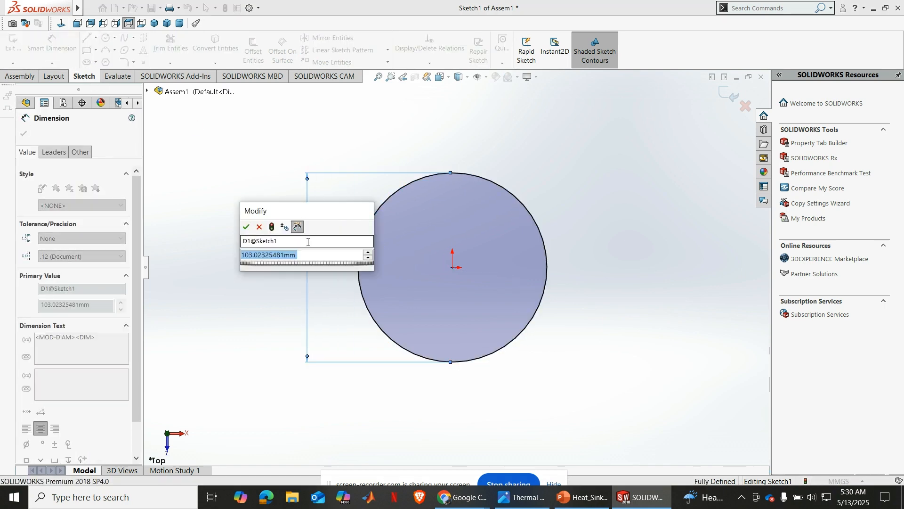
pyautogui.write('100')
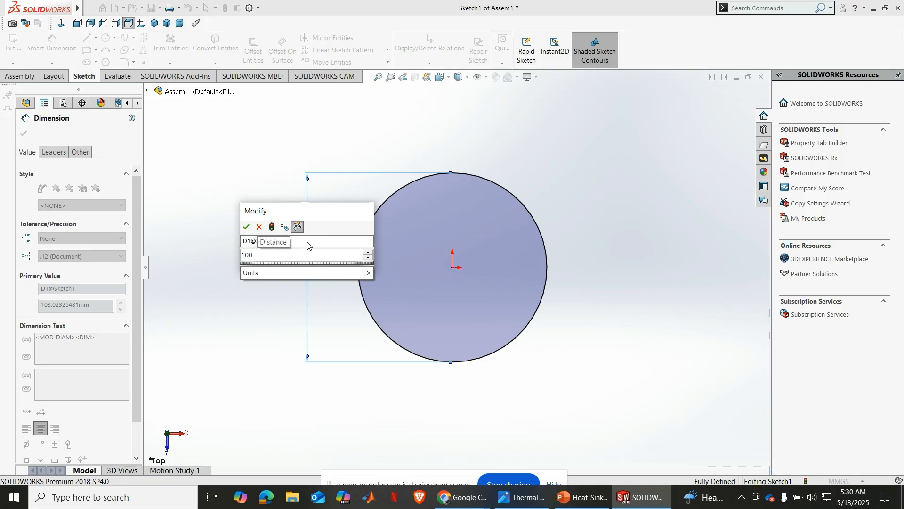
pyautogui.press('Return')
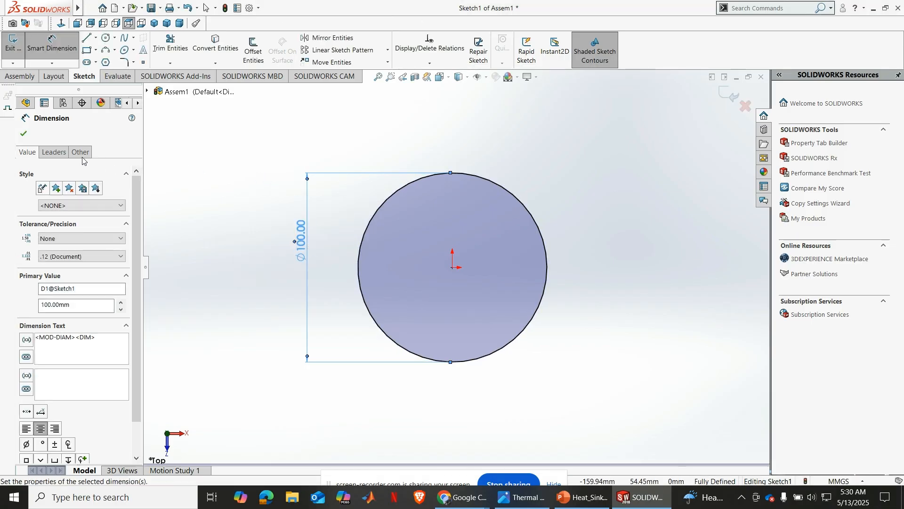
pyautogui.click(23, 134)
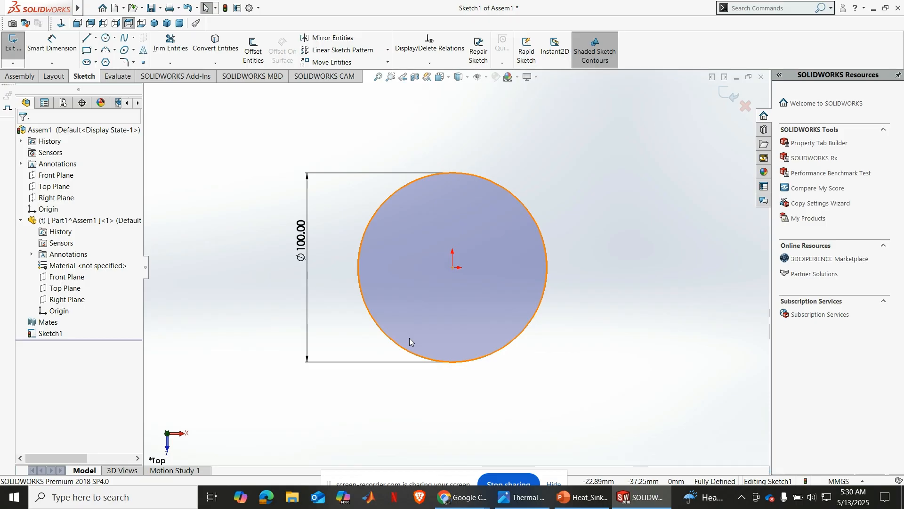
# Exit the assembly-level circle sketch and discard its changes
pyautogui.click(19, 76)
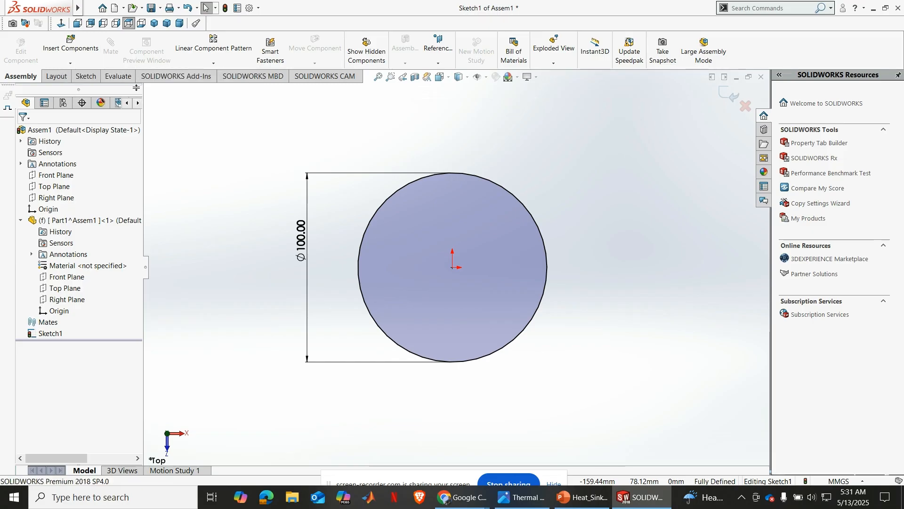
pyautogui.click(60, 78)
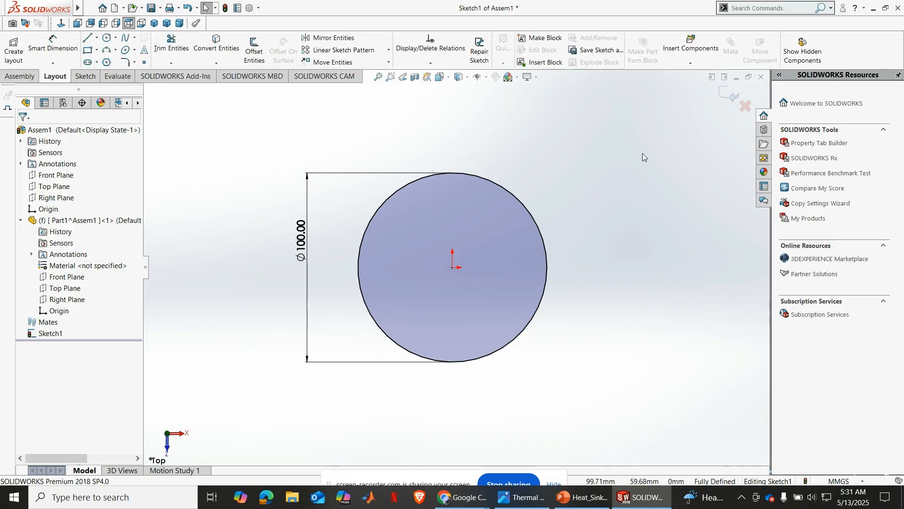
pyautogui.click(743, 108)
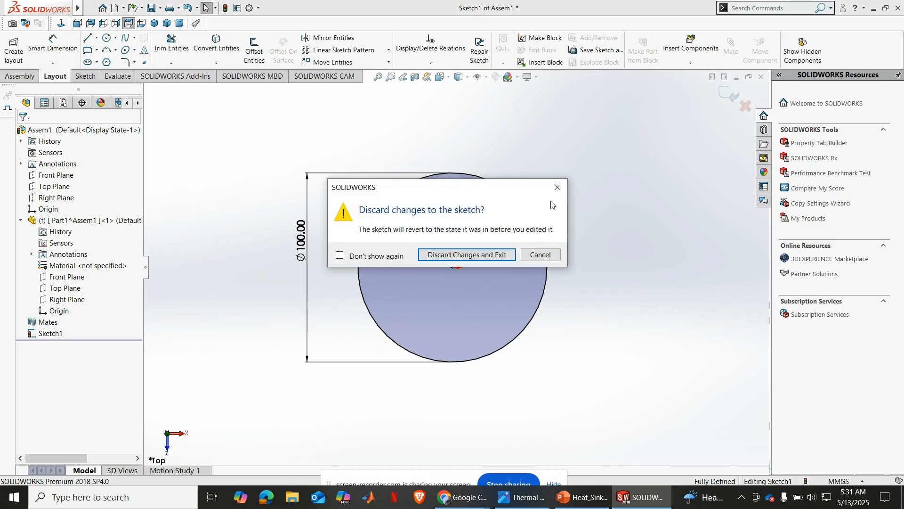
pyautogui.click(469, 256)
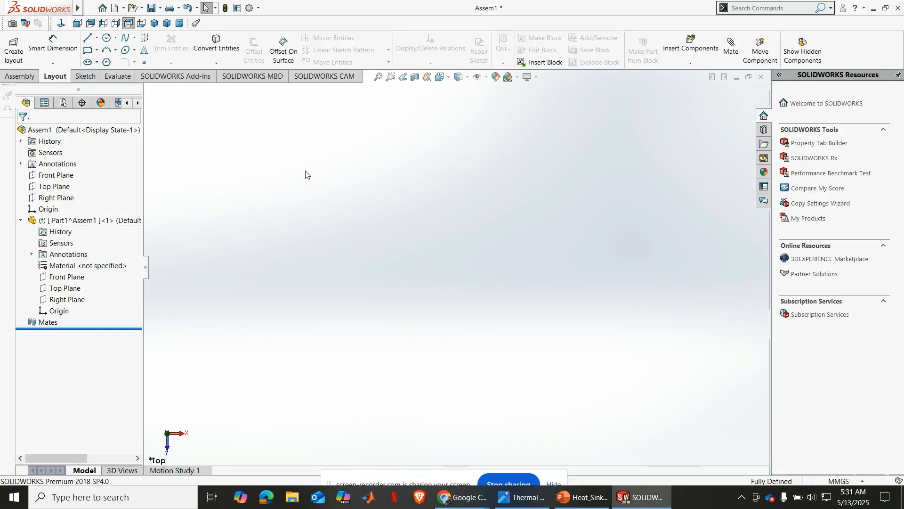
# Delete the Part1 component from the assembly
pyautogui.rightClick(78, 218)
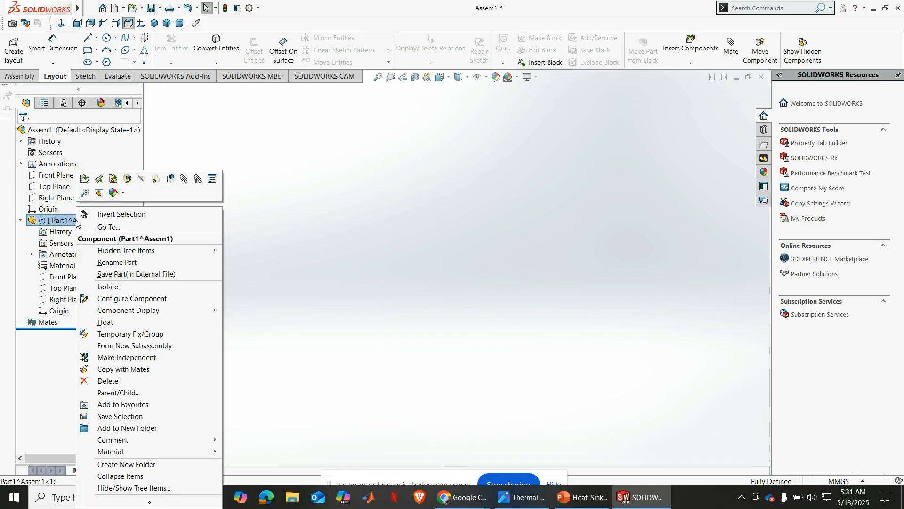
pyautogui.click(95, 381)
pyautogui.press('Return')
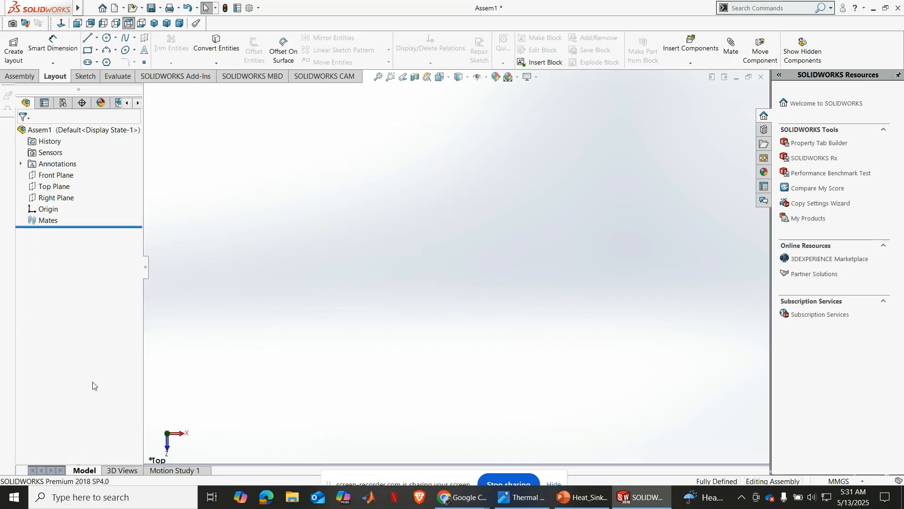
# Insert a new part into the assembly, place it in the empty graphics area and clear the Top Plane selection
pyautogui.click(52, 186)
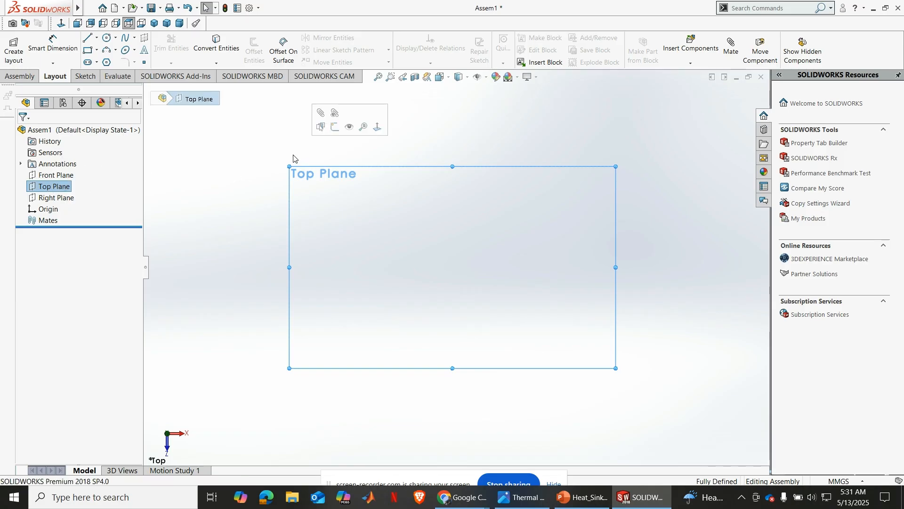
pyautogui.click(27, 77)
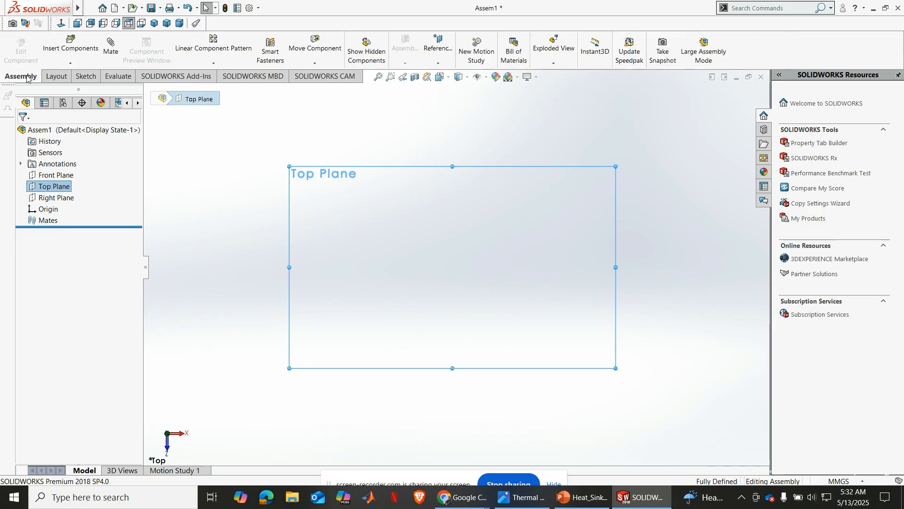
pyautogui.click(71, 63)
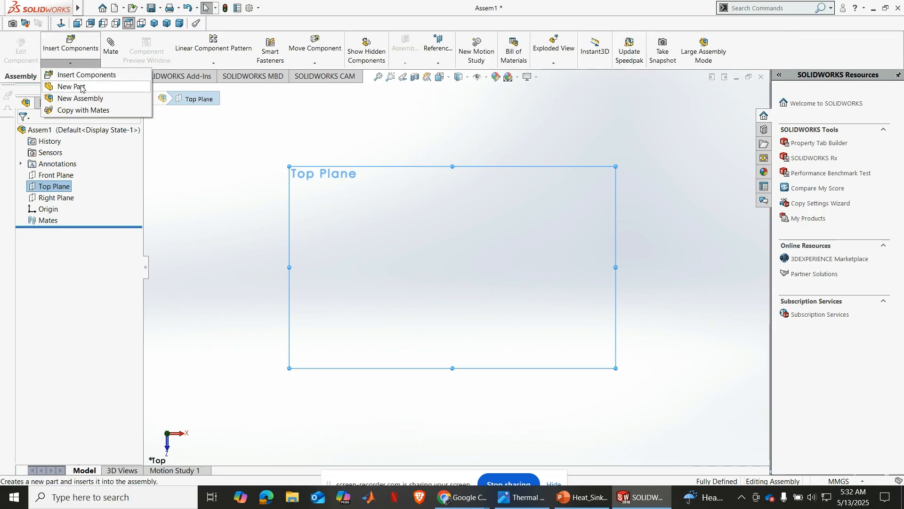
pyautogui.click(61, 84)
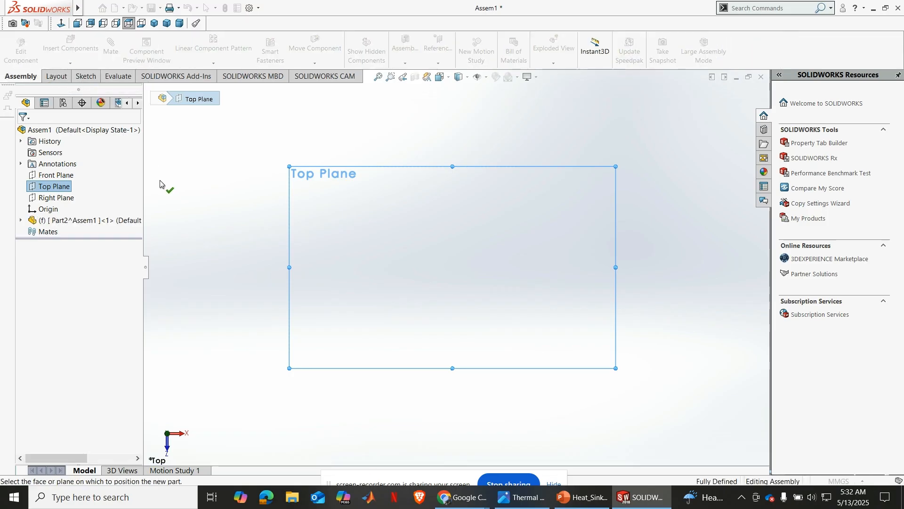
pyautogui.click(236, 174)
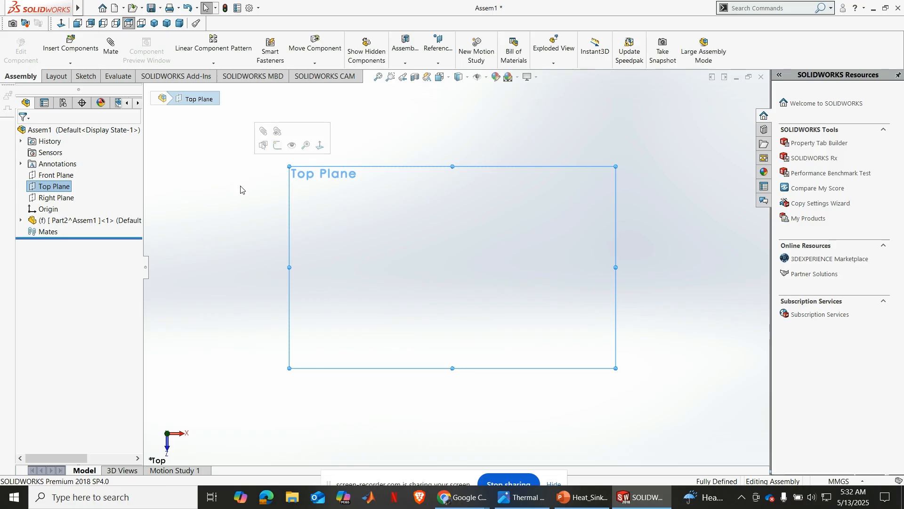
pyautogui.click(239, 189)
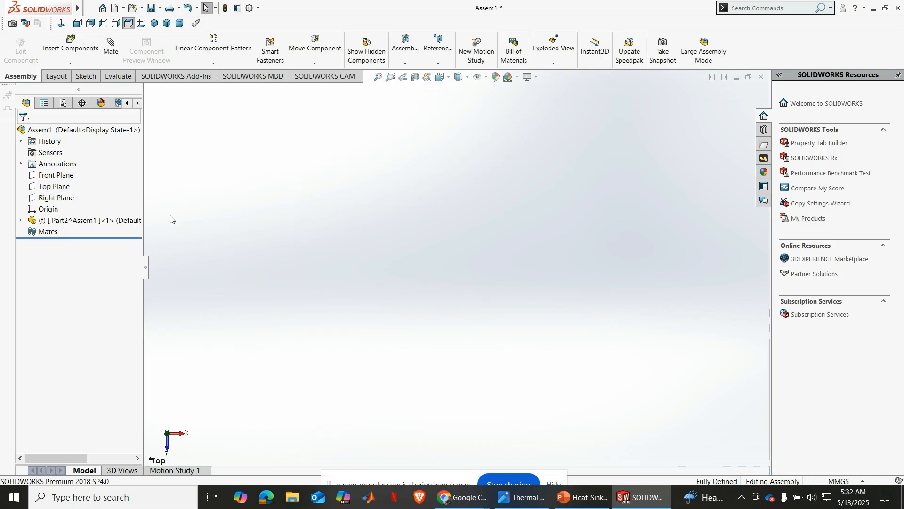
# Edit the new part in the context of the assembly and expand its feature tree
pyautogui.click(81, 222)
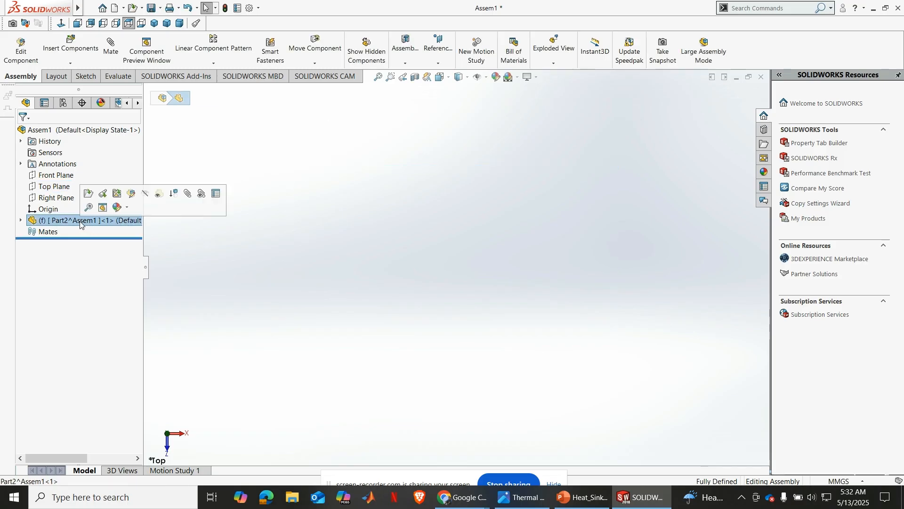
pyautogui.click(129, 199)
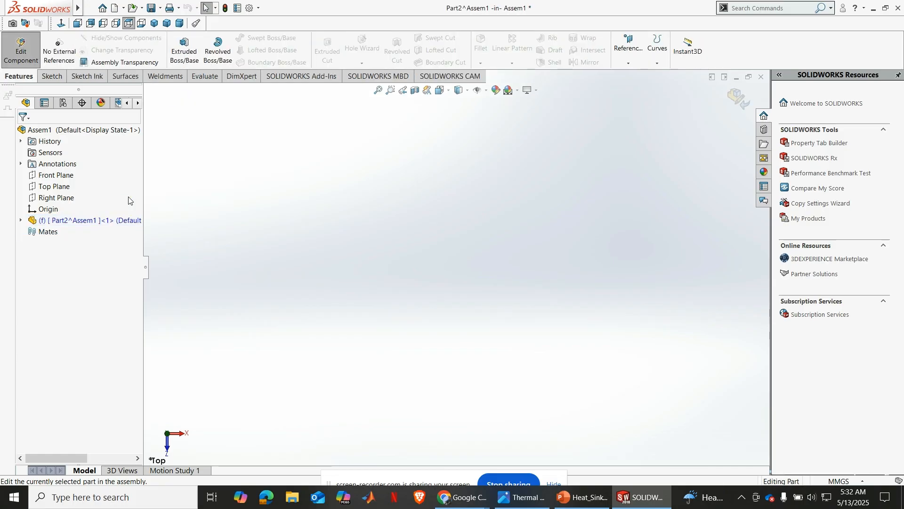
pyautogui.click(21, 220)
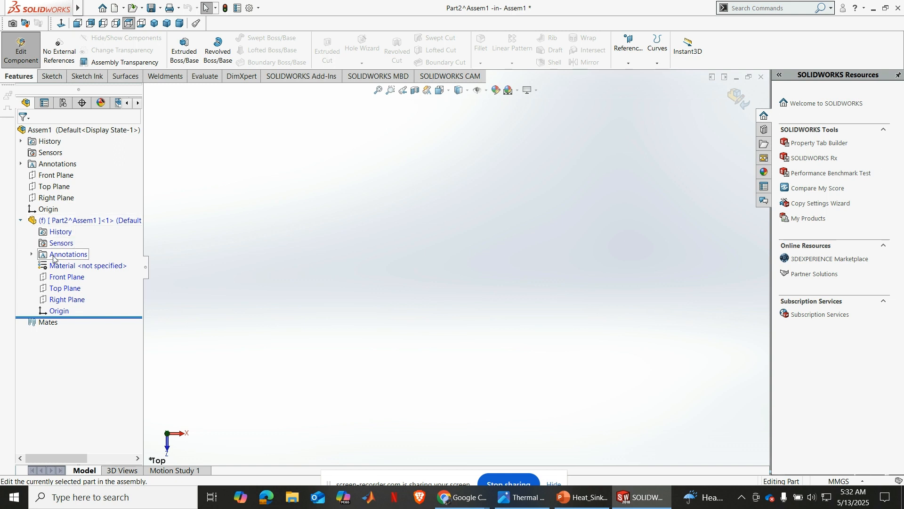
# Sketch a circle about 86 mm in diameter, centred on the origin, on the new part's Top Plane
pyautogui.click(60, 288)
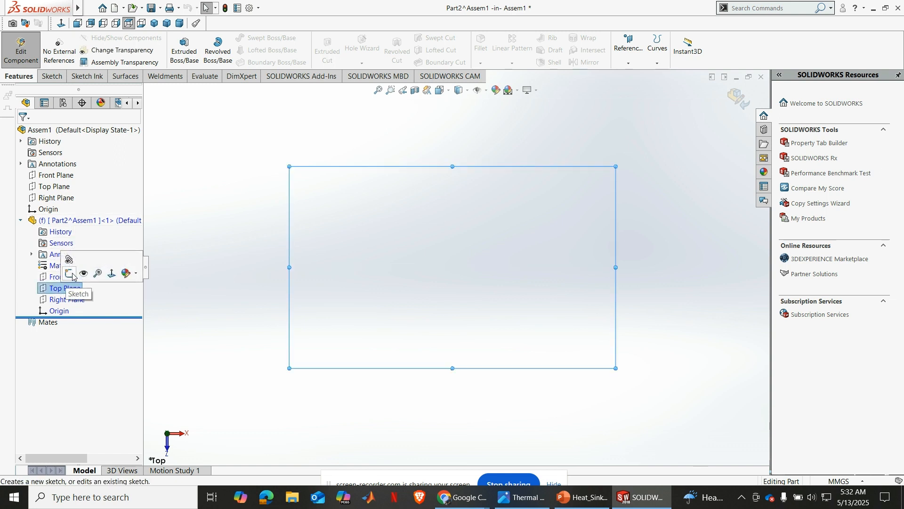
pyautogui.click(70, 274)
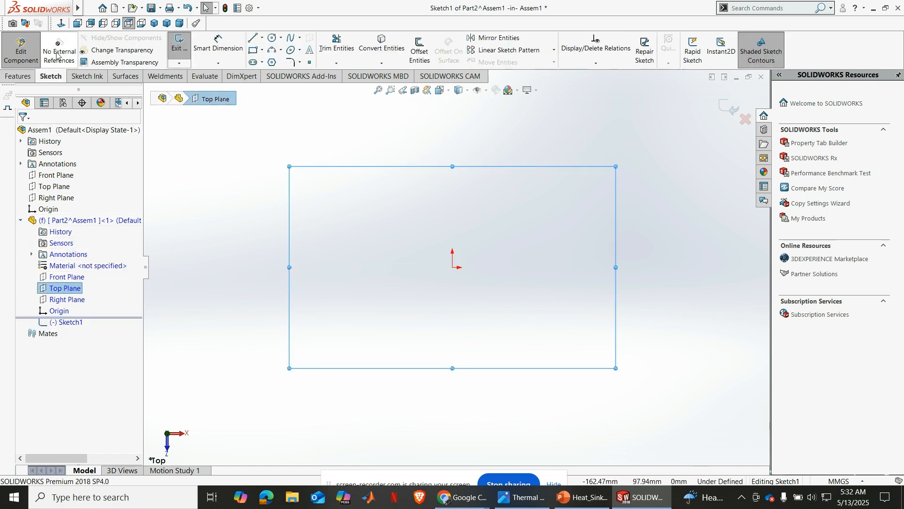
pyautogui.click(271, 38)
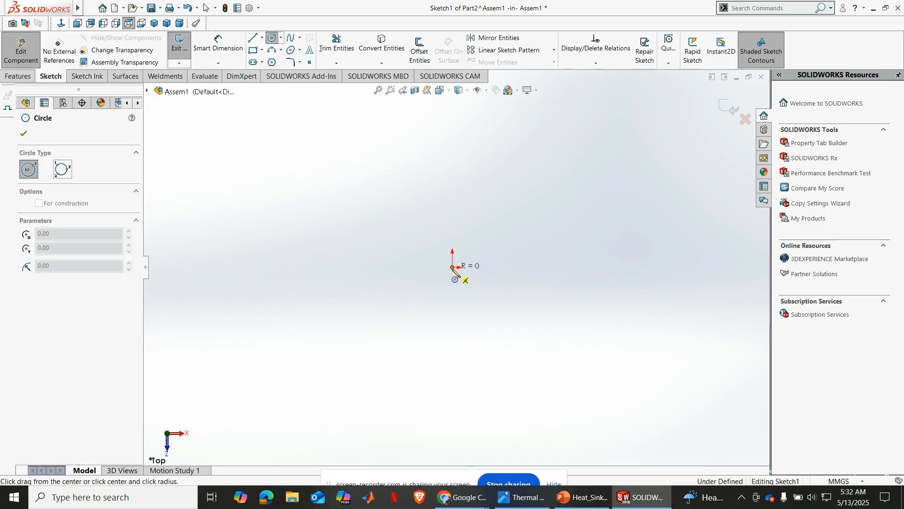
pyautogui.click(453, 267)
pyautogui.click(503, 208)
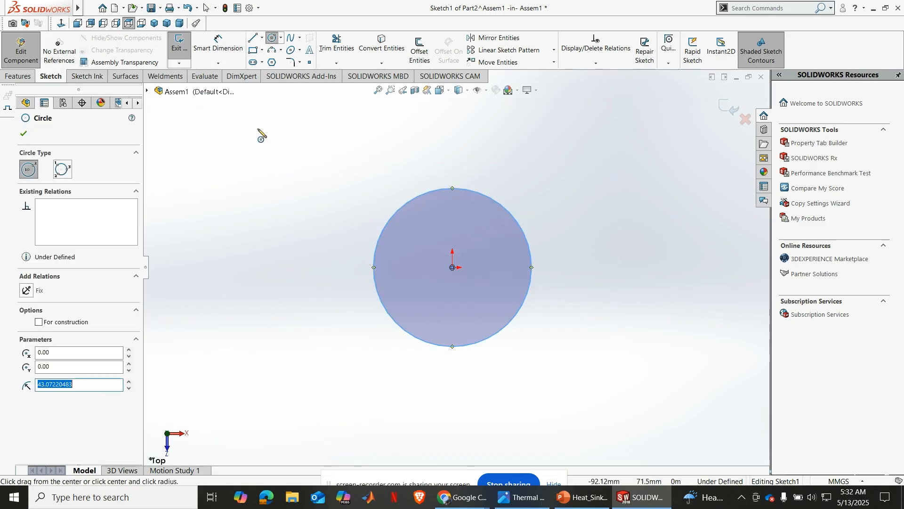
# Dimension the circle's diameter to 100 mm
pyautogui.click(218, 45)
pyautogui.click(381, 231)
pyautogui.click(316, 233)
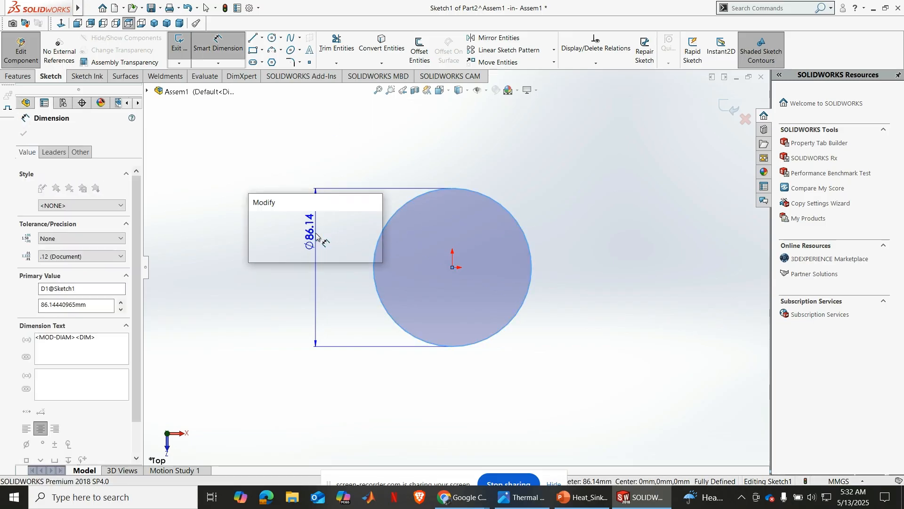
pyautogui.write('100')
pyautogui.press('Return')
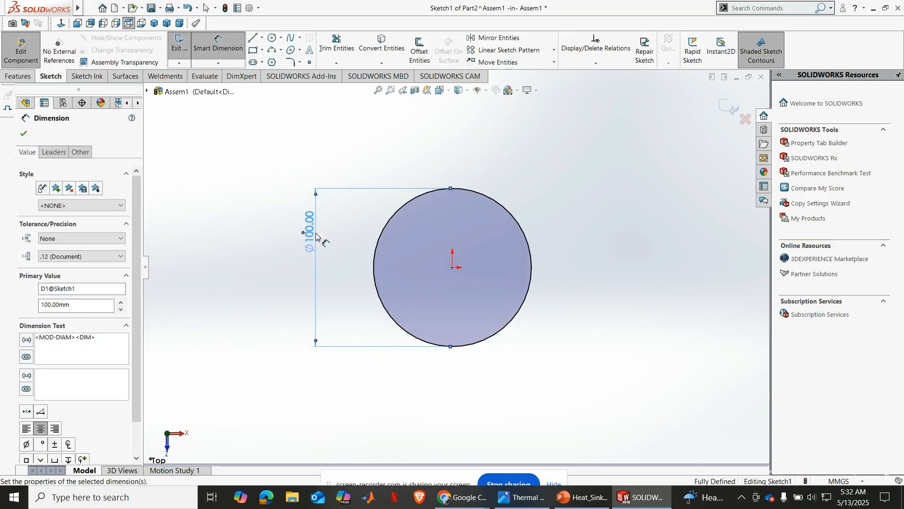
pyautogui.click(23, 134)
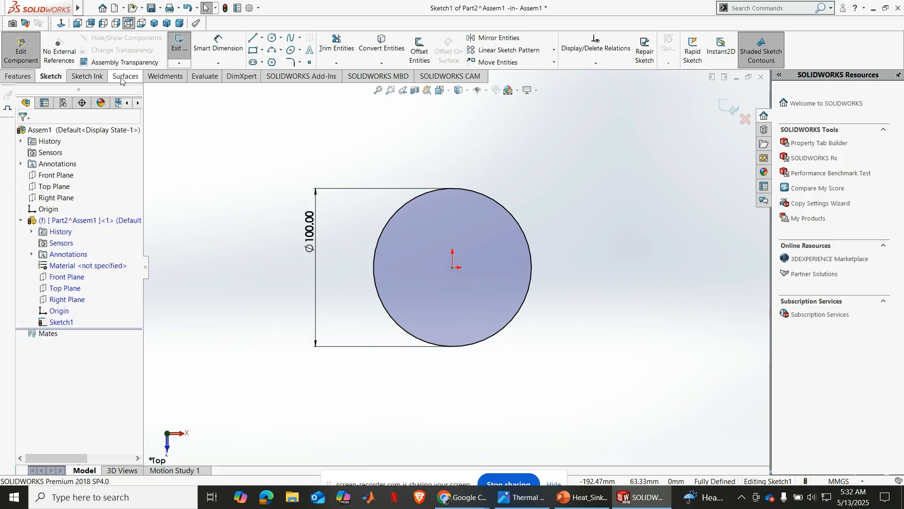
# Extrude the 100 mm circle as a blind boss 20 mm deep, reversed to go downward from the sketch plane
pyautogui.click(23, 76)
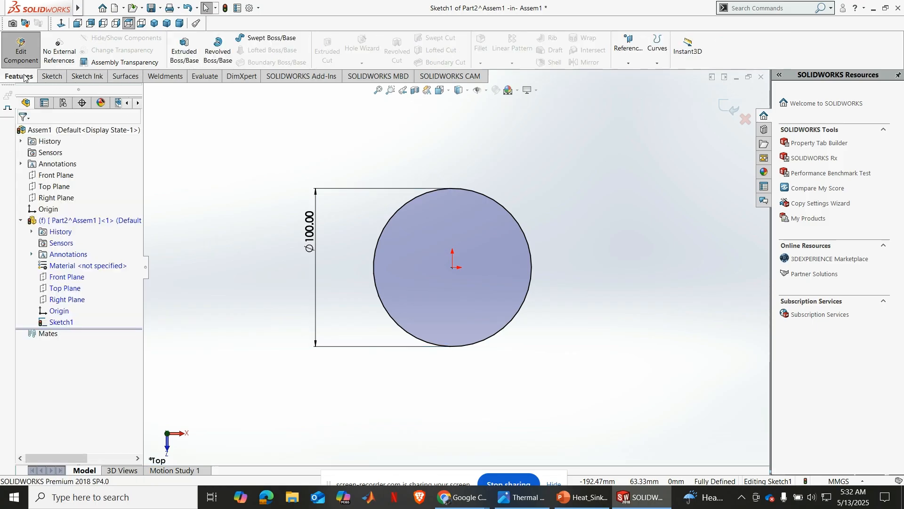
pyautogui.click(184, 50)
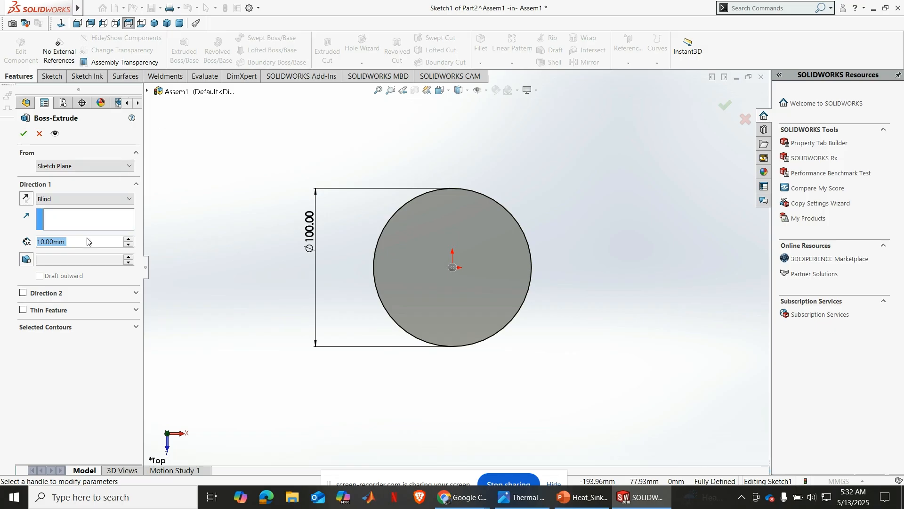
pyautogui.write('20')
pyautogui.press('Return')
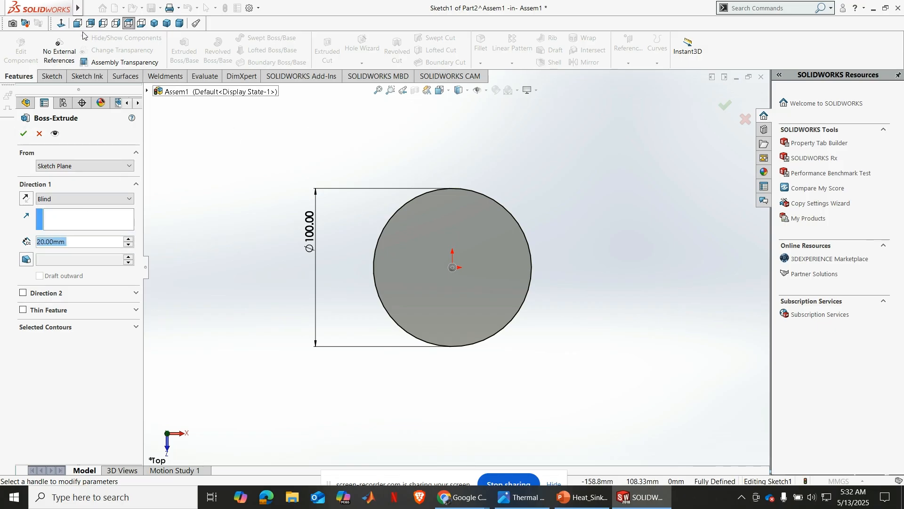
pyautogui.click(154, 24)
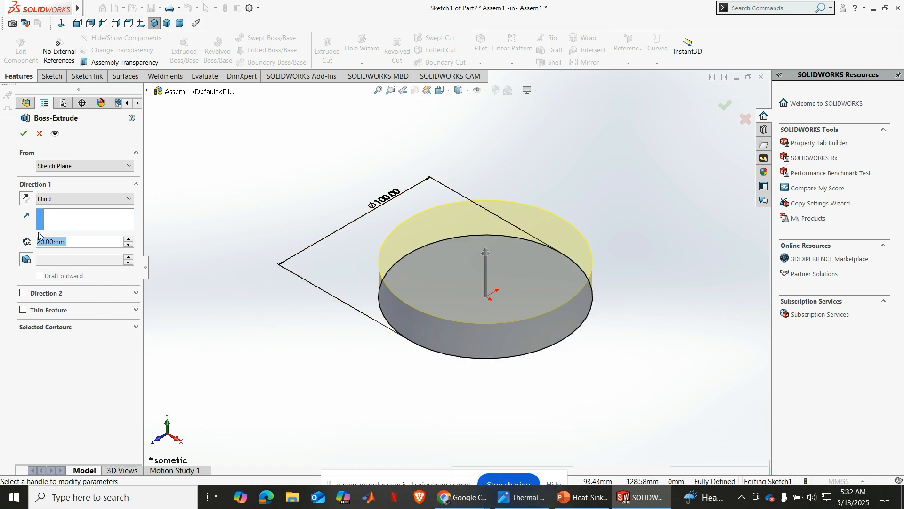
pyautogui.click(25, 197)
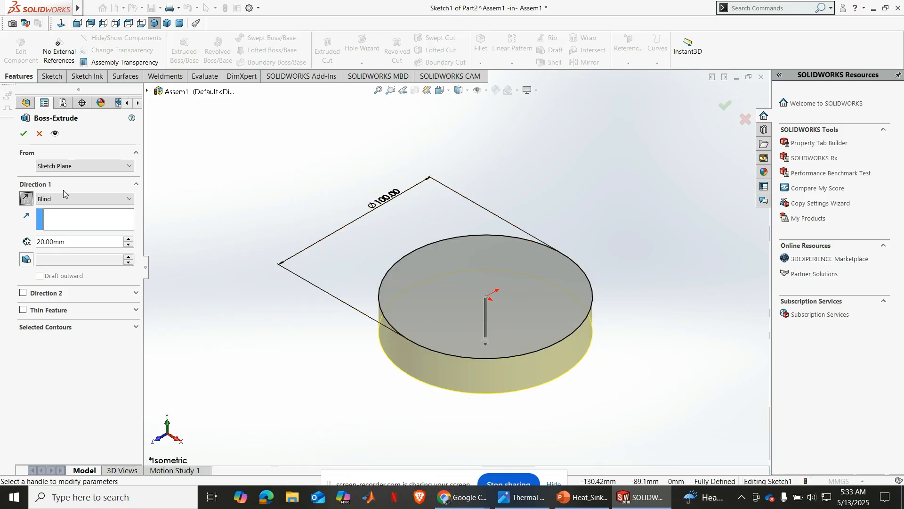
pyautogui.click(19, 134)
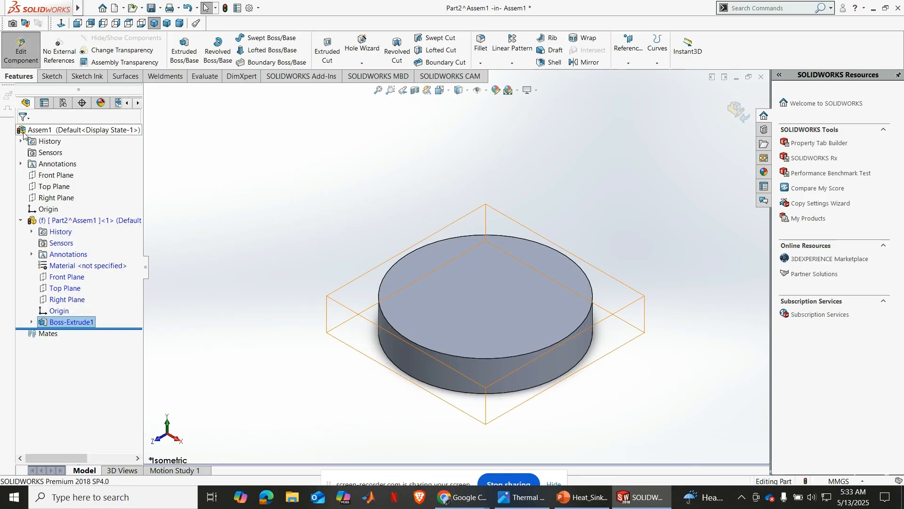
# Finish editing the base part, return to the assembly and collapse the part's feature tree
pyautogui.click(736, 111)
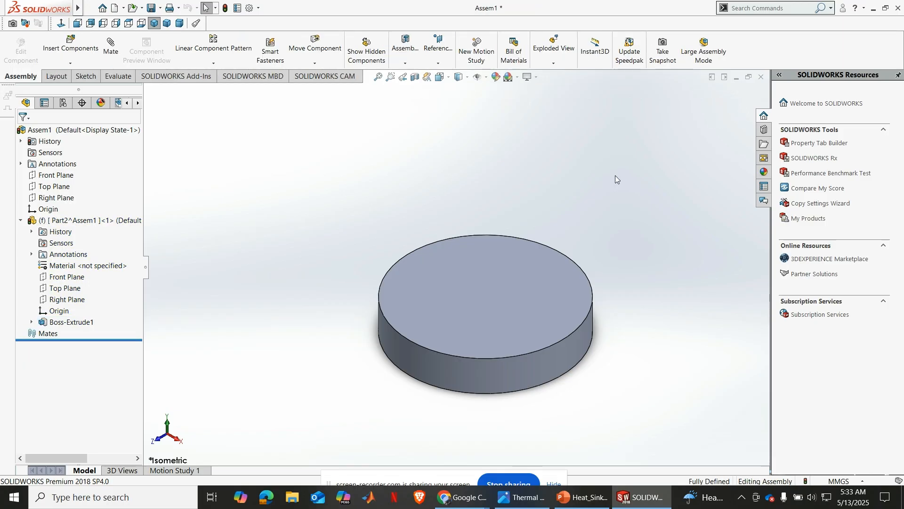
pyautogui.scroll(-3, 600, 253)
pyautogui.scroll(1, 600, 253)
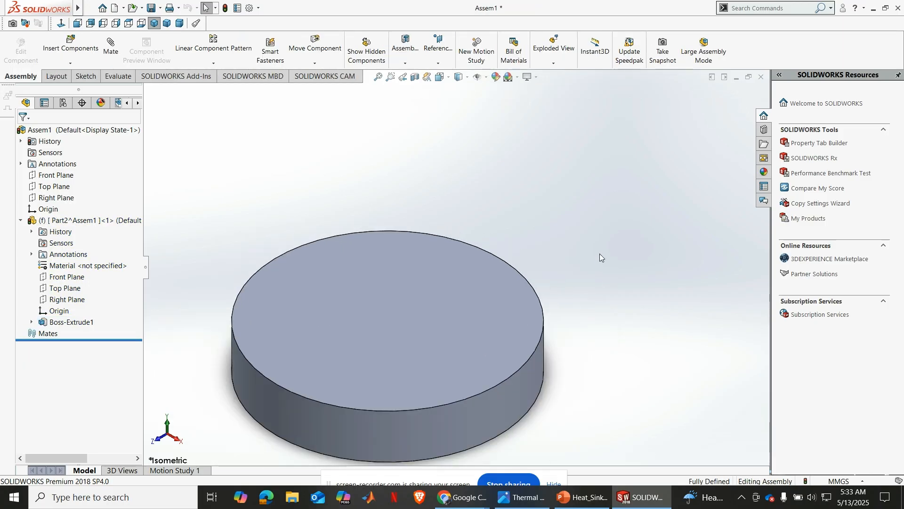
pyautogui.scroll(2, 583, 278)
pyautogui.scroll(-2, 420, 357)
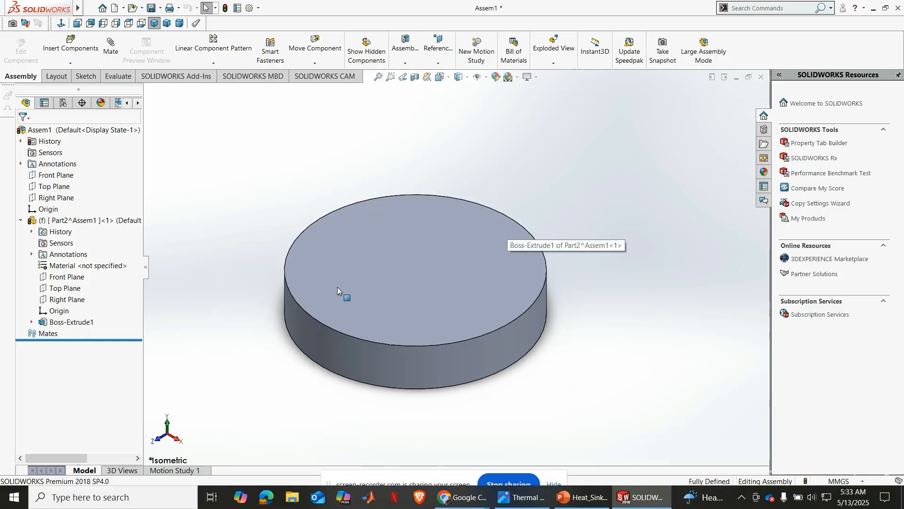
pyautogui.click(21, 220)
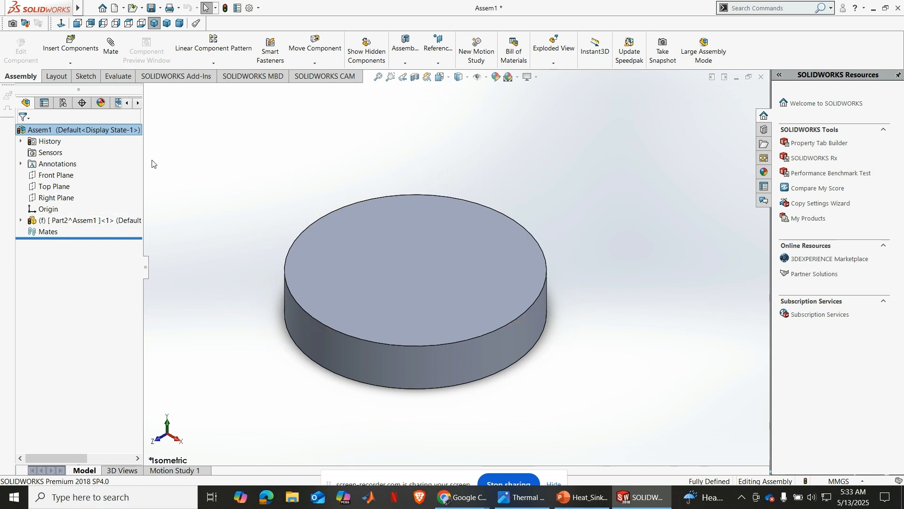
# Check the heat sink reference drawing in the image viewer, return to SOLIDWORKS and insert a second new part into the assembly
pyautogui.click(522, 498)
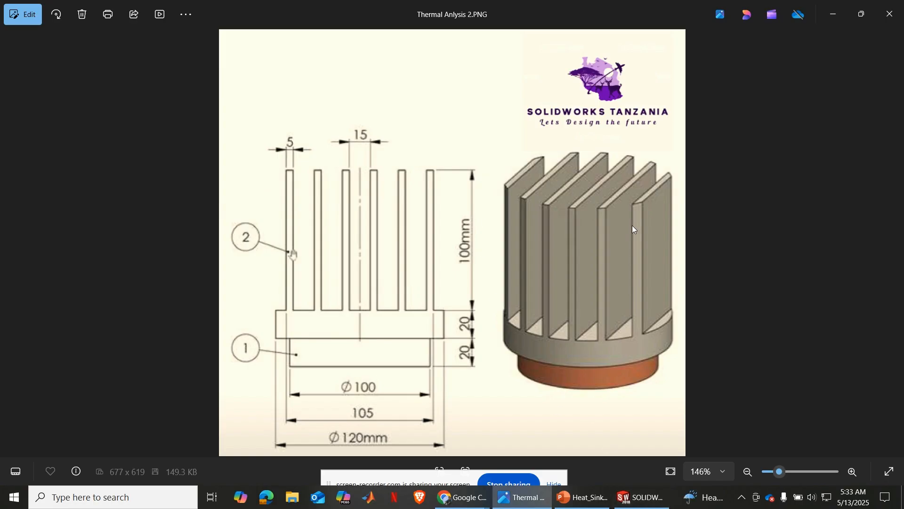
pyautogui.click(641, 497)
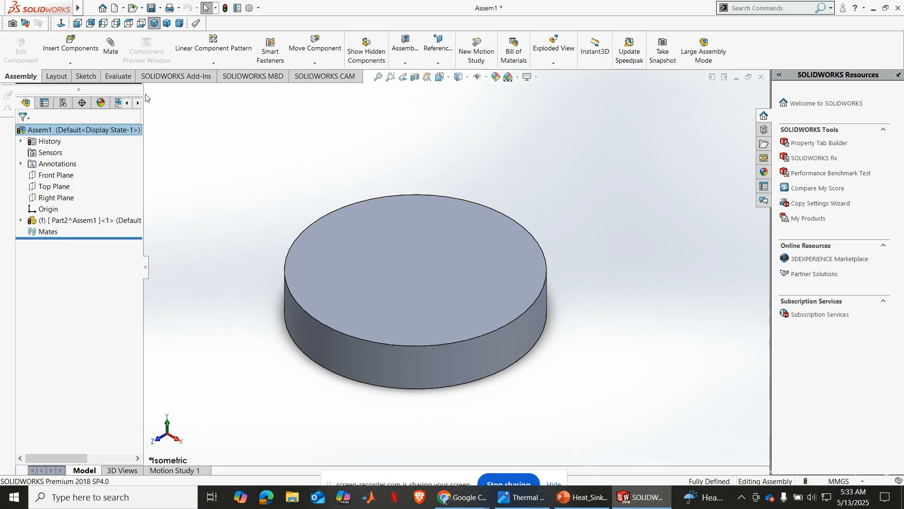
pyautogui.click(70, 63)
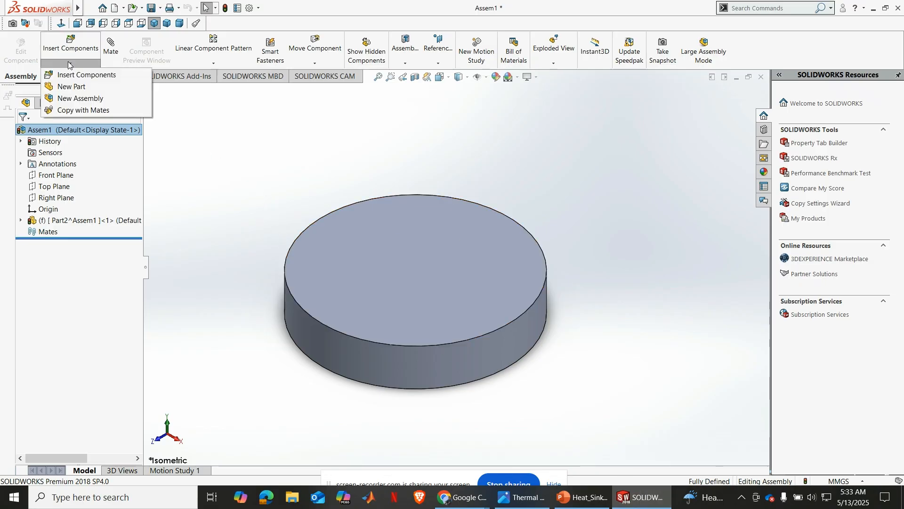
pyautogui.click(70, 88)
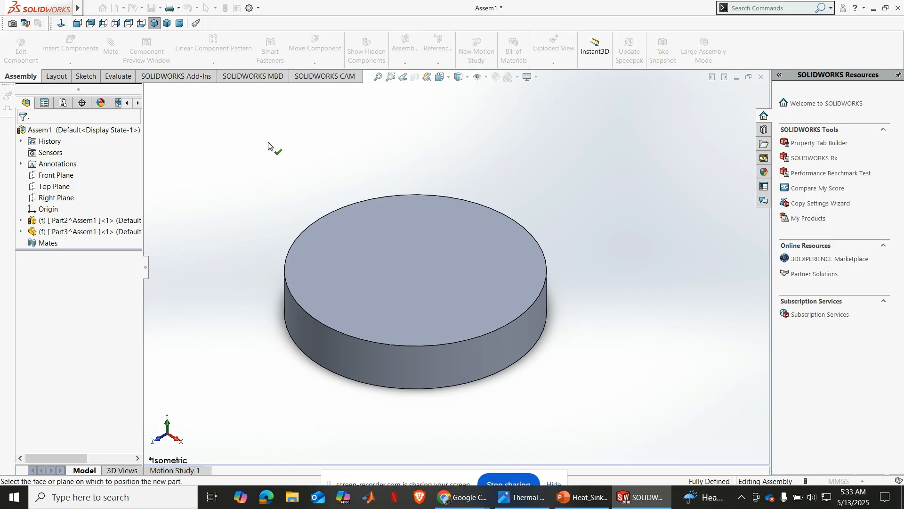
# Edit the second part in the context of the assembly and start a sketch on its Top Plane, viewed normal to it
pyautogui.click(48, 232)
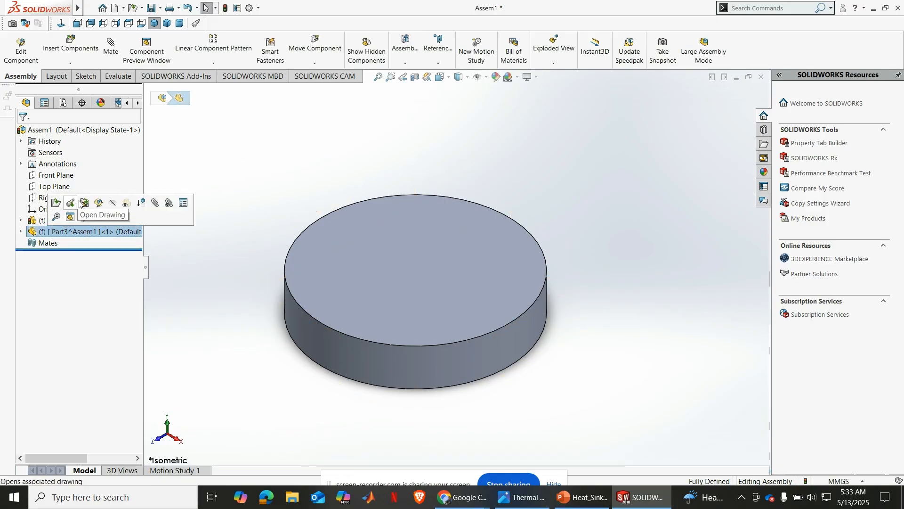
pyautogui.click(99, 203)
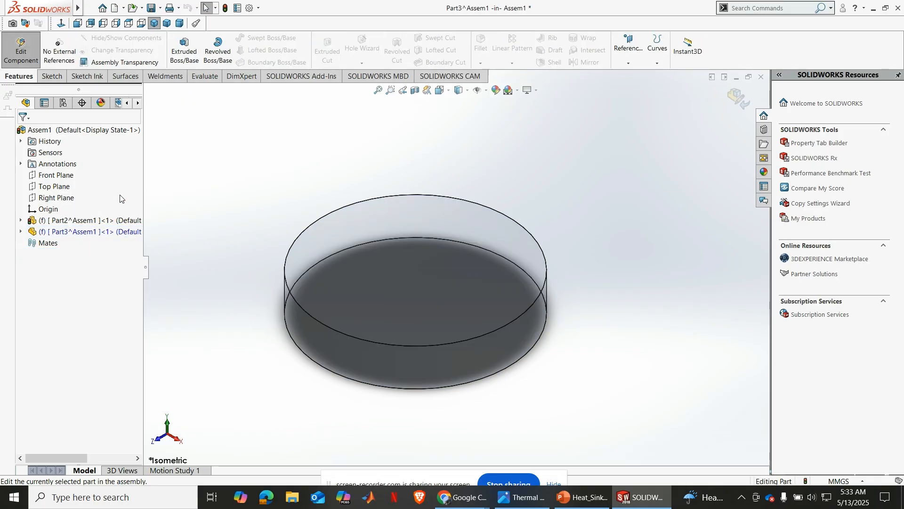
pyautogui.click(21, 231)
pyautogui.click(65, 299)
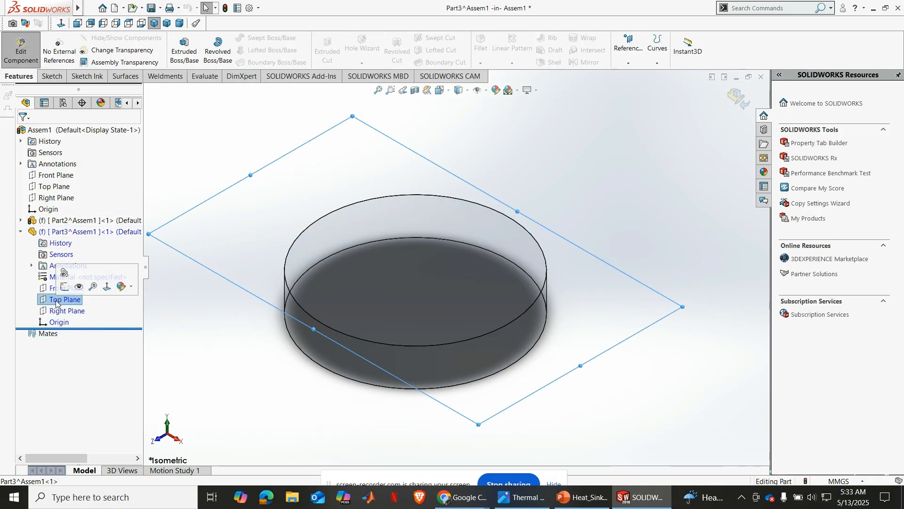
pyautogui.click(66, 289)
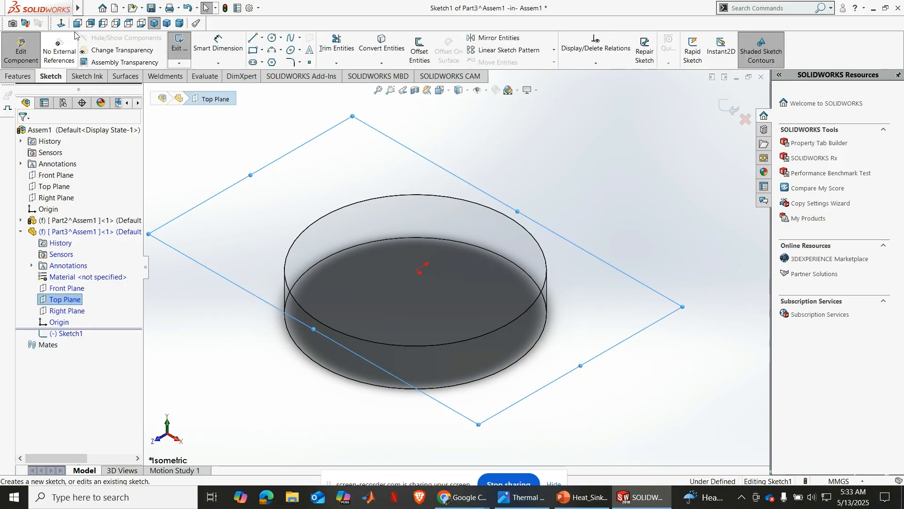
pyautogui.click(61, 24)
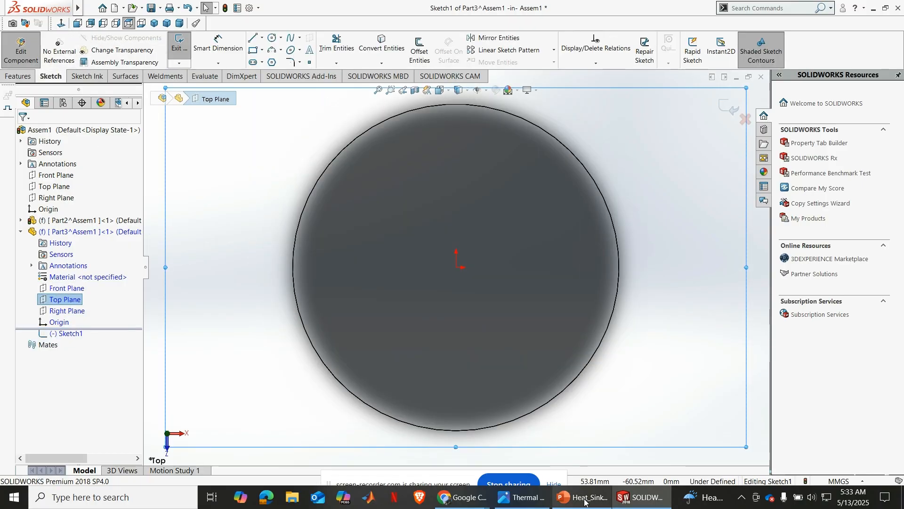
# Check the reference drawing for the finned part's diameter and sketch a circle about 125 mm in diameter centred on the origin
pyautogui.click(522, 497)
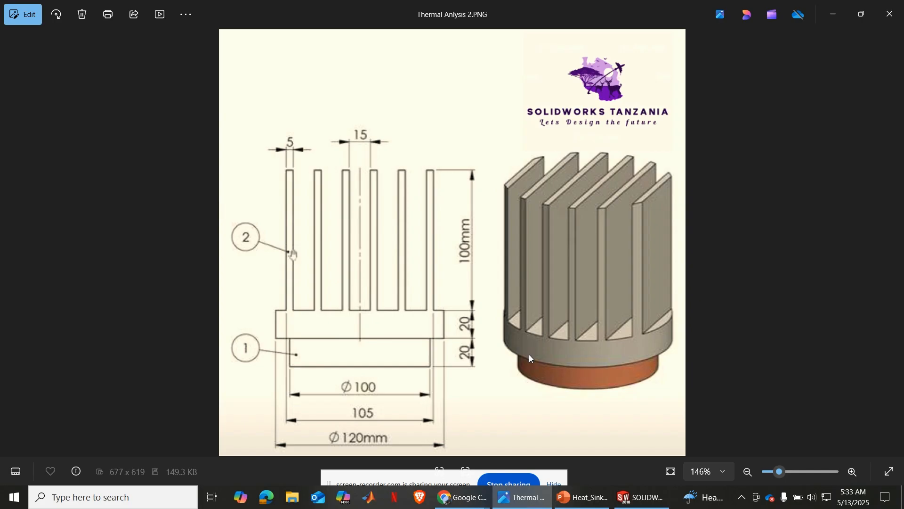
pyautogui.click(629, 502)
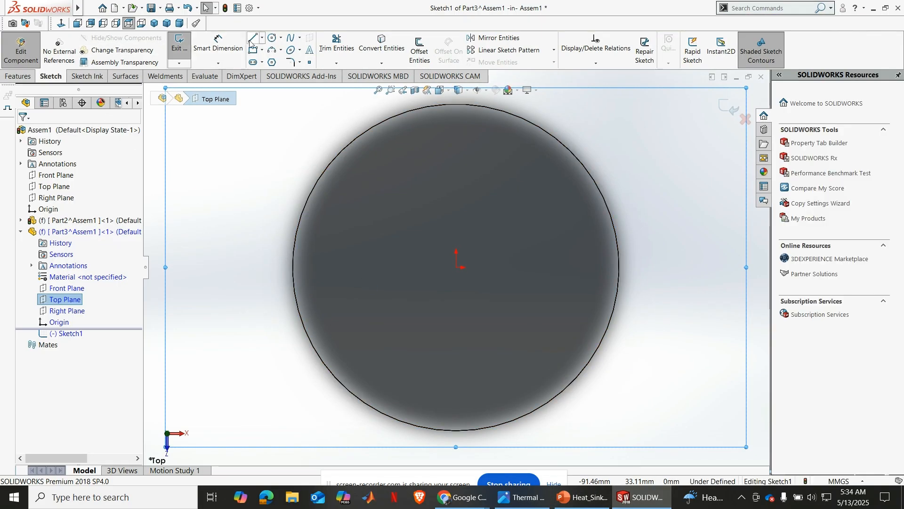
pyautogui.click(273, 38)
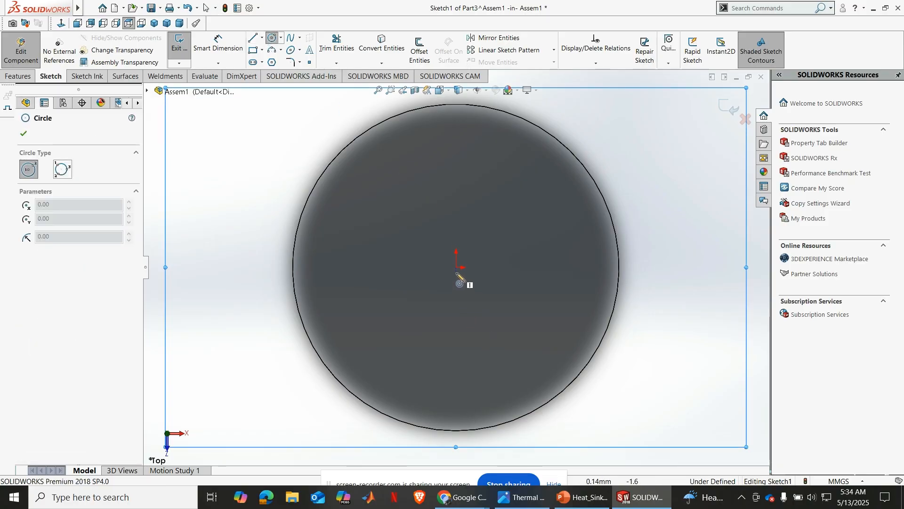
pyautogui.click(456, 268)
pyautogui.click(649, 200)
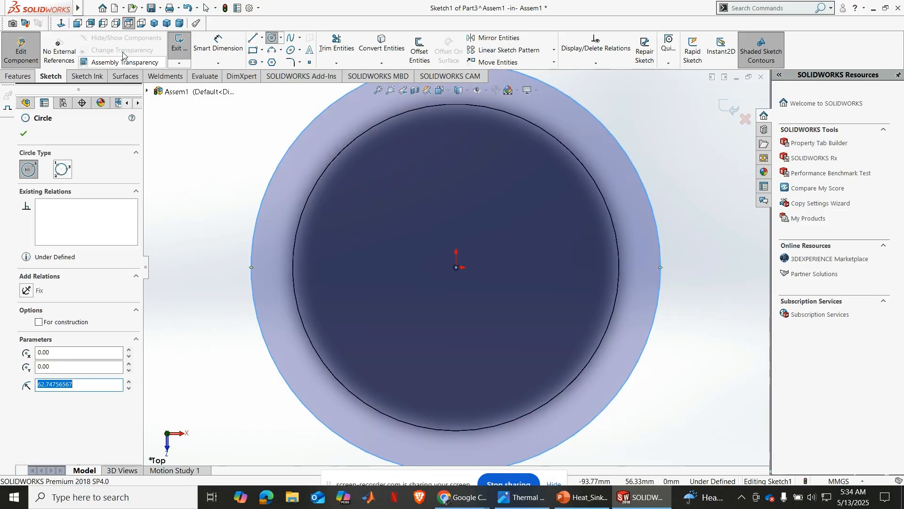
# Dimension the outer circle's diameter to 120 mm
pyautogui.click(218, 43)
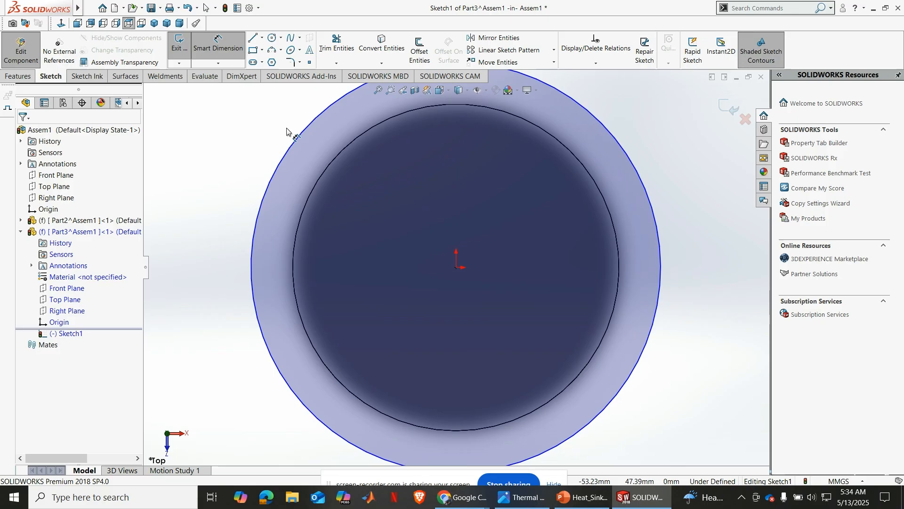
pyautogui.click(264, 197)
pyautogui.click(234, 222)
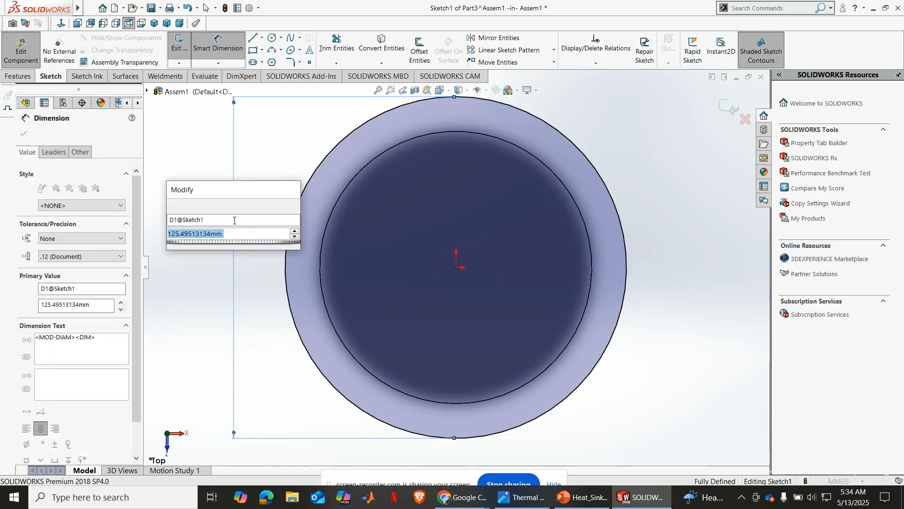
pyautogui.write('120')
pyautogui.press('Return')
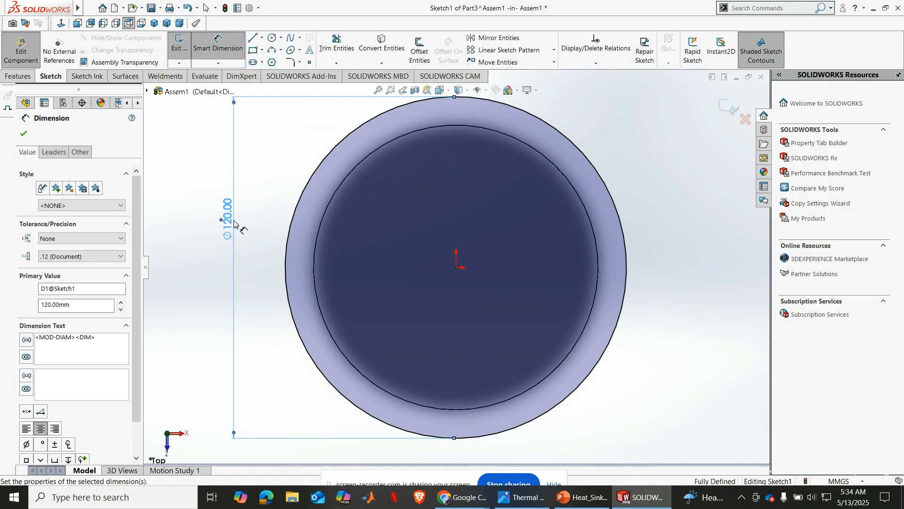
pyautogui.click(19, 135)
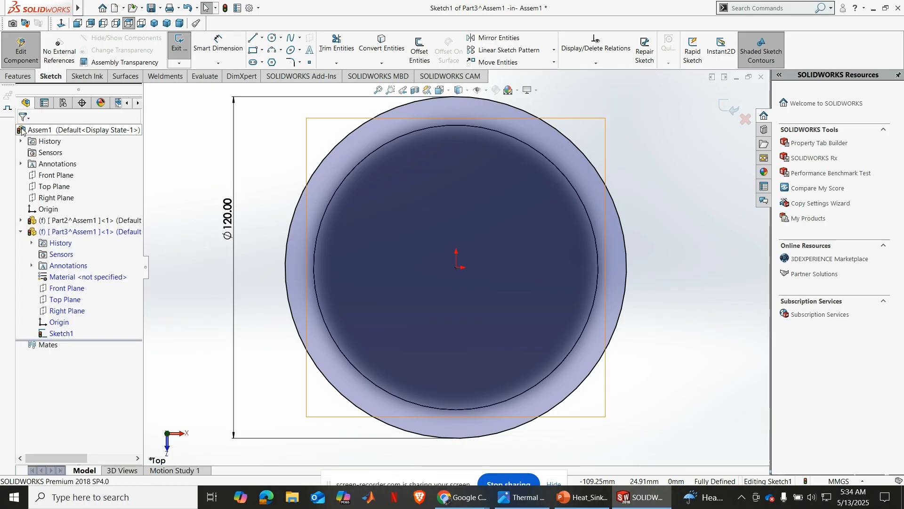
# Extrude the 120 mm circle as a blind boss 20 mm upward from the sketch plane
pyautogui.click(18, 75)
pyautogui.click(193, 44)
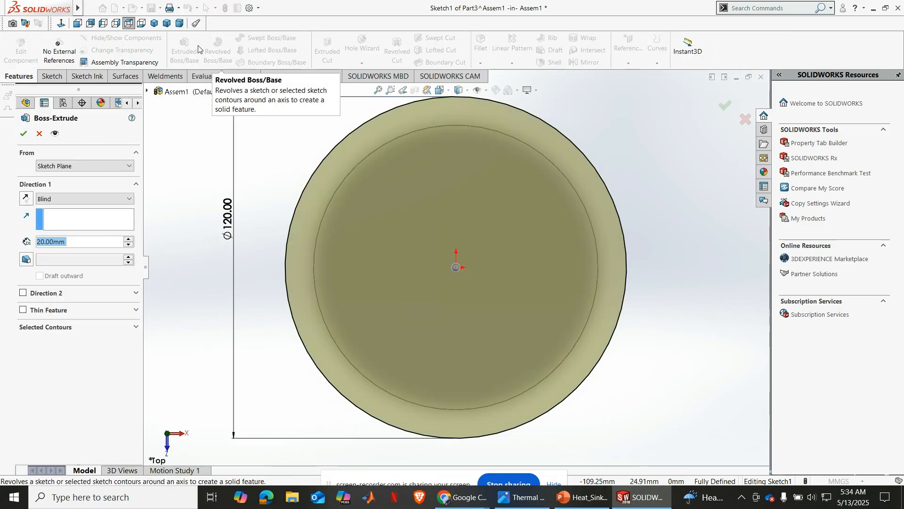
pyautogui.click(155, 24)
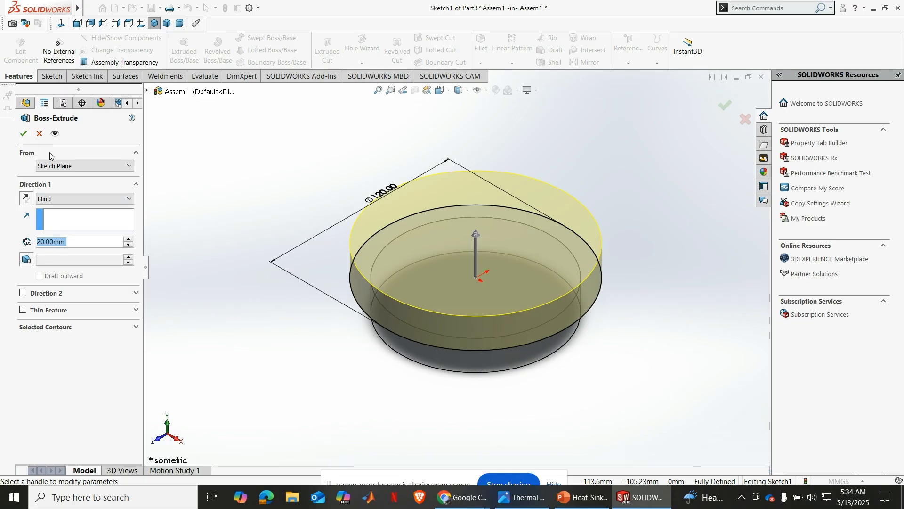
pyautogui.click(23, 133)
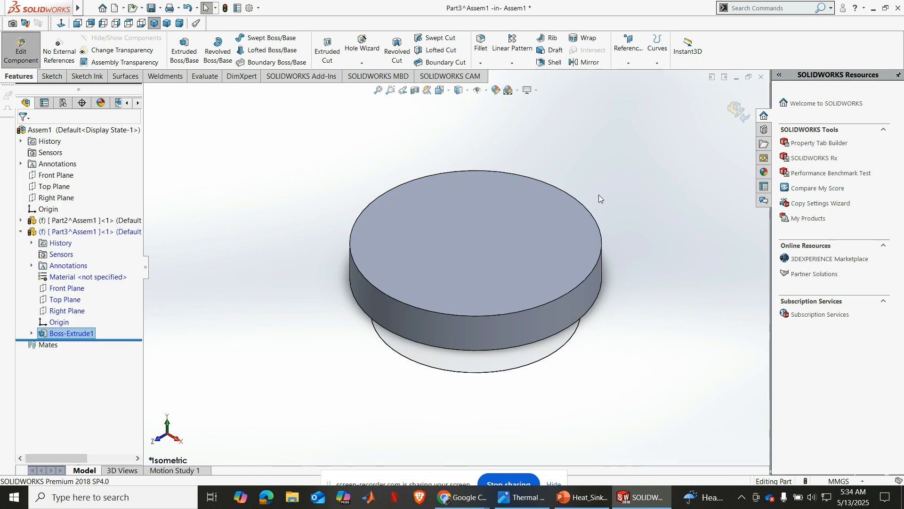
# Start a sketch on the top face of the 120 mm disc, viewed normal to it
pyautogui.moveTo(643, 236); pyautogui.dragTo(650, 262, button='middle')
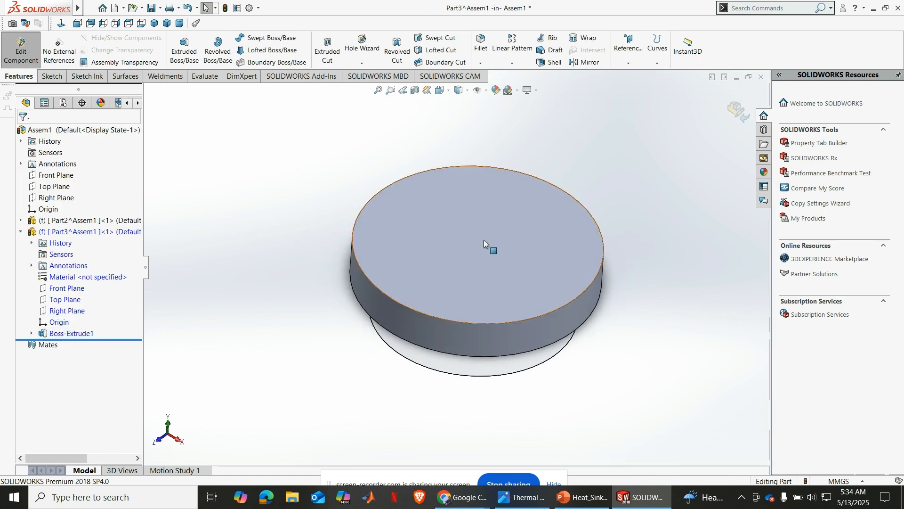
pyautogui.click(472, 232)
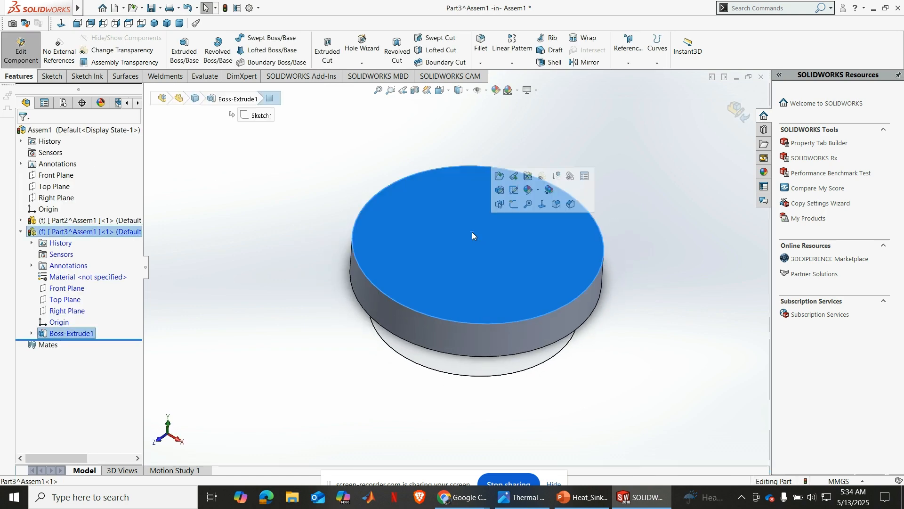
pyautogui.click(509, 206)
pyautogui.click(61, 23)
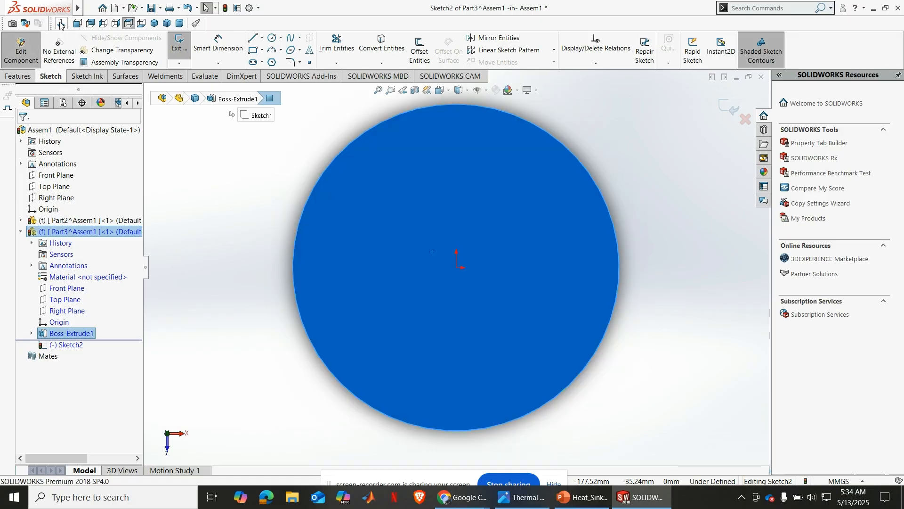
# Check the reference drawing for the fin layout, return to SOLIDWORKS and sketch a tall corner rectangle about 7 by 157 mm across the disc's left side
pyautogui.click(521, 497)
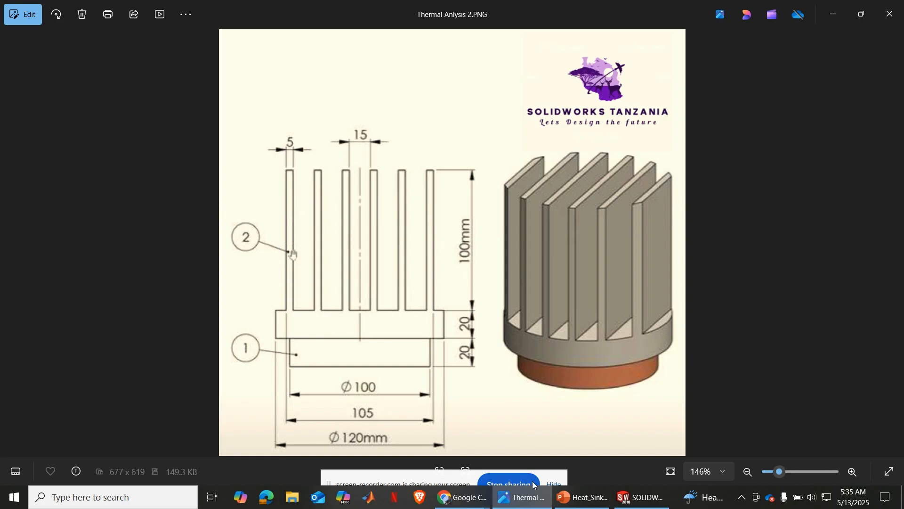
pyautogui.moveTo(530, 507)
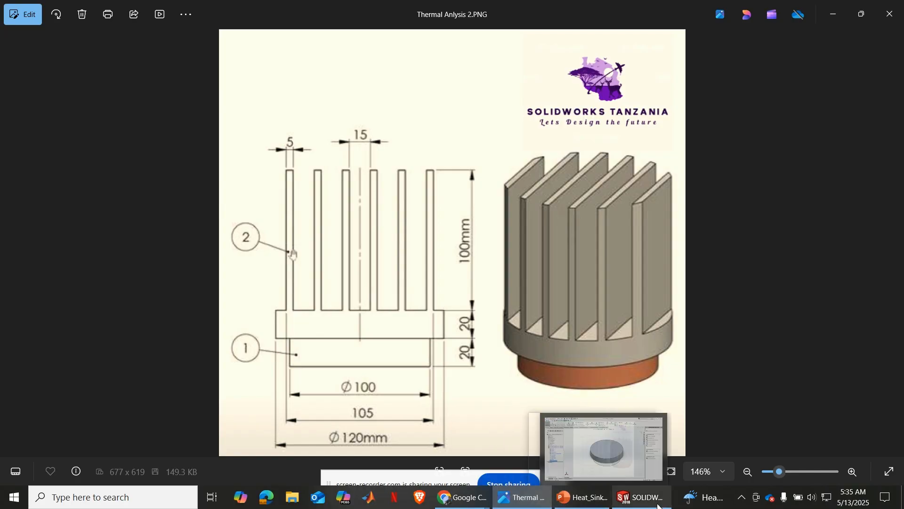
pyautogui.click(642, 497)
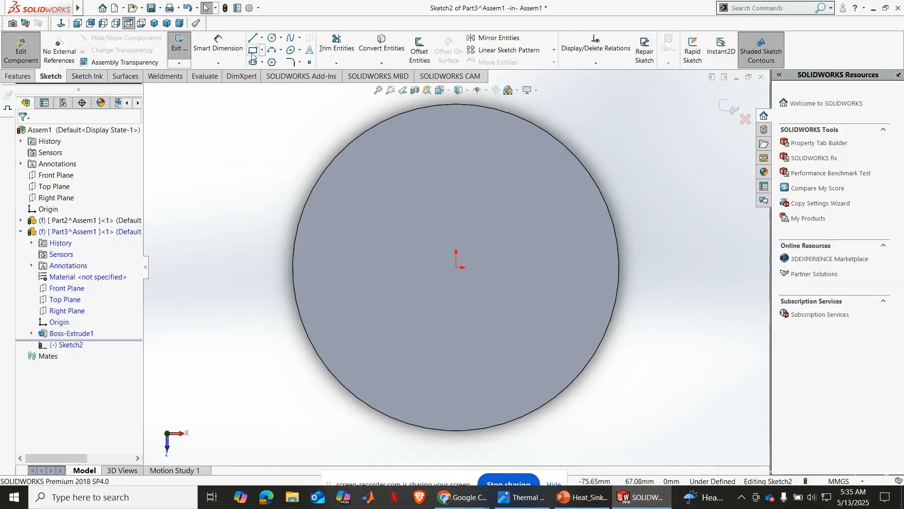
pyautogui.click(253, 50)
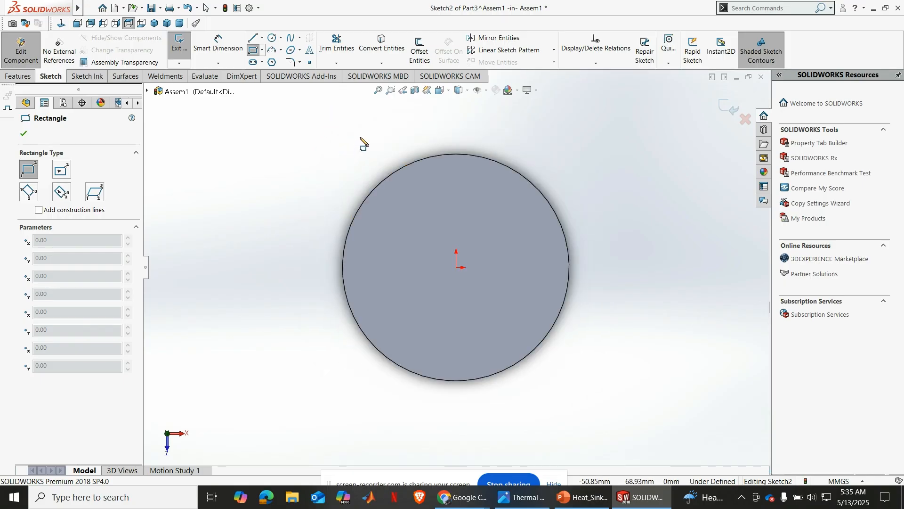
pyautogui.click(359, 120)
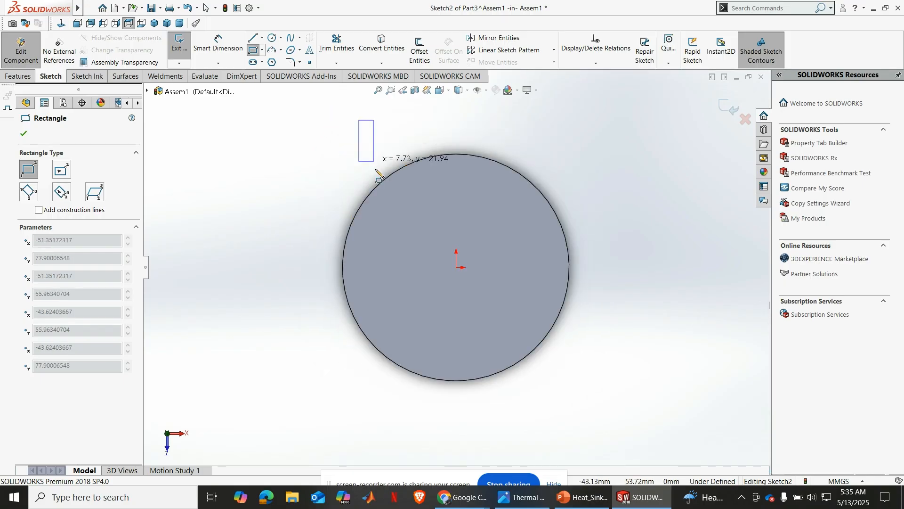
pyautogui.click(372, 417)
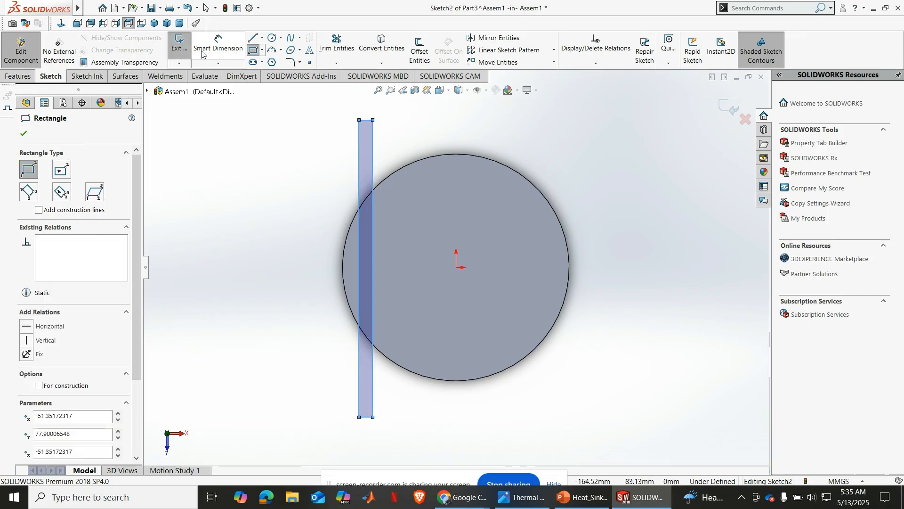
# Dimension the horizontal distance from the origin to the rectangle's outer long edge
pyautogui.click(218, 45)
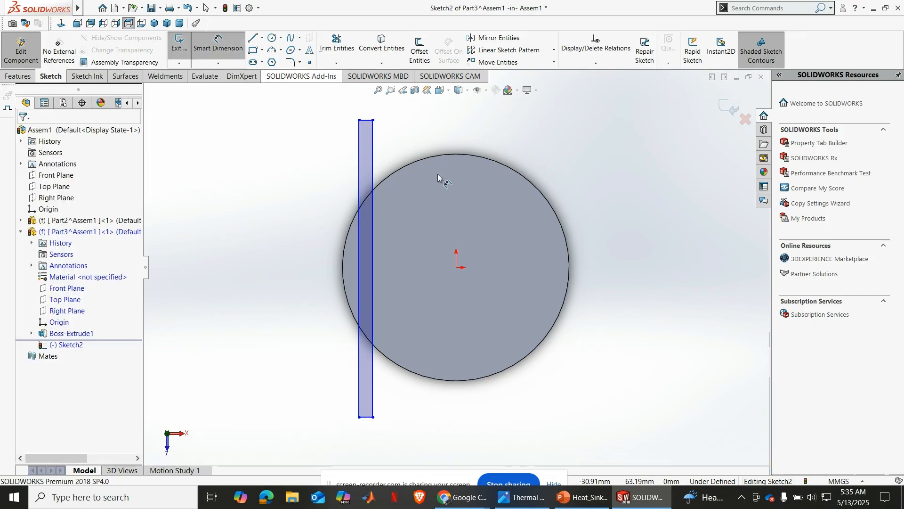
pyautogui.click(457, 267)
pyautogui.click(357, 277)
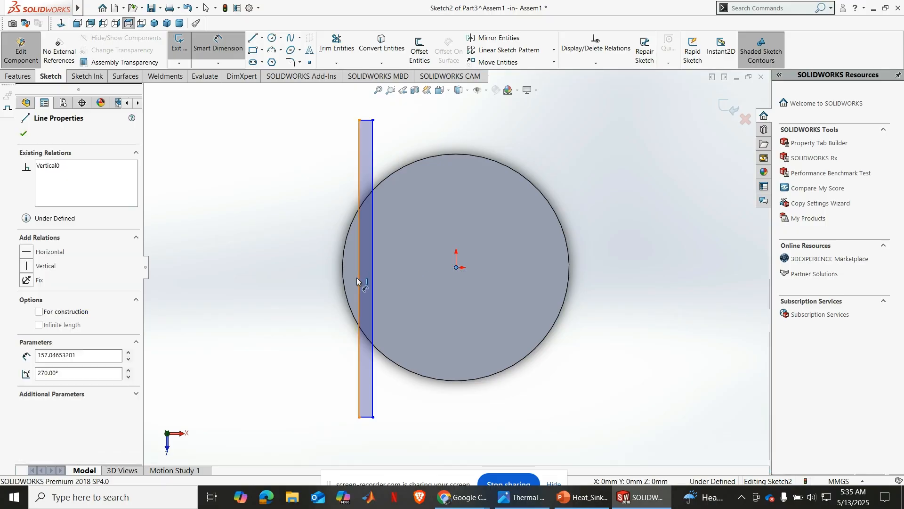
pyautogui.click(285, 357)
pyautogui.write('5')
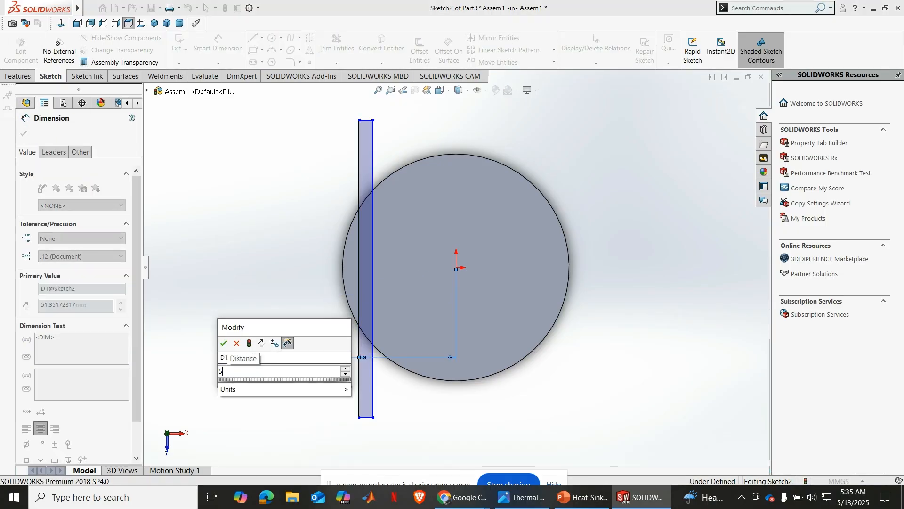
pyautogui.write('25')
pyautogui.press('Return')
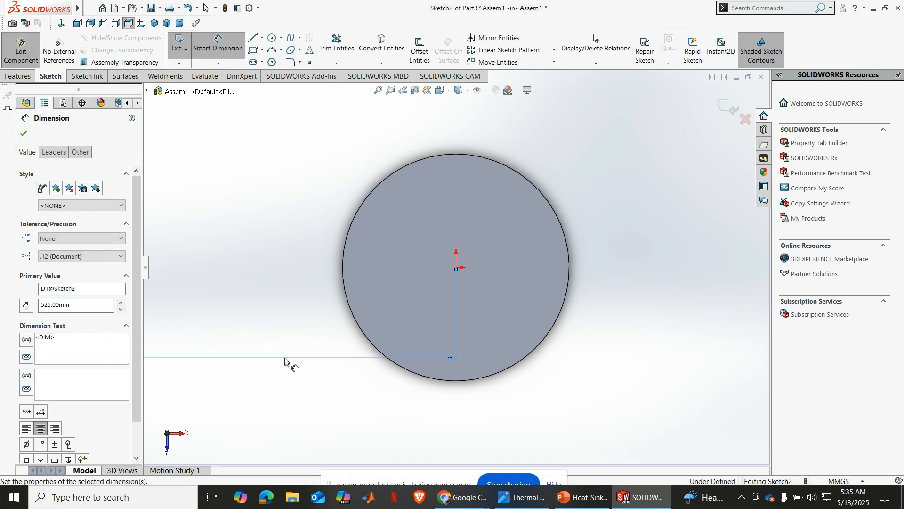
pyautogui.scroll(3, 373, 358)
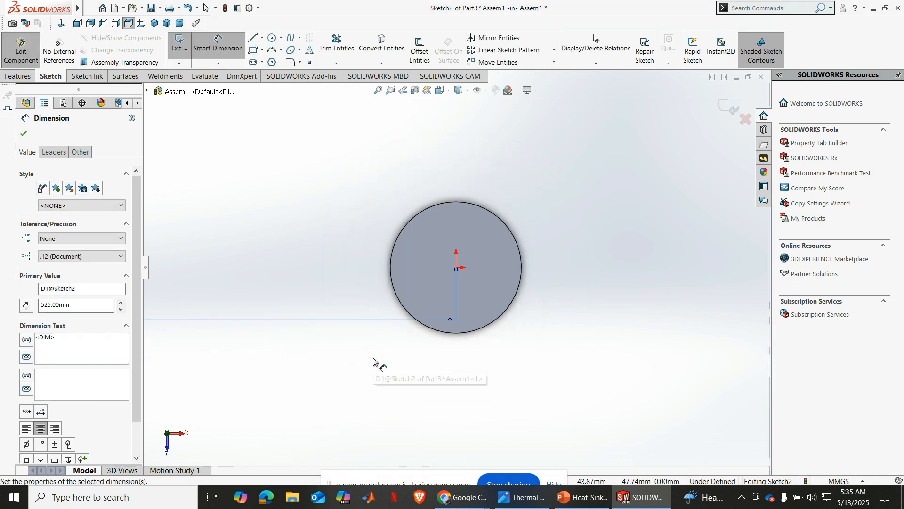
pyautogui.hotkey('ctrl', 'z')
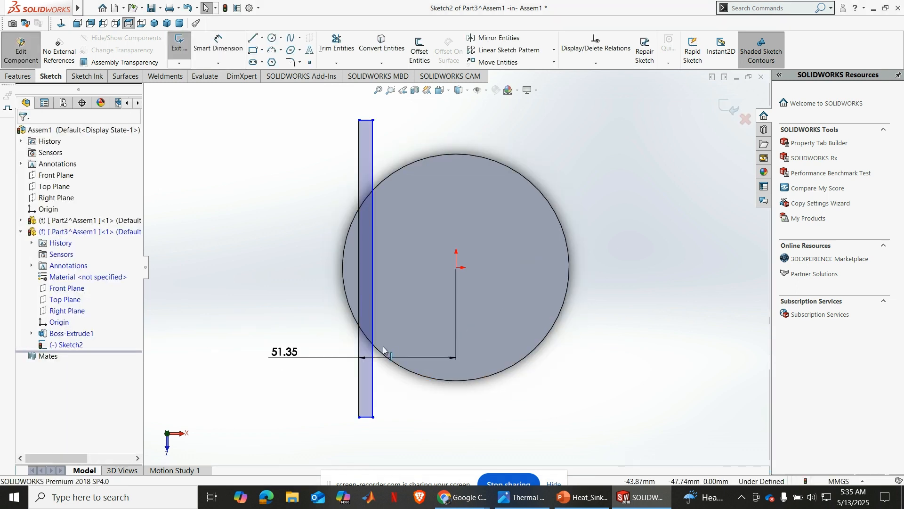
pyautogui.doubleClick(281, 352)
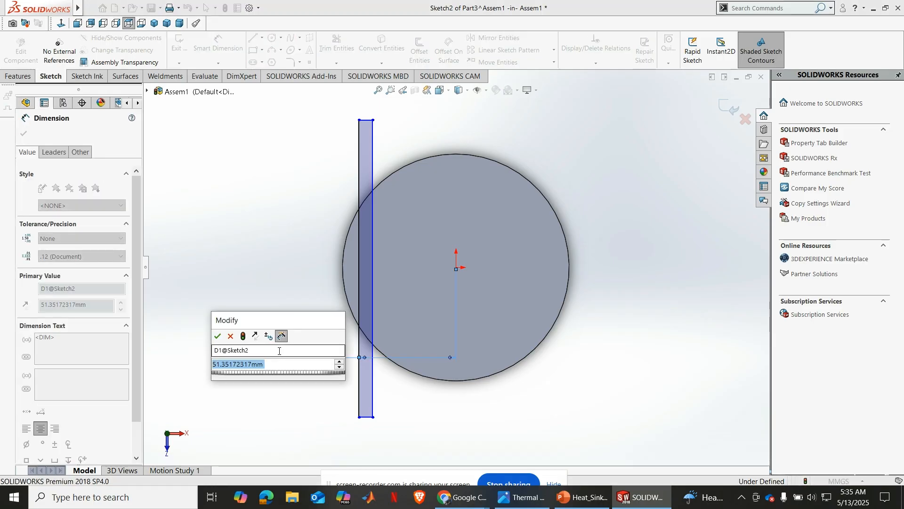
pyautogui.write('52')
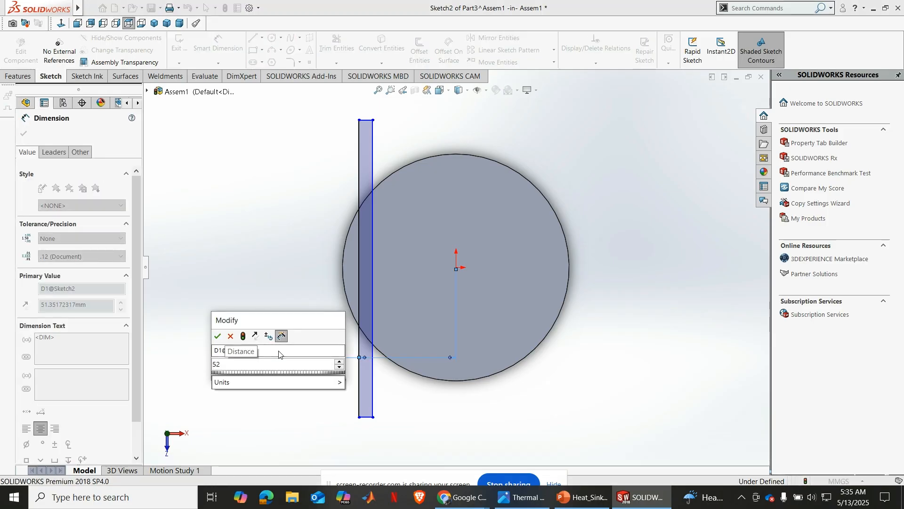
pyautogui.write('5')
pyautogui.press('Return')
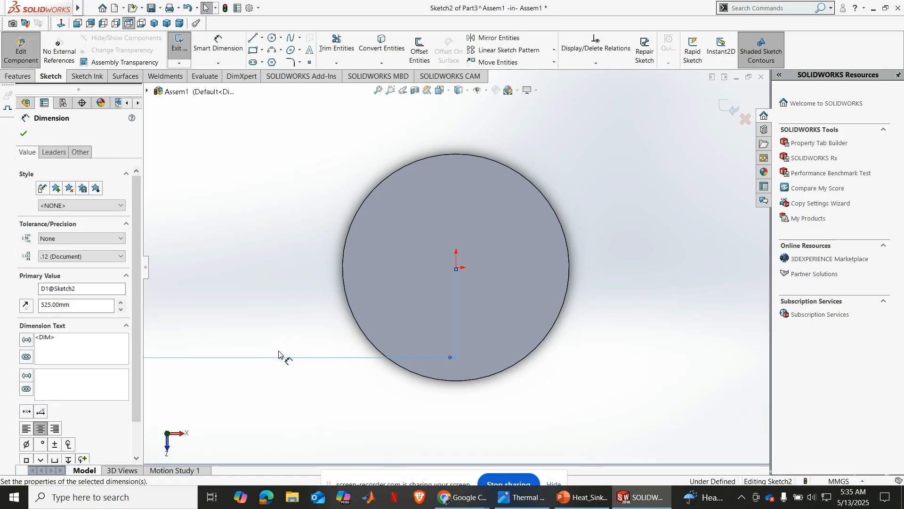
pyautogui.hotkey('ctrl', 'z')
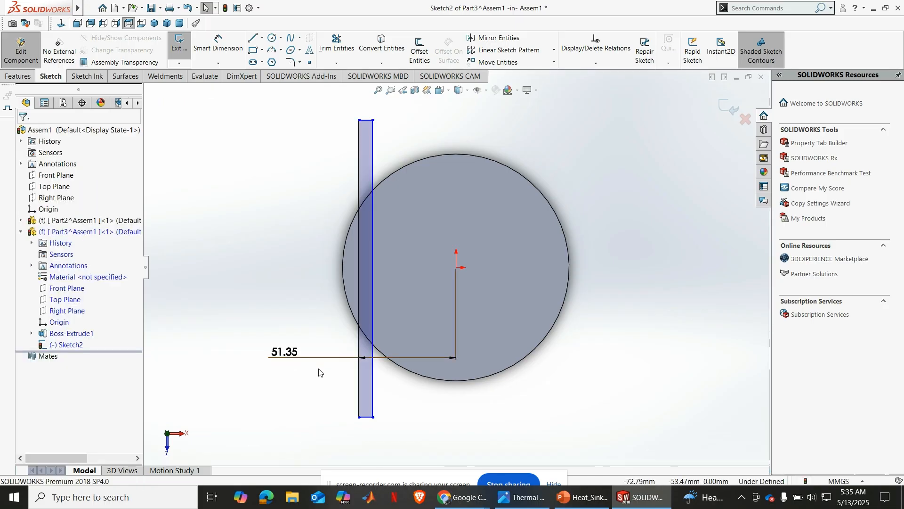
# Set the distance from the origin to the rectangle's outer long edge to 52.5 mm
pyautogui.doubleClick(288, 352)
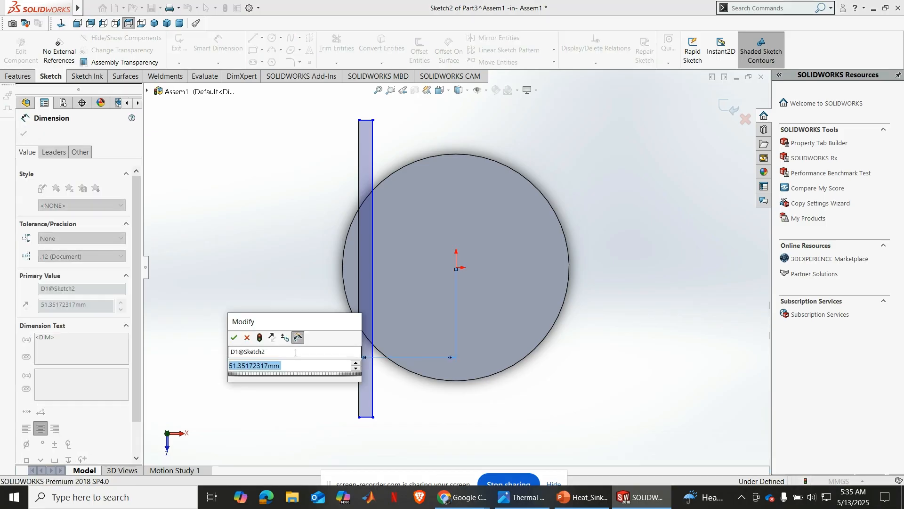
pyautogui.write('52.5')
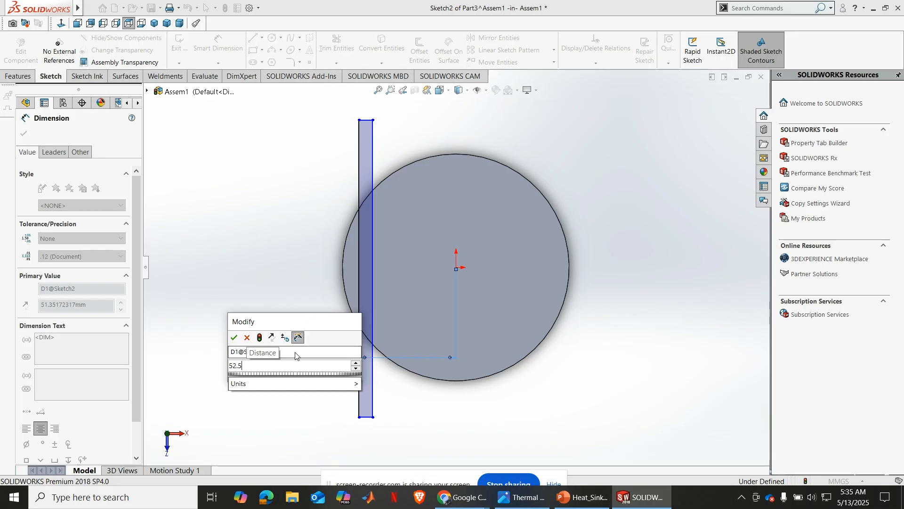
pyautogui.press('Return')
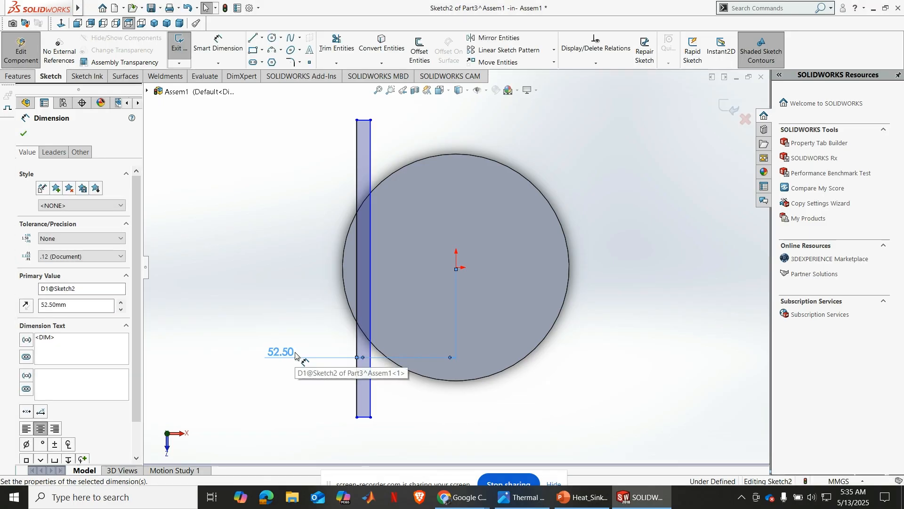
# Dimension the rectangle's short upper edge to 5 mm to set the fin thickness
pyautogui.scroll(1, 395, 355)
pyautogui.scroll(-2, 427, 97)
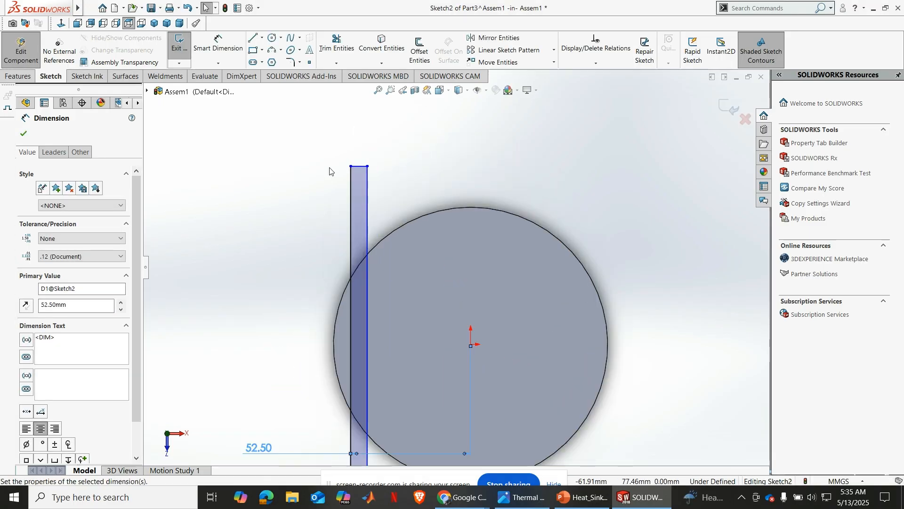
pyautogui.click(214, 39)
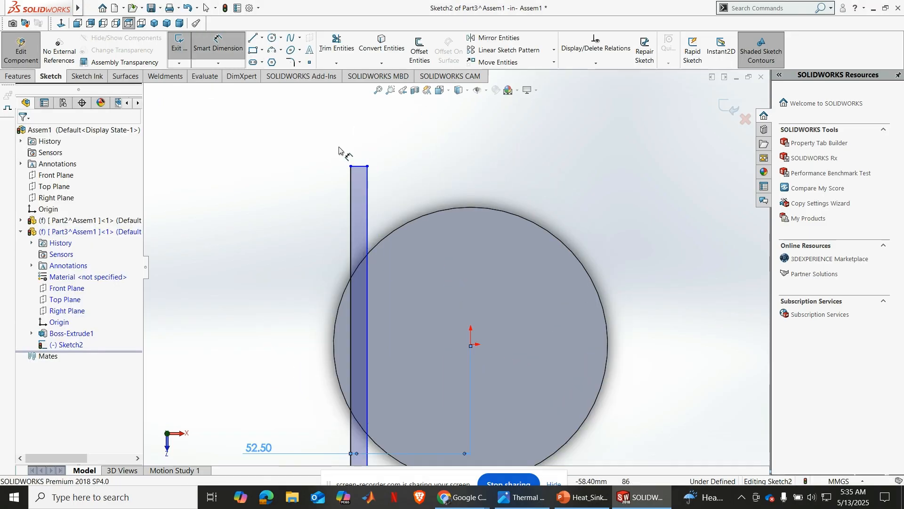
pyautogui.click(359, 167)
pyautogui.click(390, 152)
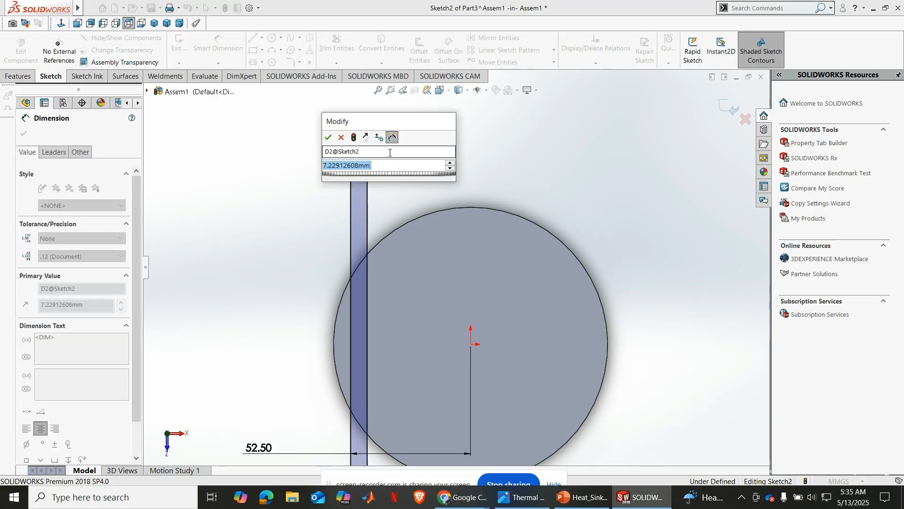
pyautogui.write('5')
pyautogui.press('Return')
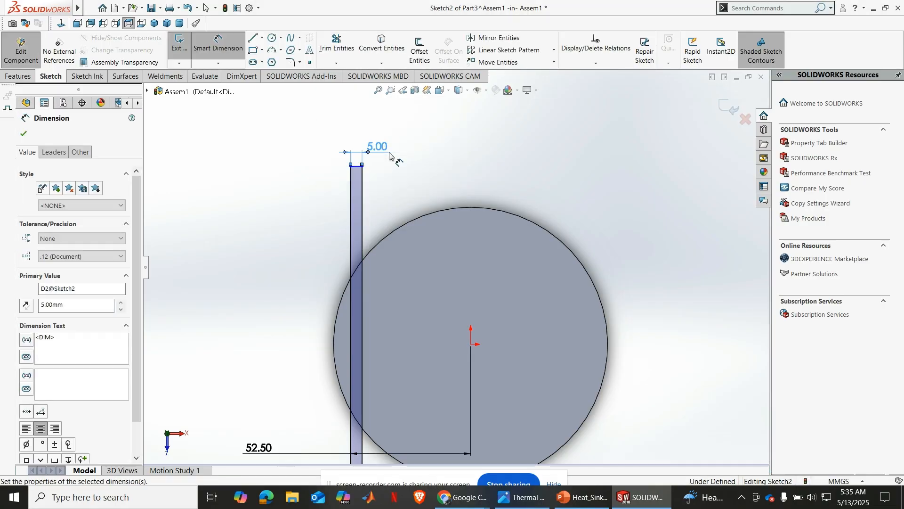
pyautogui.click(23, 133)
# Check the fin spacing and fin count in the reference drawing and return to SOLIDWORKS
pyautogui.scroll(3, 455, 268)
pyautogui.scroll(-2, 488, 313)
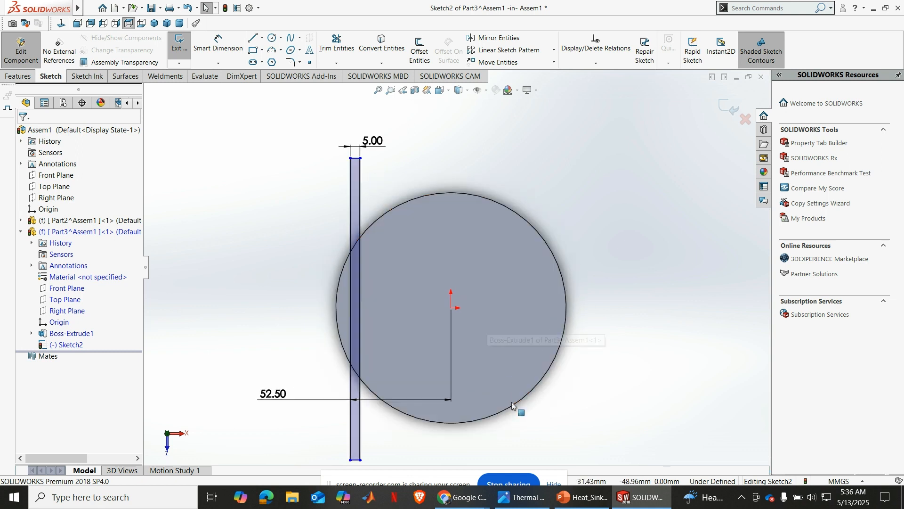
pyautogui.click(636, 499)
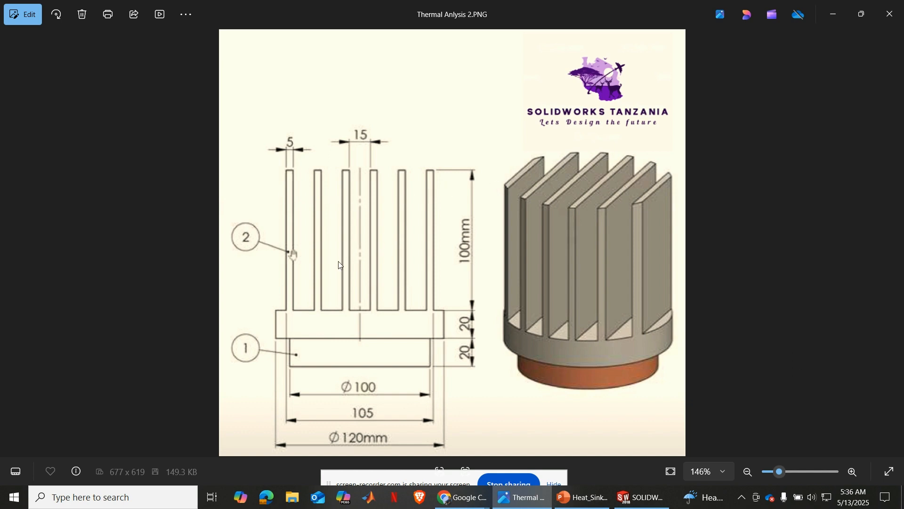
pyautogui.click(641, 497)
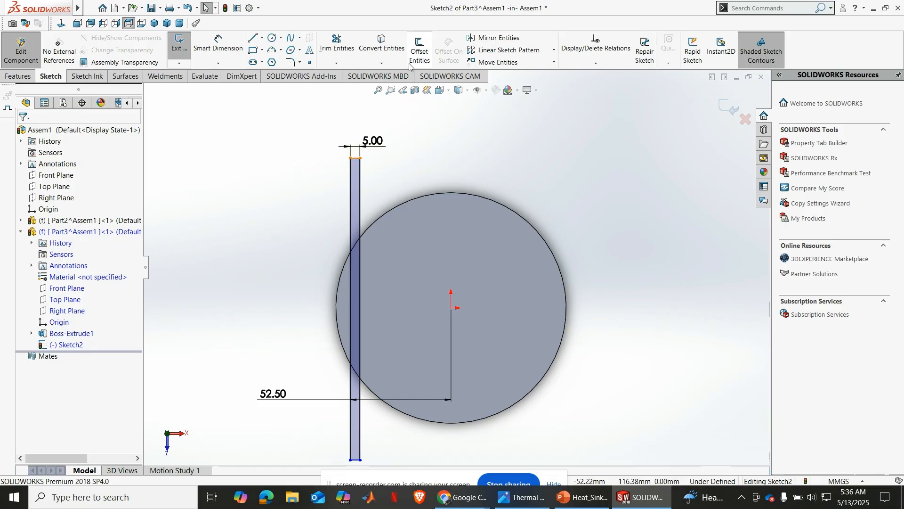
# Create a linear sketch pattern of the fin rectangle along the X-axis with 20 mm spacing and 6 instances
pyautogui.click(555, 50)
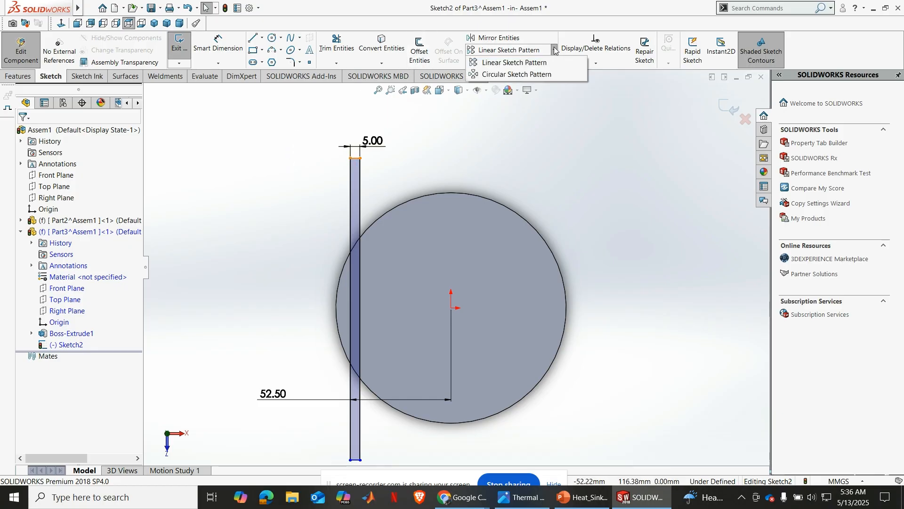
pyautogui.click(528, 63)
pyautogui.click(359, 201)
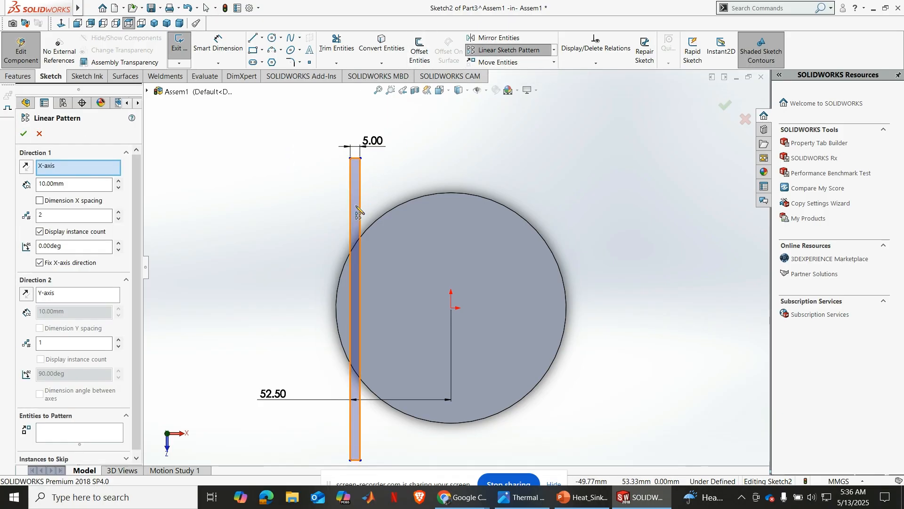
pyautogui.click(68, 183)
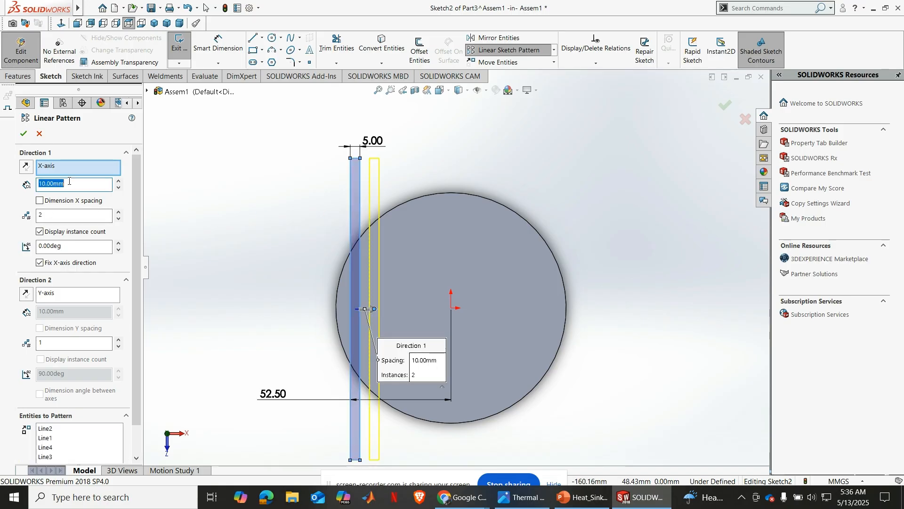
pyautogui.write('20')
pyautogui.press('Return')
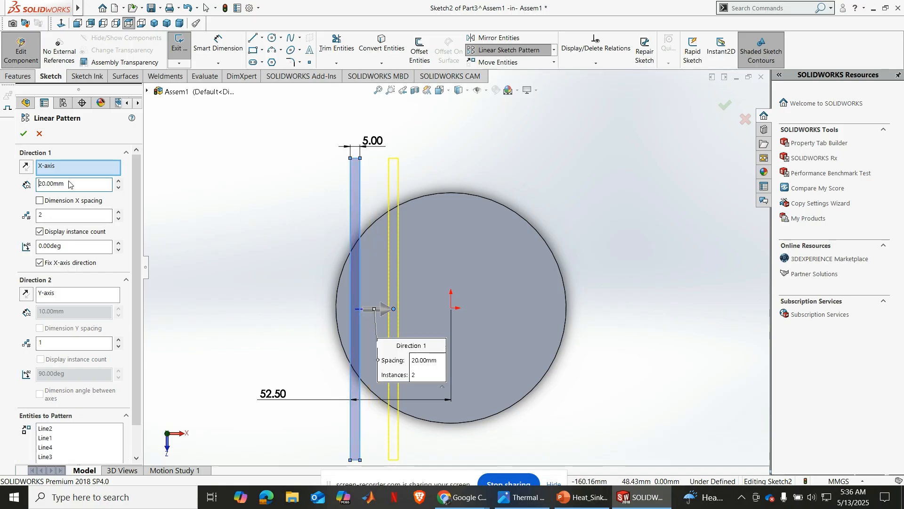
pyautogui.click(118, 213)
pyautogui.click(119, 213)
pyautogui.click(118, 213)
pyautogui.click(119, 213)
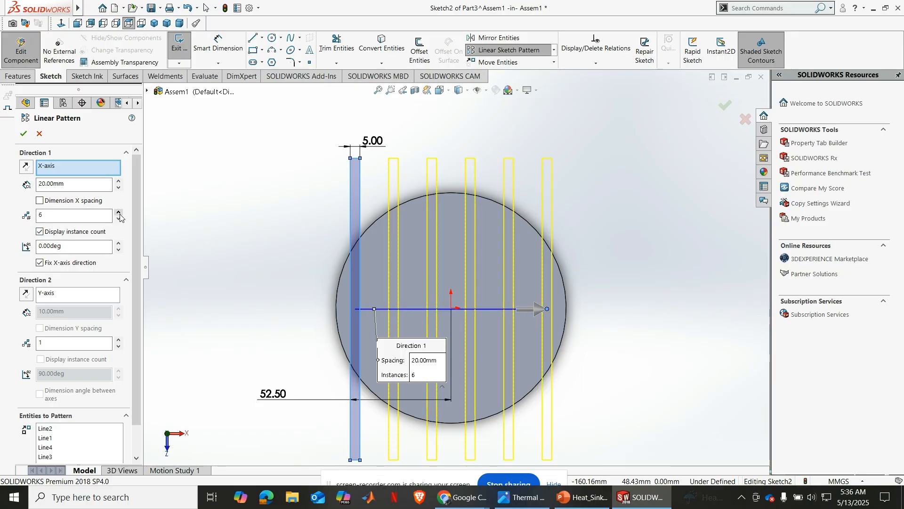
pyautogui.click(23, 134)
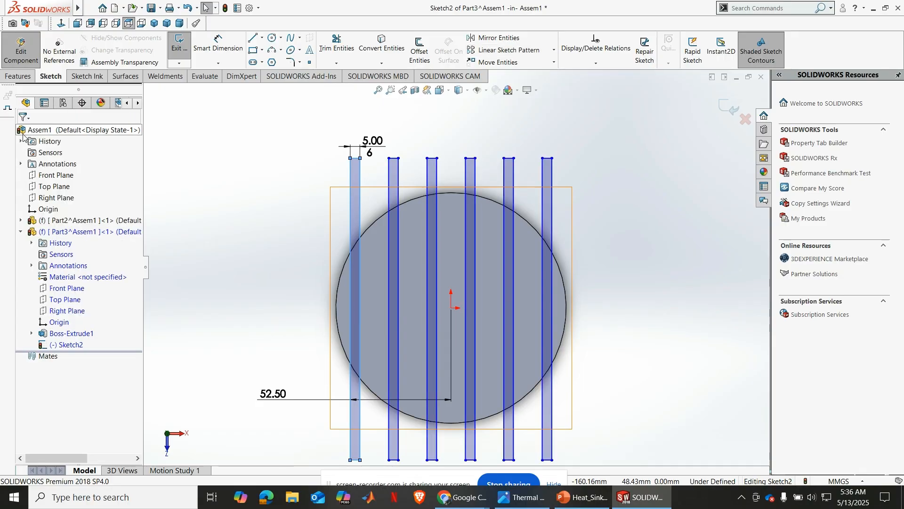
# Convert the disc's circular outer edge into the fin sketch with Convert Entities
pyautogui.scroll(-1, 605, 237)
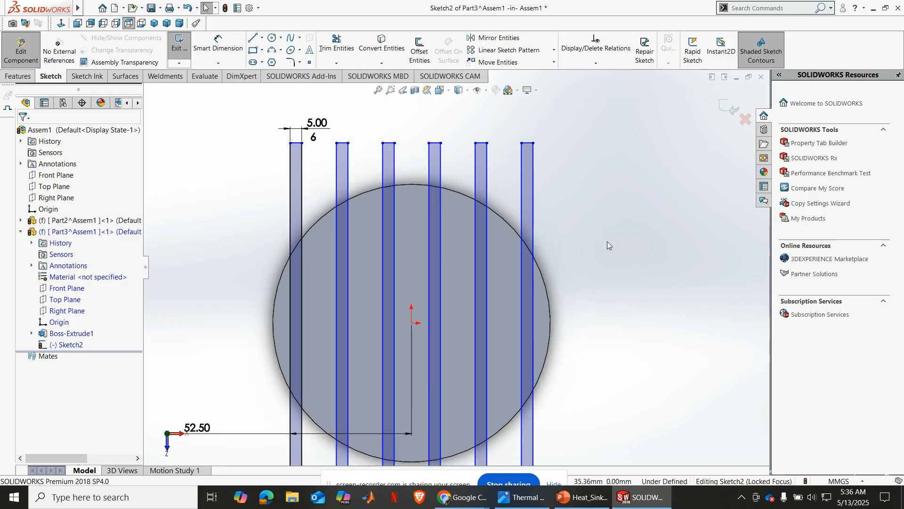
pyautogui.click(511, 229)
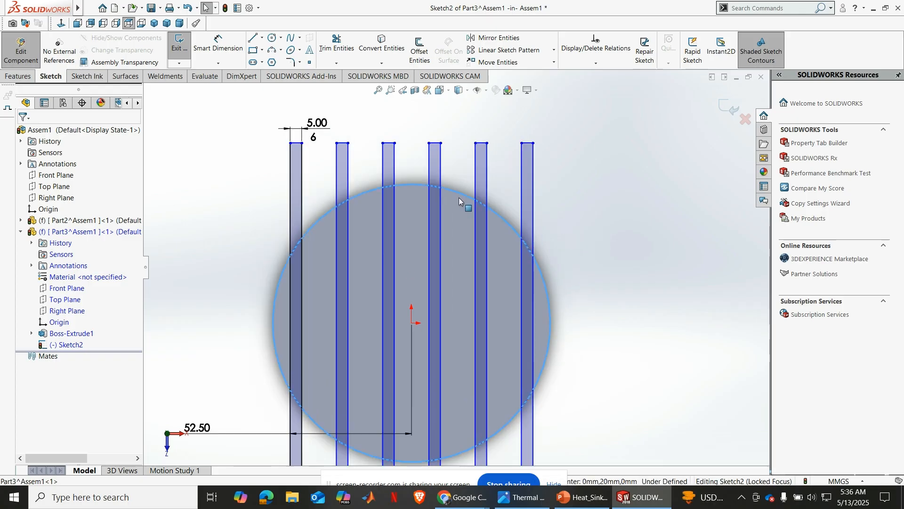
pyautogui.click(382, 45)
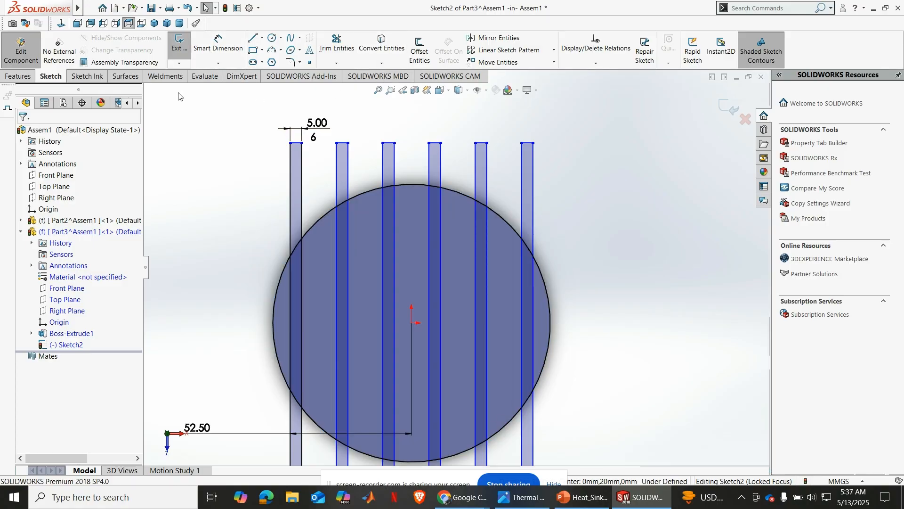
# Power-trim the six fin rectangles at both ends, removing every line and short edge that lies outside the converted circle
pyautogui.click(336, 45)
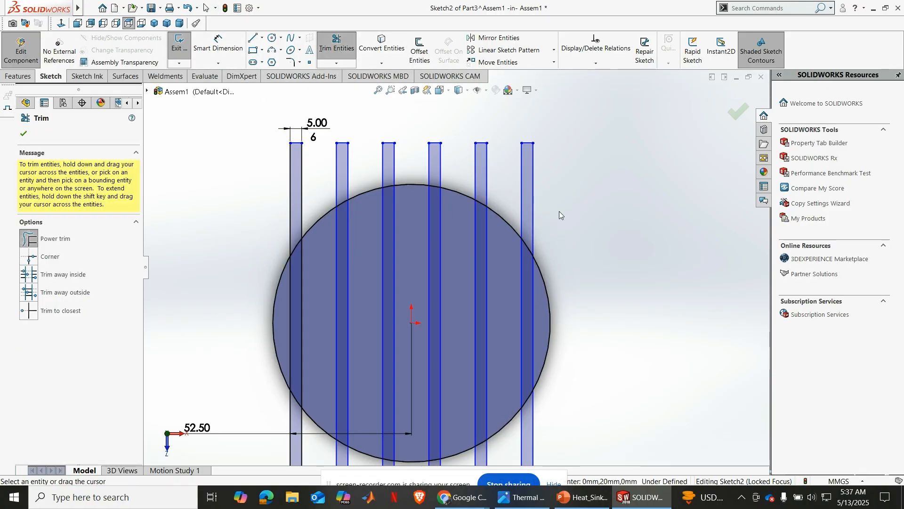
pyautogui.moveTo(560, 214)
pyautogui.mouseDown()
pyautogui.moveTo(518, 173)
pyautogui.moveTo(466, 169)
pyautogui.moveTo(376, 169)
pyautogui.moveTo(289, 203)
pyautogui.mouseUp()
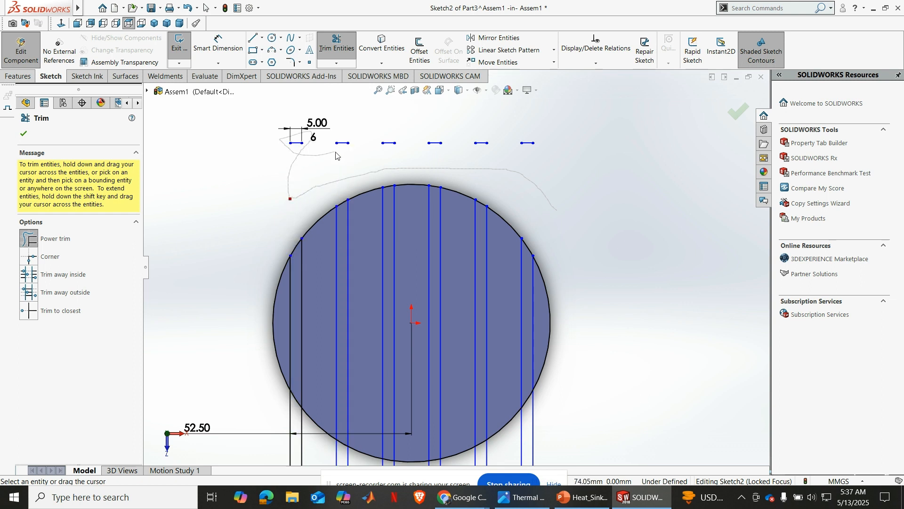
pyautogui.moveTo(353, 139)
pyautogui.mouseDown()
pyautogui.moveTo(295, 144)
pyautogui.moveTo(388, 146)
pyautogui.mouseUp()
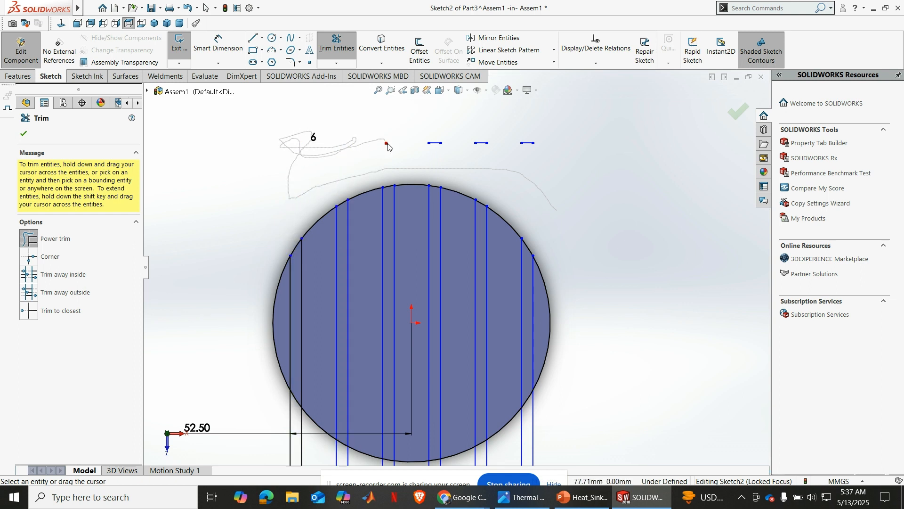
pyautogui.moveTo(445, 152); pyautogui.dragTo(444, 140)
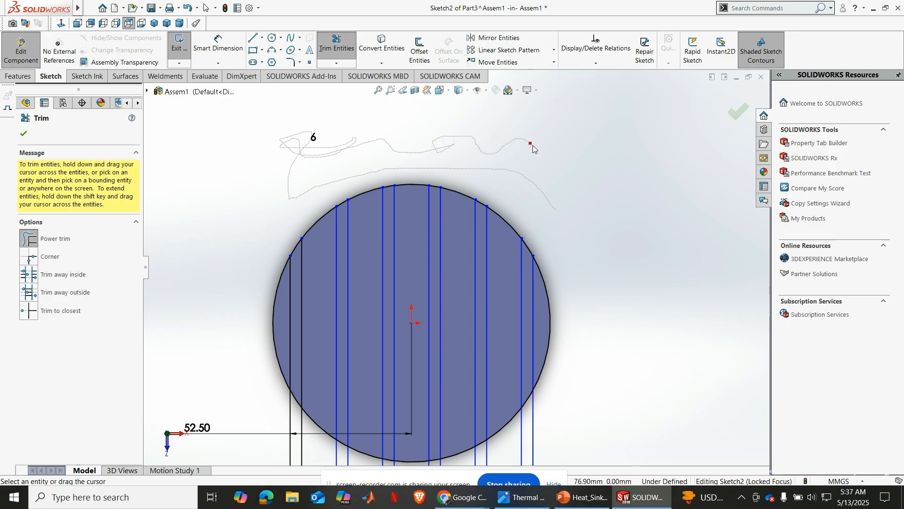
pyautogui.moveTo(533, 145); pyautogui.dragTo(533, 146)
pyautogui.scroll(2, 533, 146)
pyautogui.scroll(-2, 521, 384)
pyautogui.moveTo(558, 359)
pyautogui.mouseDown()
pyautogui.moveTo(453, 414)
pyautogui.moveTo(365, 424)
pyautogui.moveTo(263, 400)
pyautogui.moveTo(278, 447)
pyautogui.moveTo(270, 455)
pyautogui.moveTo(321, 445)
pyautogui.moveTo(310, 464)
pyautogui.moveTo(321, 451)
pyautogui.moveTo(312, 444)
pyautogui.moveTo(412, 450)
pyautogui.moveTo(450, 438)
pyautogui.moveTo(505, 455)
pyautogui.mouseUp()
pyautogui.scroll(-2, 326, 337)
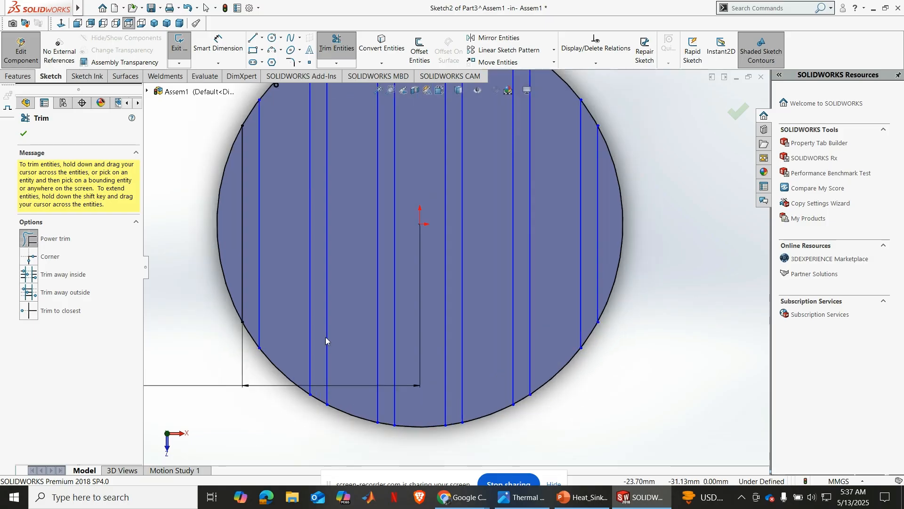
# Power-trim the circle's arcs outside the outer fins and in the gaps between fins, leaving six closed fin profiles
pyautogui.moveTo(211, 172); pyautogui.dragTo(227, 201)
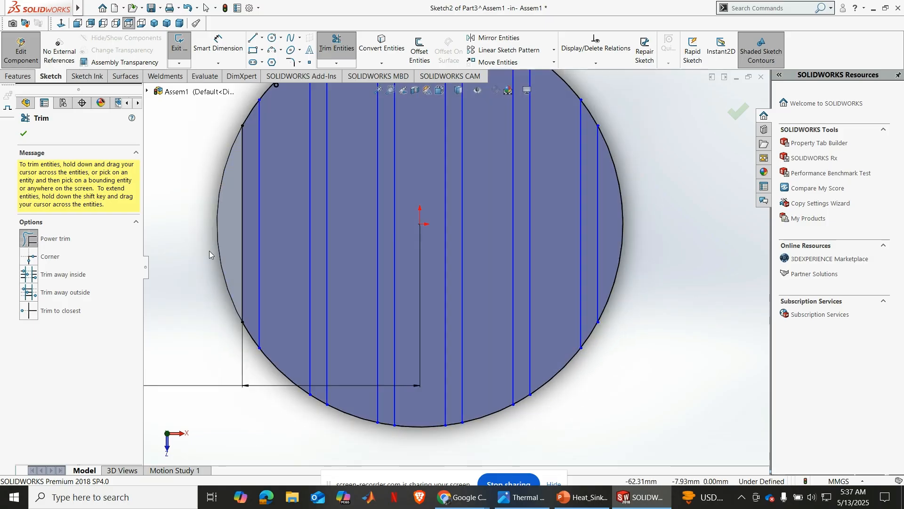
pyautogui.scroll(2, 209, 250)
pyautogui.scroll(-1, 325, 138)
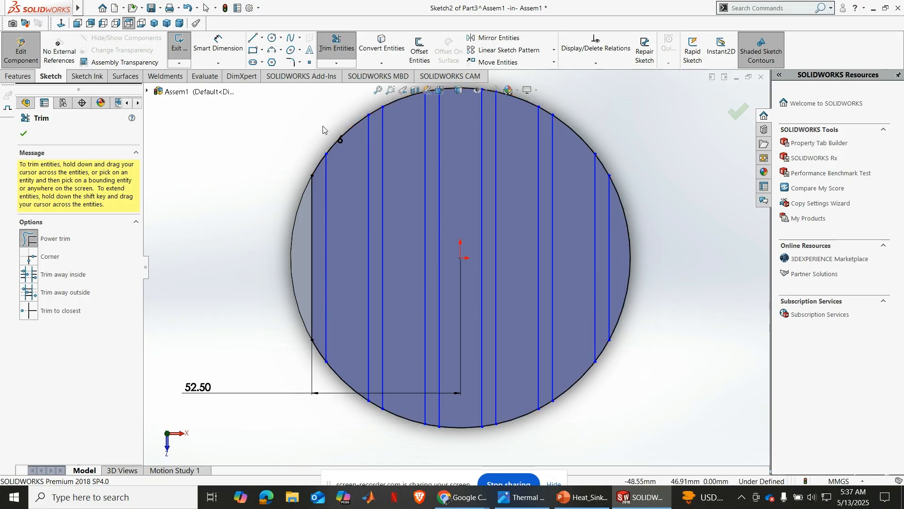
pyautogui.moveTo(339, 139); pyautogui.dragTo(346, 194)
pyautogui.moveTo(348, 298); pyautogui.dragTo(343, 395)
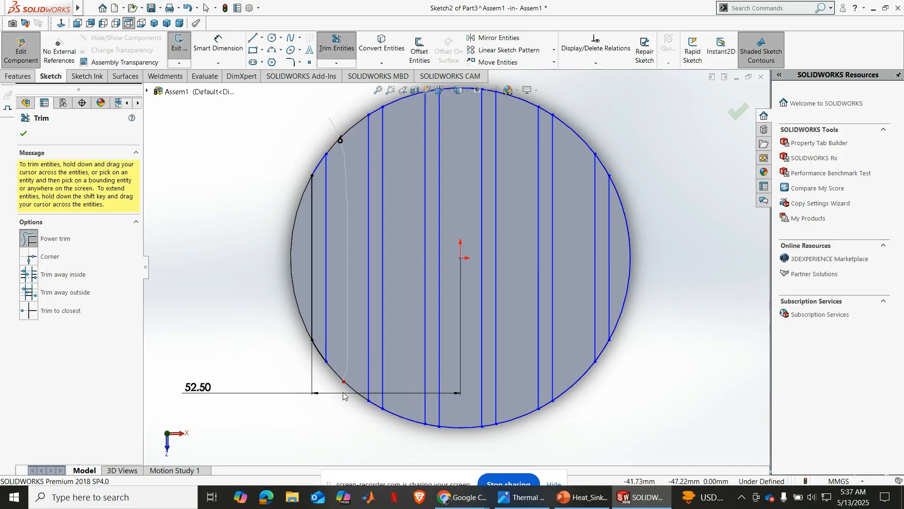
pyautogui.scroll(1, 400, 153)
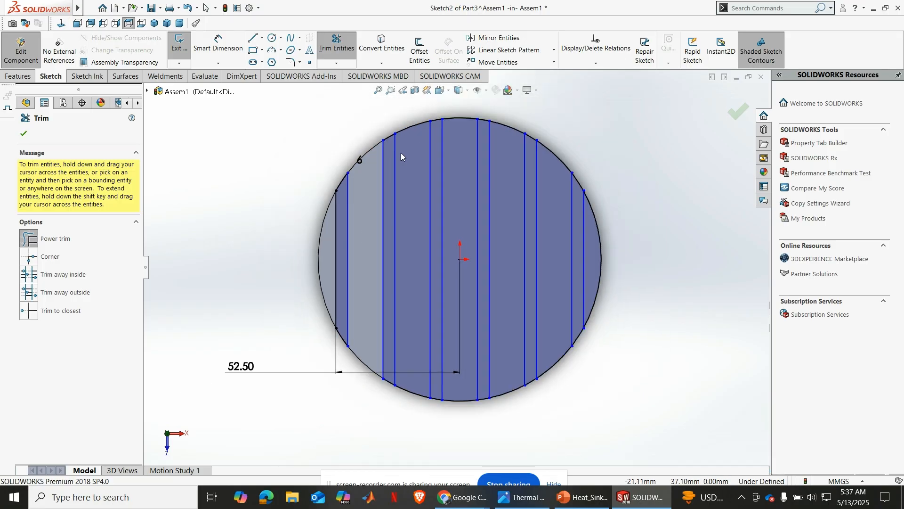
pyautogui.moveTo(405, 108); pyautogui.dragTo(410, 160)
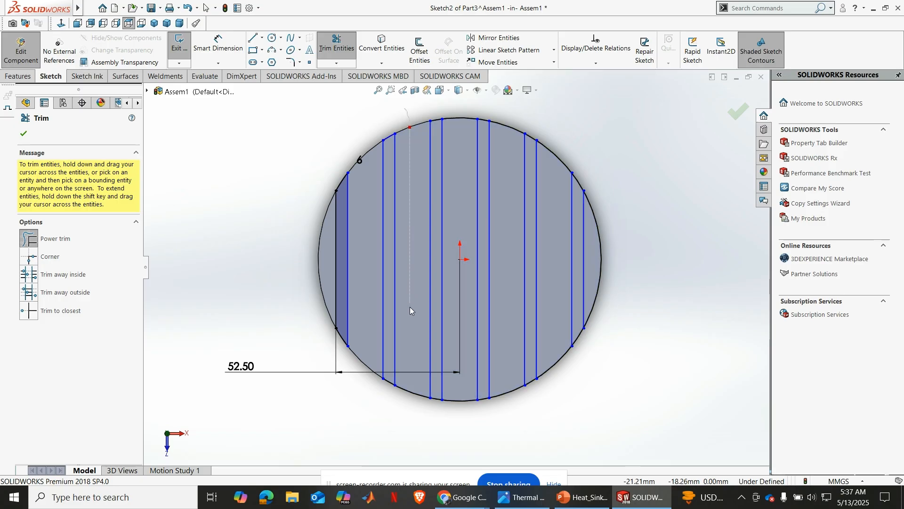
pyautogui.scroll(1, 455, 267)
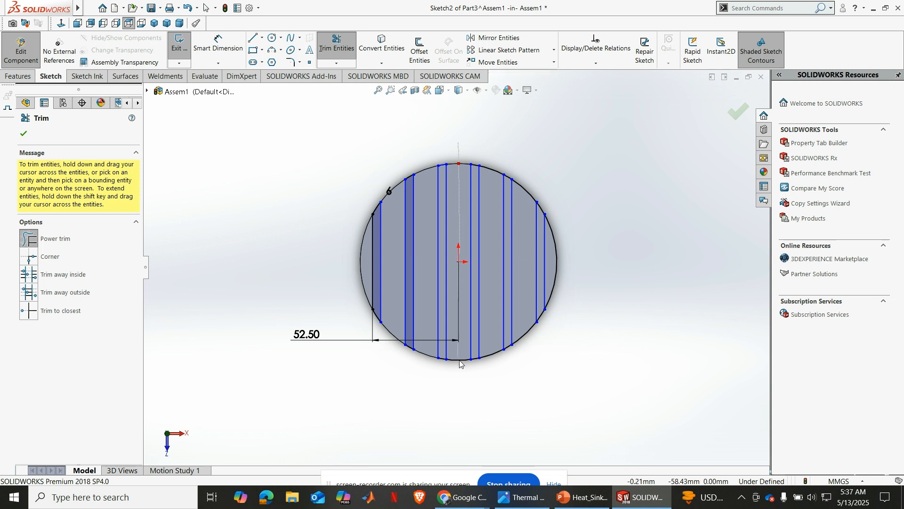
pyautogui.moveTo(494, 166); pyautogui.dragTo(495, 224)
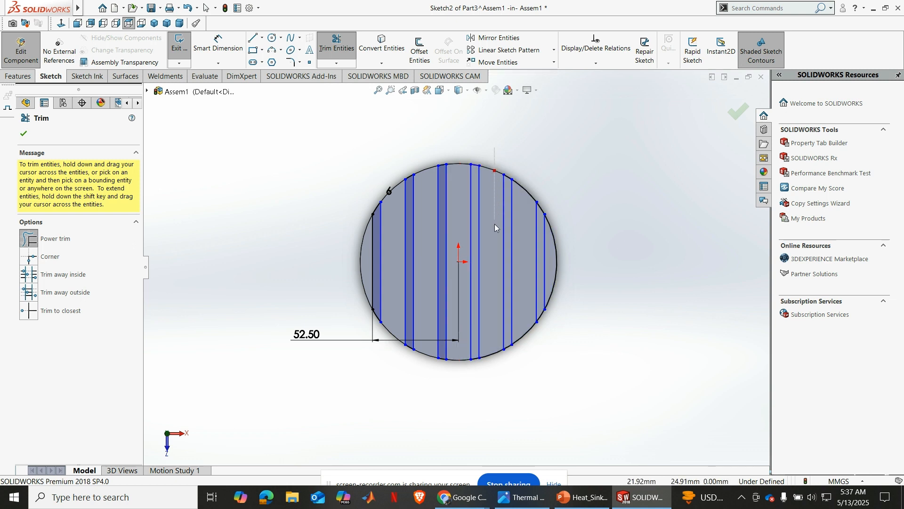
pyautogui.moveTo(491, 286); pyautogui.dragTo(503, 362)
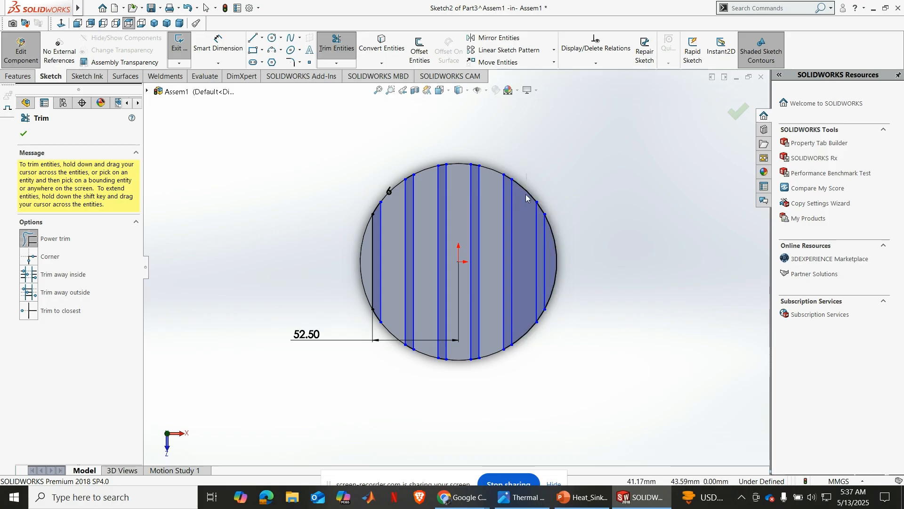
pyautogui.moveTo(526, 194); pyautogui.dragTo(528, 234)
pyautogui.moveTo(535, 301); pyautogui.dragTo(536, 337)
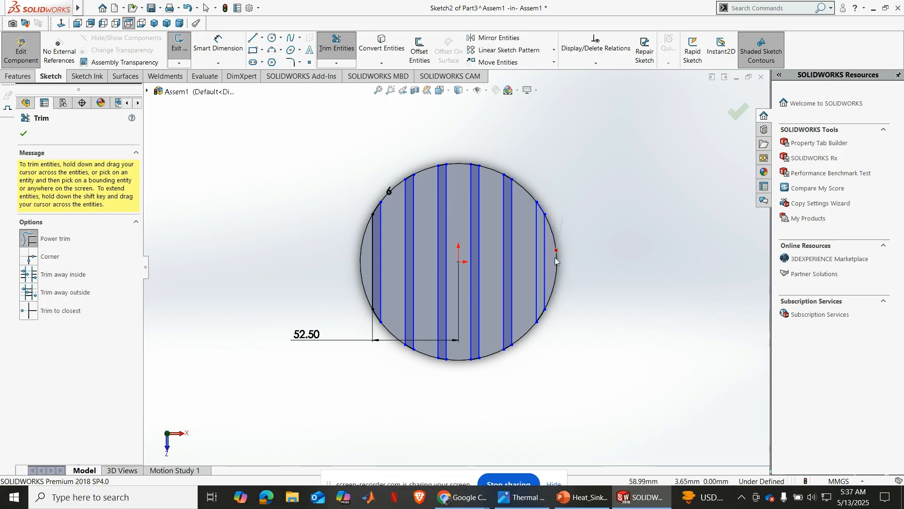
pyautogui.click(23, 134)
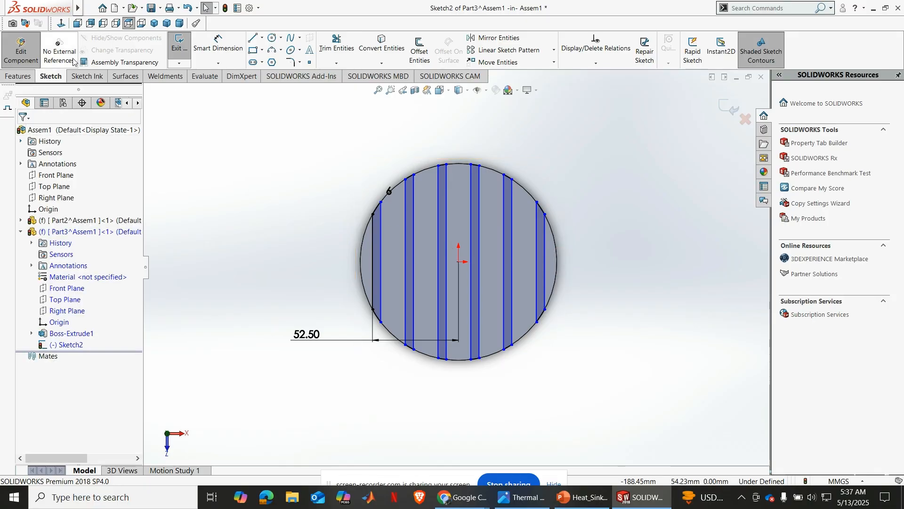
# Check the fin height in the reference drawing and extrude the six fin profiles 100 mm upward from the disc, with Merge result enabled
pyautogui.click(155, 24)
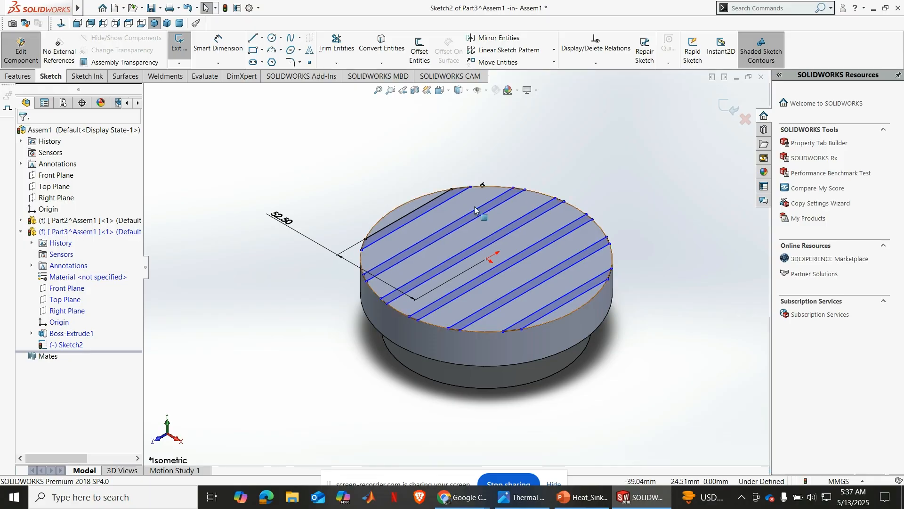
pyautogui.click(19, 76)
pyautogui.click(184, 51)
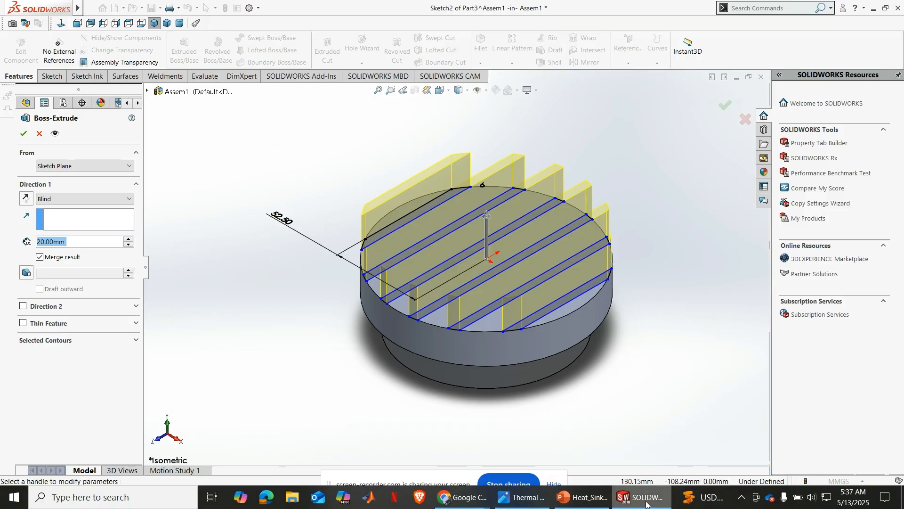
pyautogui.click(521, 497)
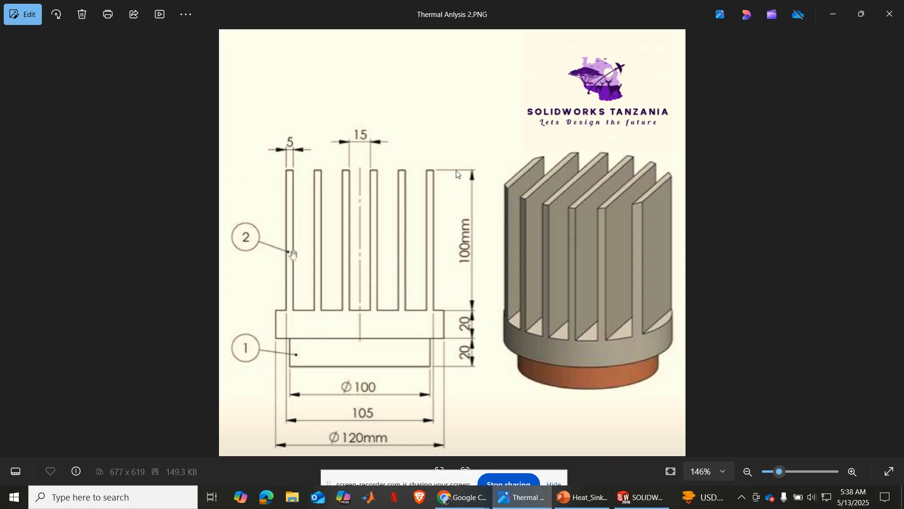
pyautogui.click(641, 497)
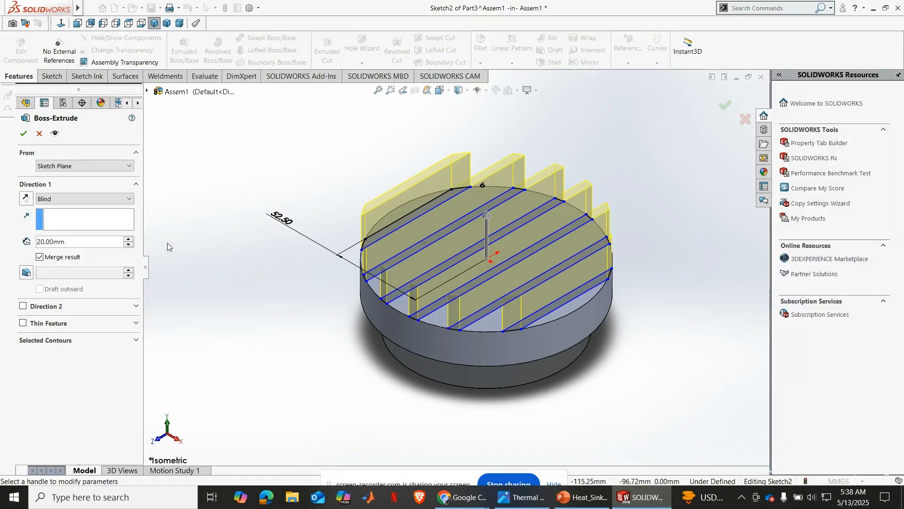
pyautogui.doubleClick(67, 242)
pyautogui.write('10')
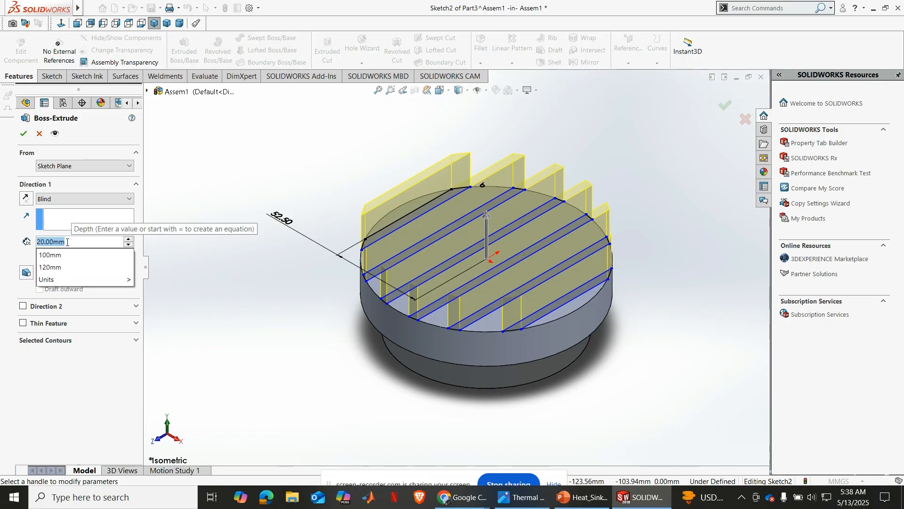
pyautogui.write('0')
pyautogui.press('Return')
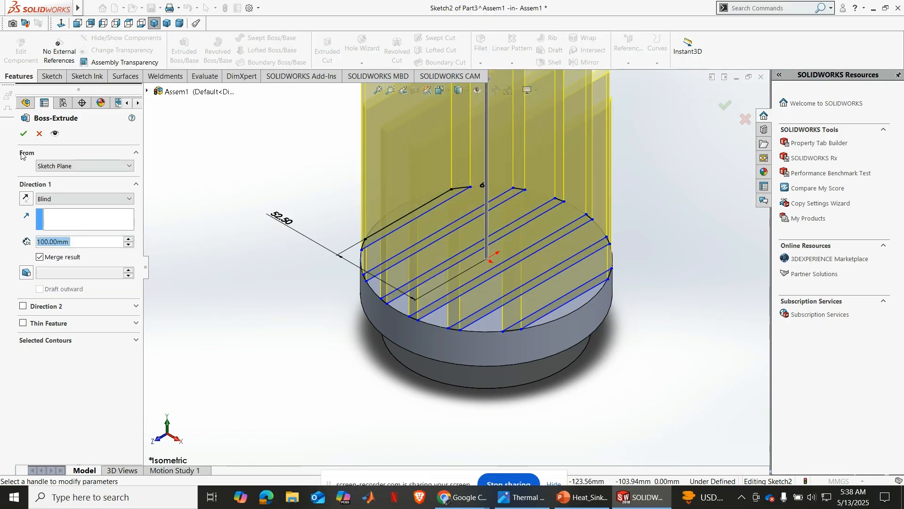
pyautogui.click(23, 134)
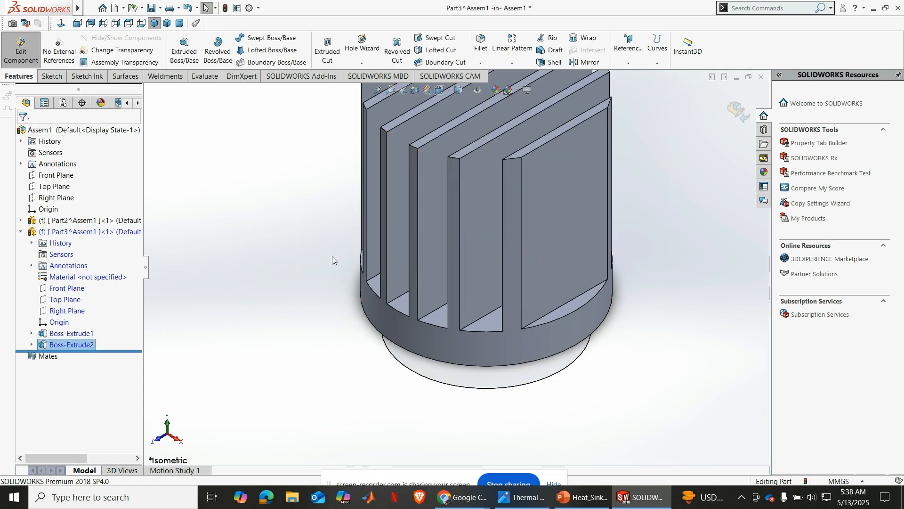
pyautogui.moveTo(332, 256); pyautogui.dragTo(518, 189, button='middle')
pyautogui.moveTo(567, 168); pyautogui.dragTo(576, 246, button='middle')
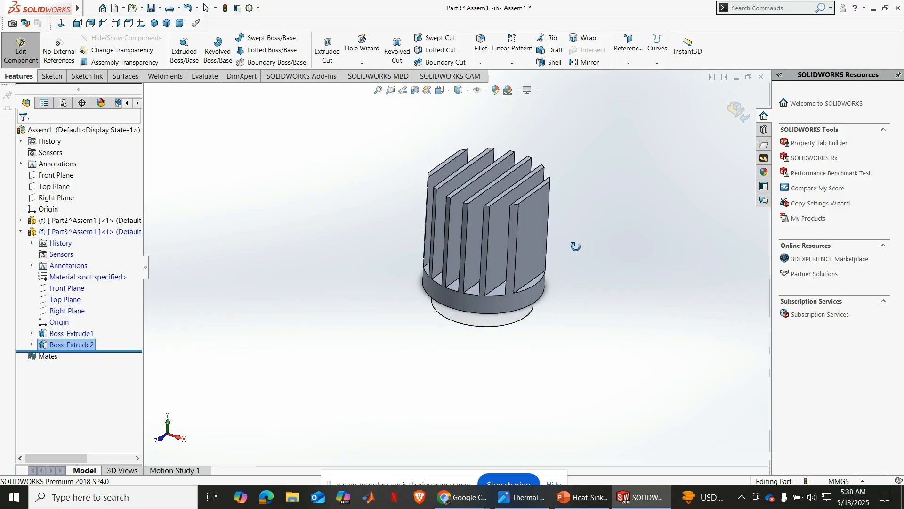
# Finish editing the finned part in place and return to the top-level assembly
pyautogui.click(737, 112)
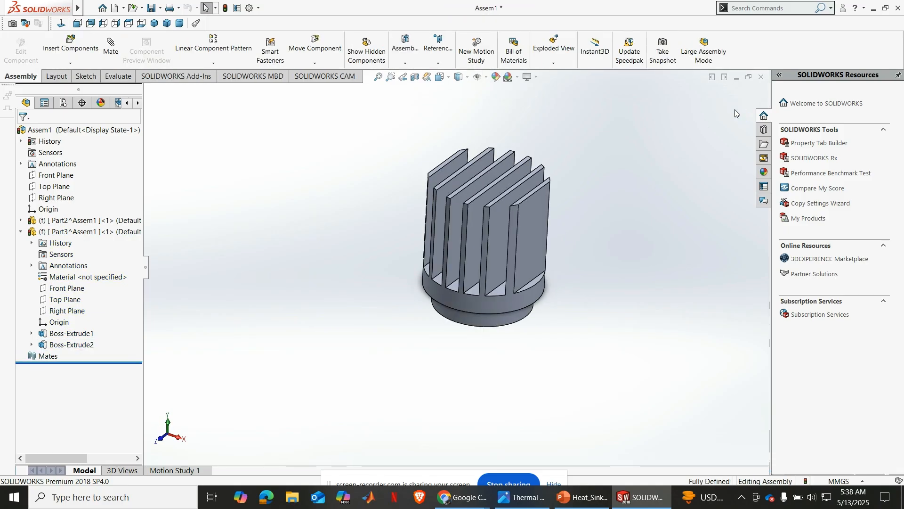
pyautogui.click(390, 77)
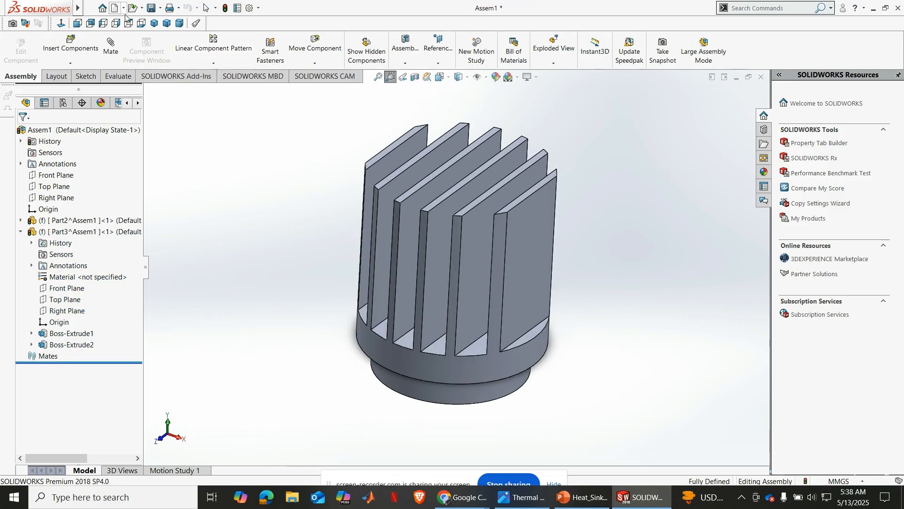
pyautogui.click(154, 23)
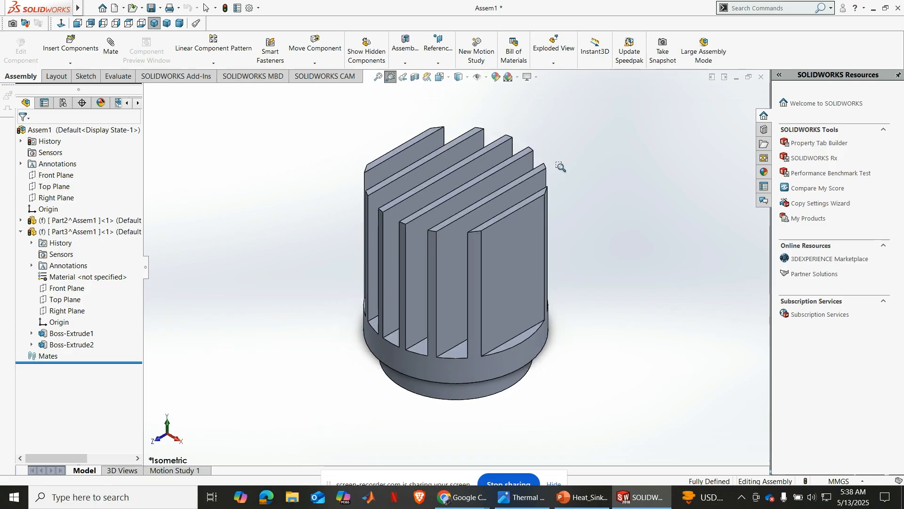
# Save all modified documents on the Desktop, naming the assembly Thermal Analysis and saving its two virtual parts externally
pyautogui.hotkey('ctrl', 's')
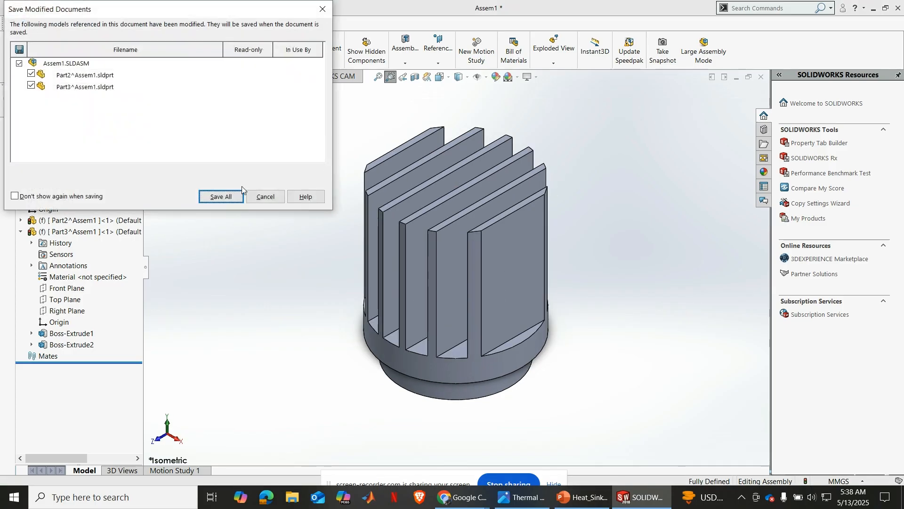
pyautogui.click(222, 197)
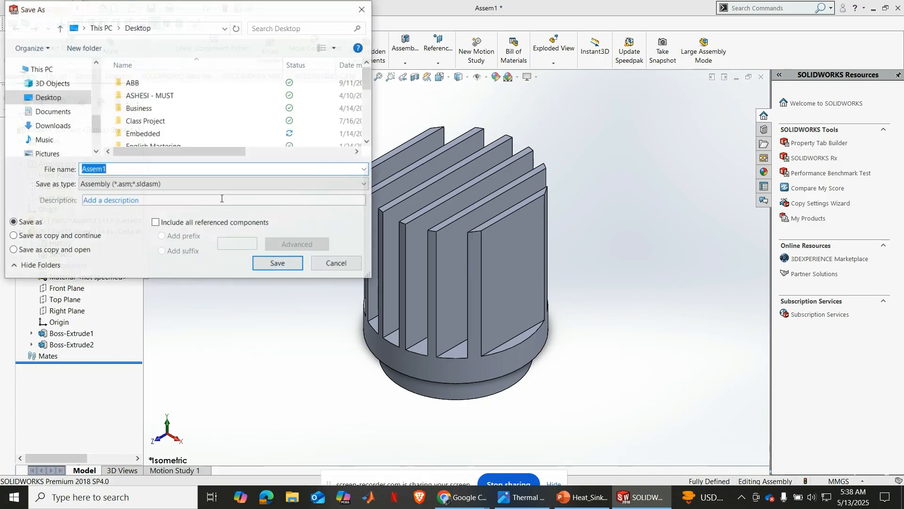
pyautogui.click(64, 103)
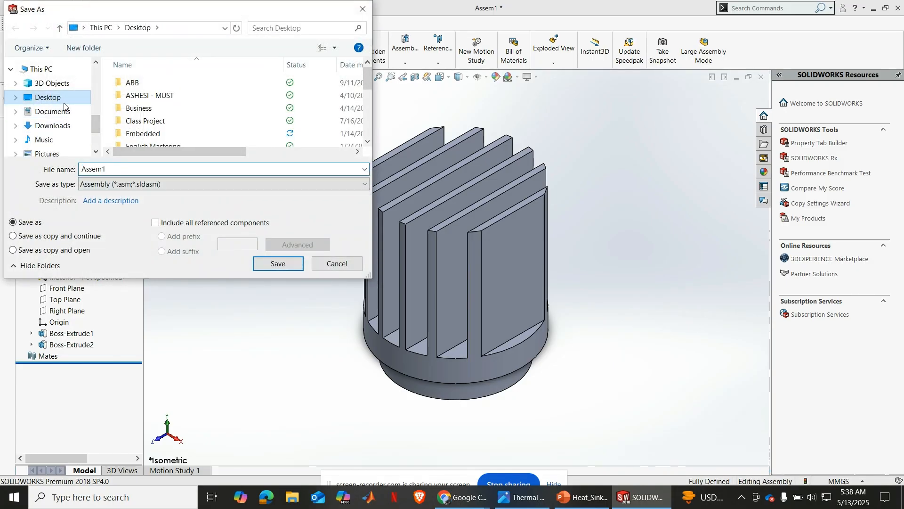
pyautogui.doubleClick(130, 168)
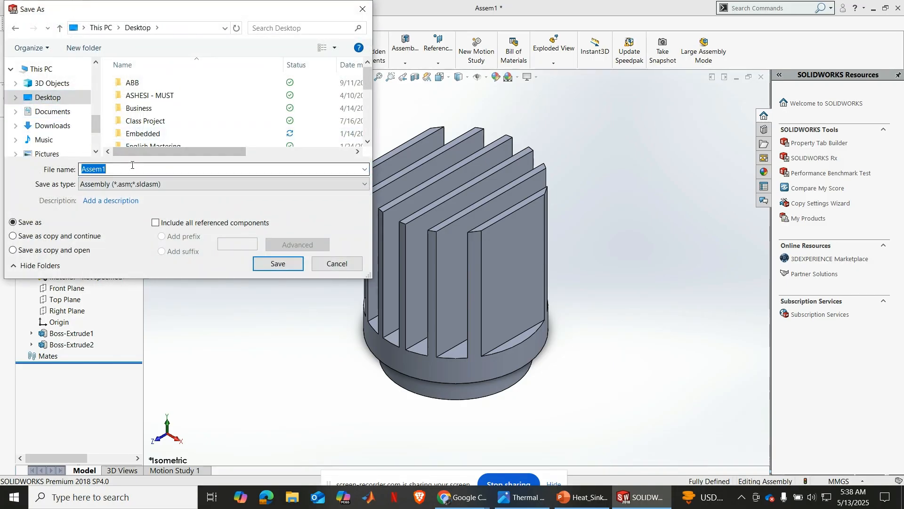
pyautogui.write('Th')
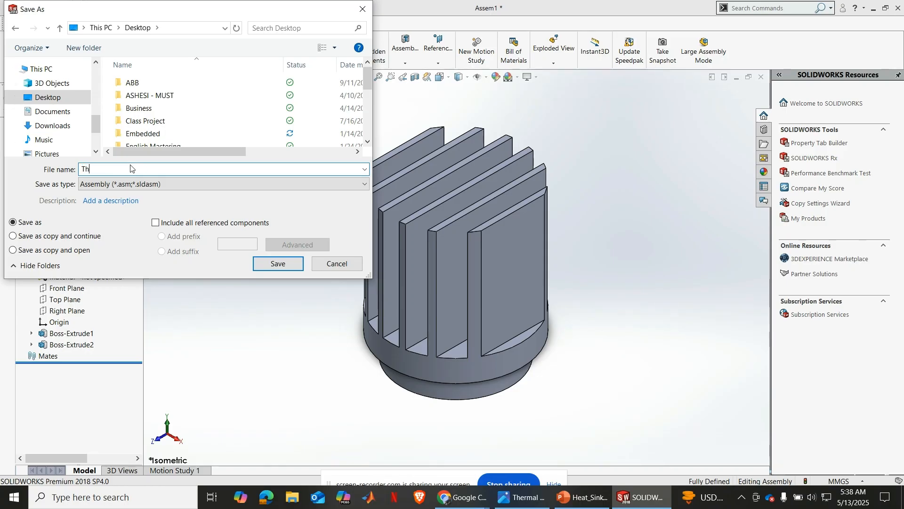
pyautogui.write('ermal Analysis')
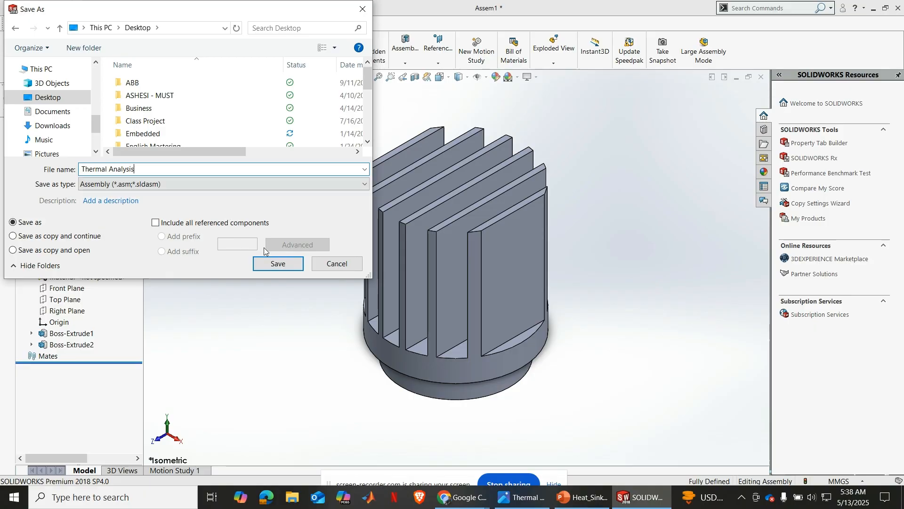
pyautogui.click(273, 261)
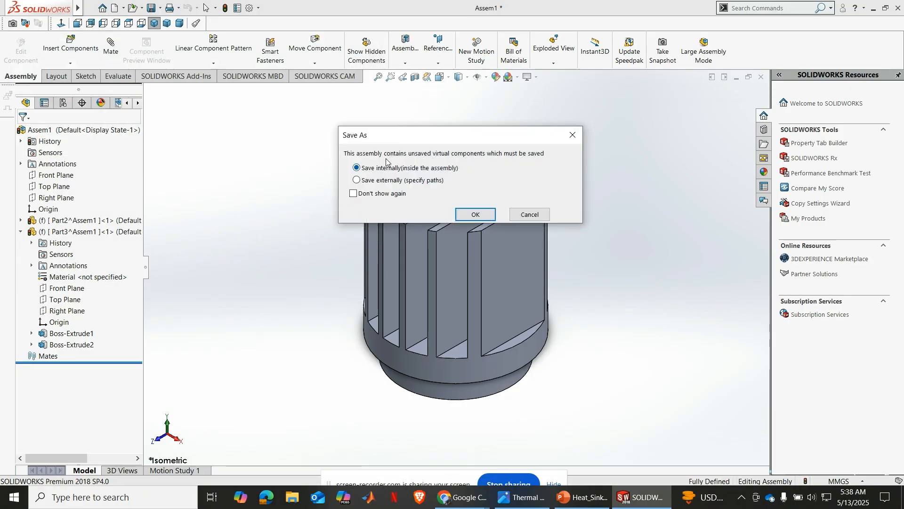
pyautogui.click(375, 183)
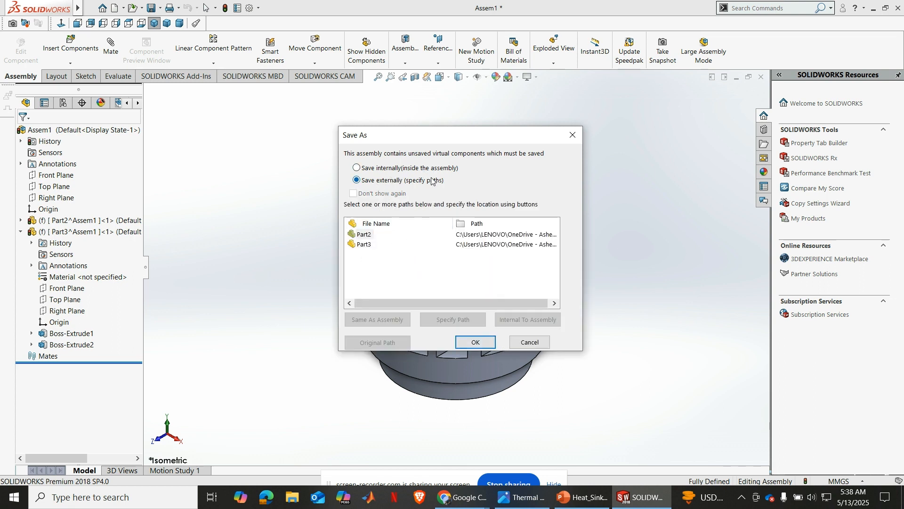
pyautogui.click(476, 341)
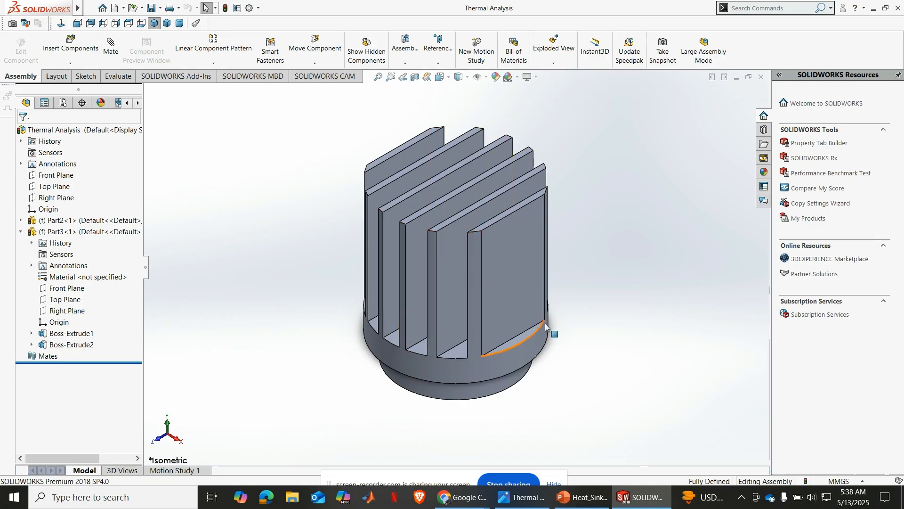
pyautogui.moveTo(523, 337); pyautogui.dragTo(470, 343, button='middle')
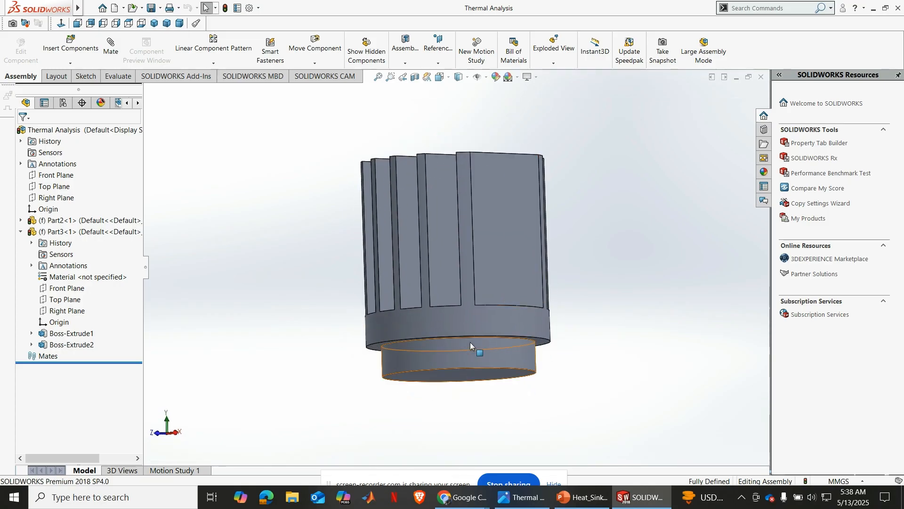
pyautogui.moveTo(525, 361); pyautogui.dragTo(437, 267, button='middle')
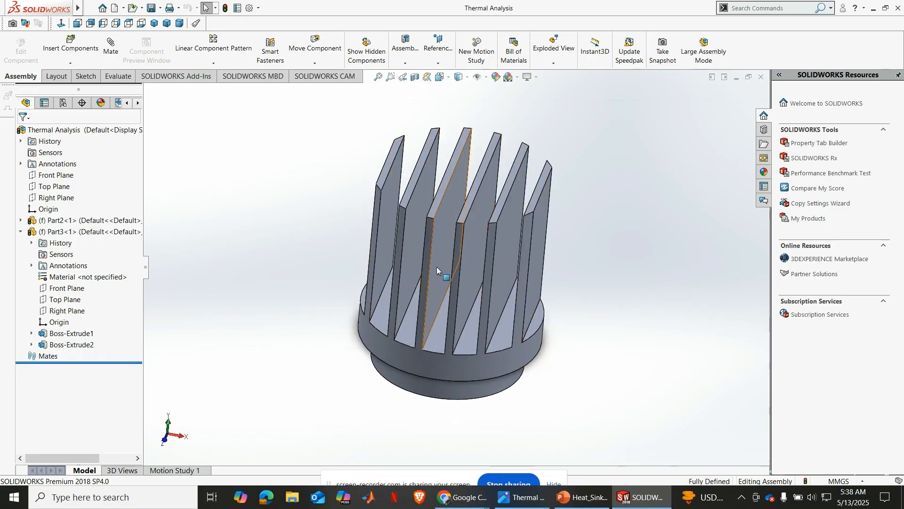
pyautogui.click(154, 23)
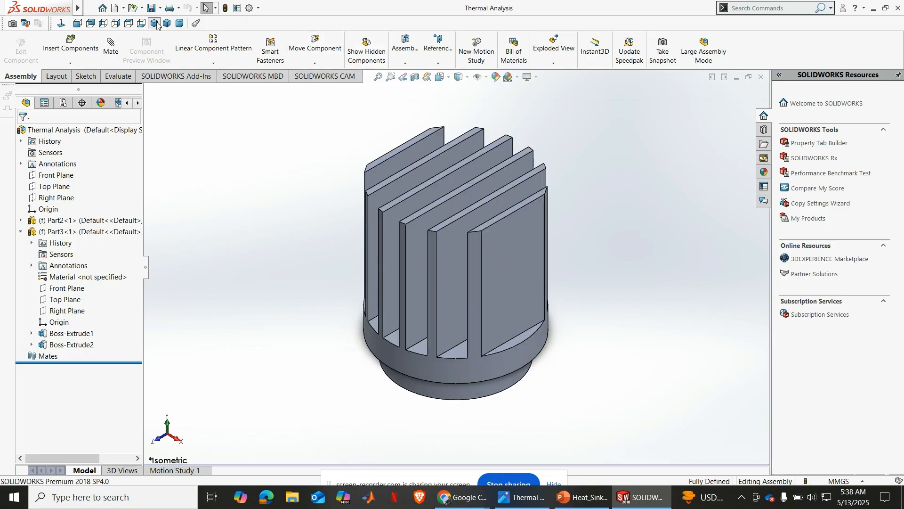
# Enable the SOLIDWORKS Simulation add-in for the heat sink assembly
pyautogui.click(189, 76)
pyautogui.rightClick(191, 77)
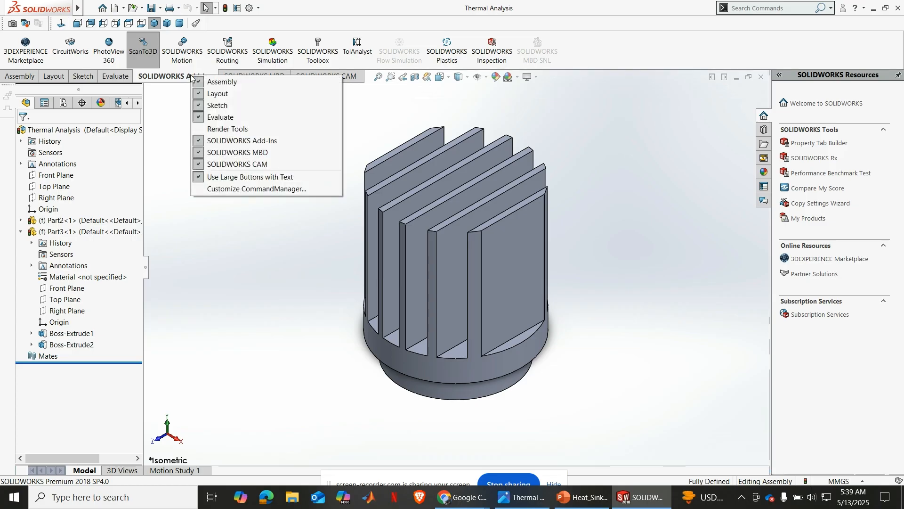
pyautogui.click(176, 81)
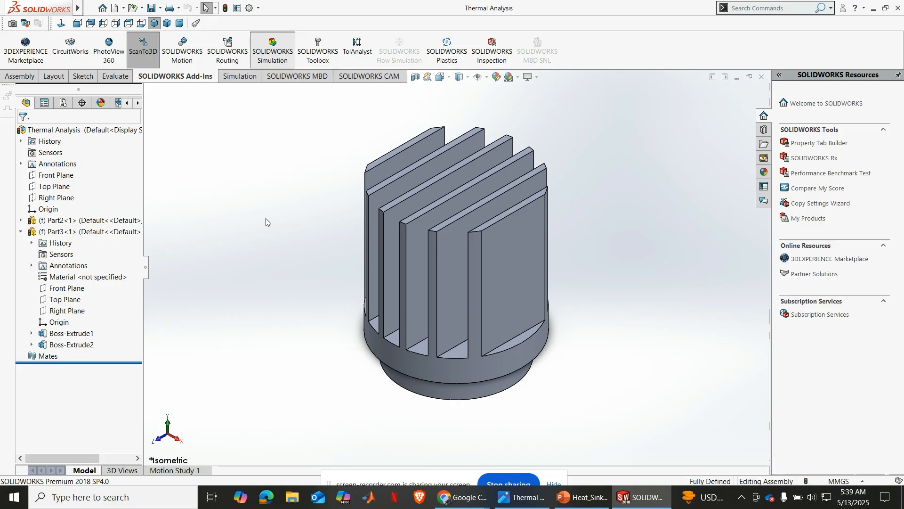
# Create a new Thermal simulation study named Thermal Analysis and expand its list of parts
pyautogui.click(243, 76)
pyautogui.click(16, 46)
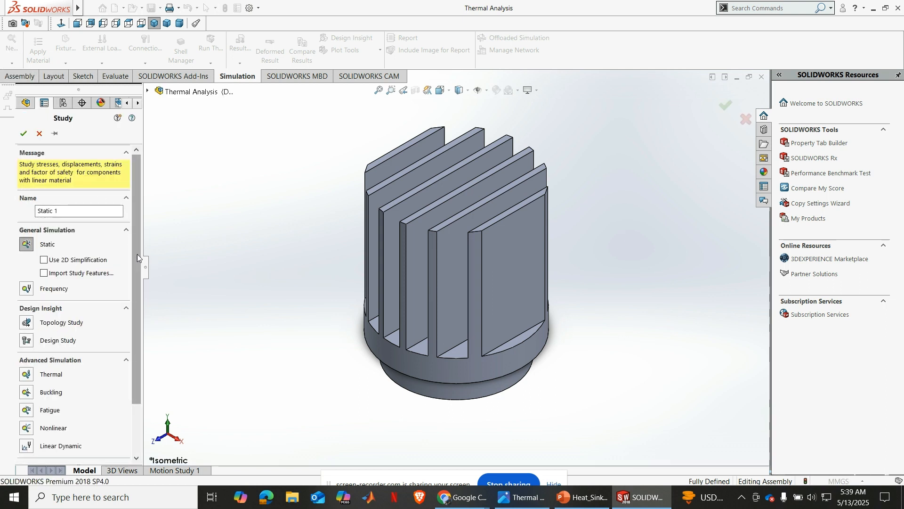
pyautogui.click(26, 375)
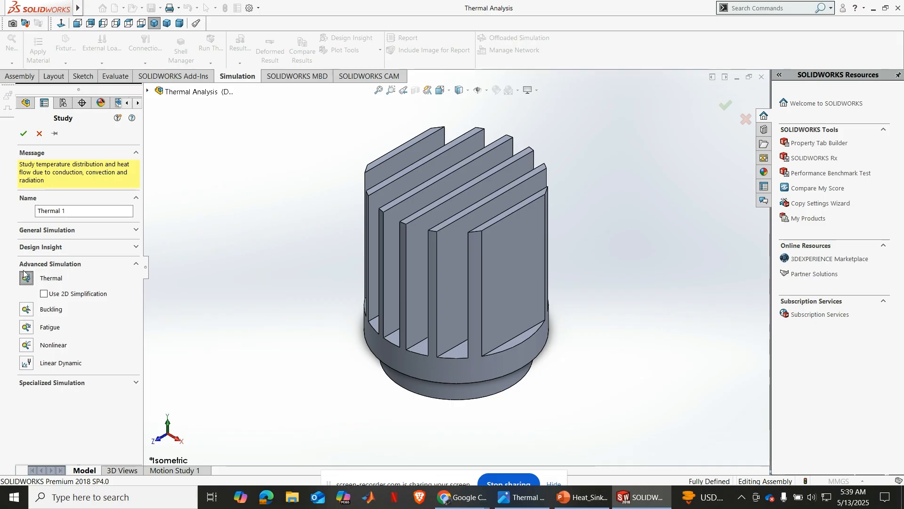
pyautogui.click(73, 213)
pyautogui.write('Analysis')
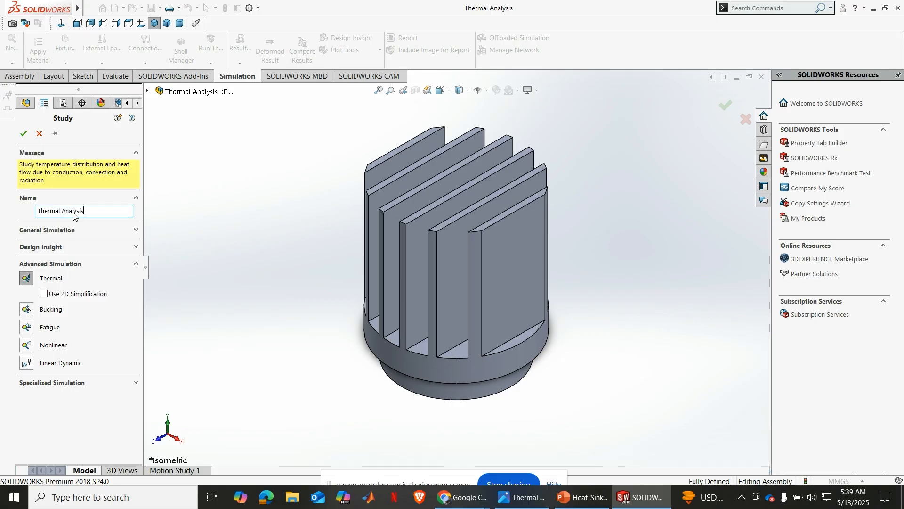
pyautogui.click(23, 134)
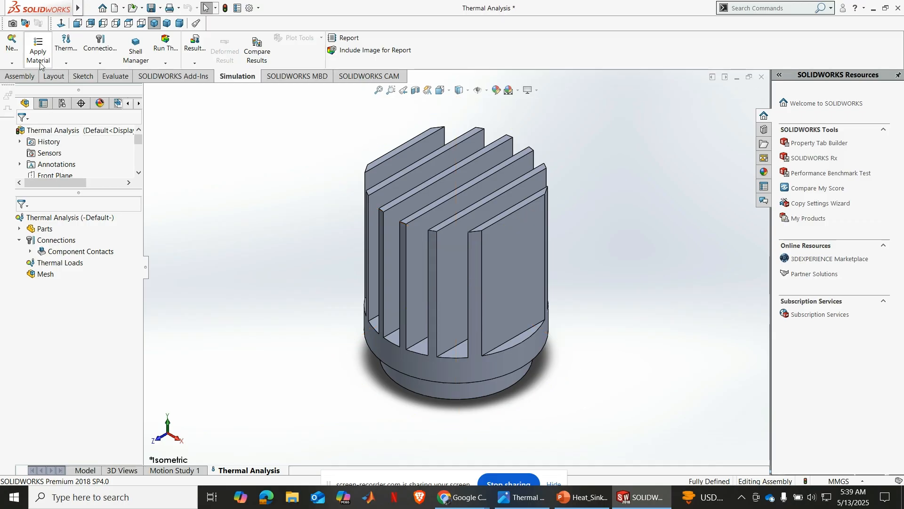
pyautogui.click(19, 229)
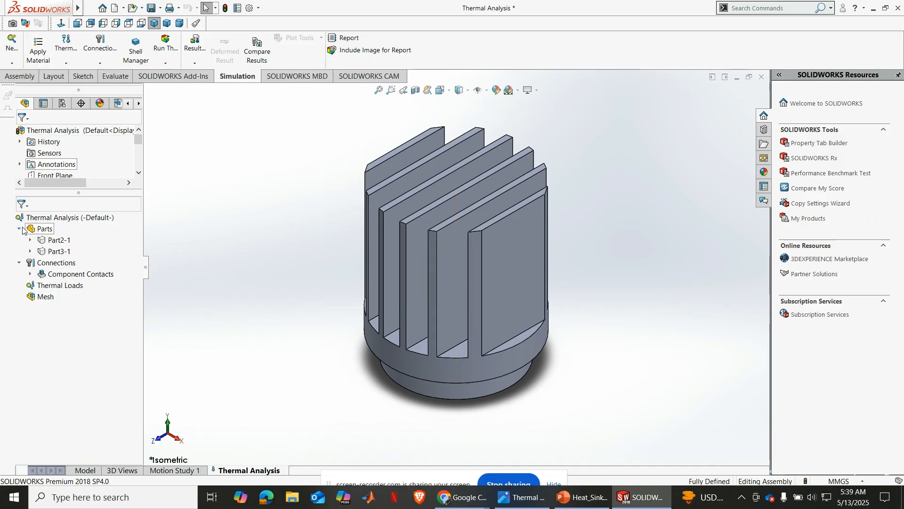
pyautogui.click(51, 240)
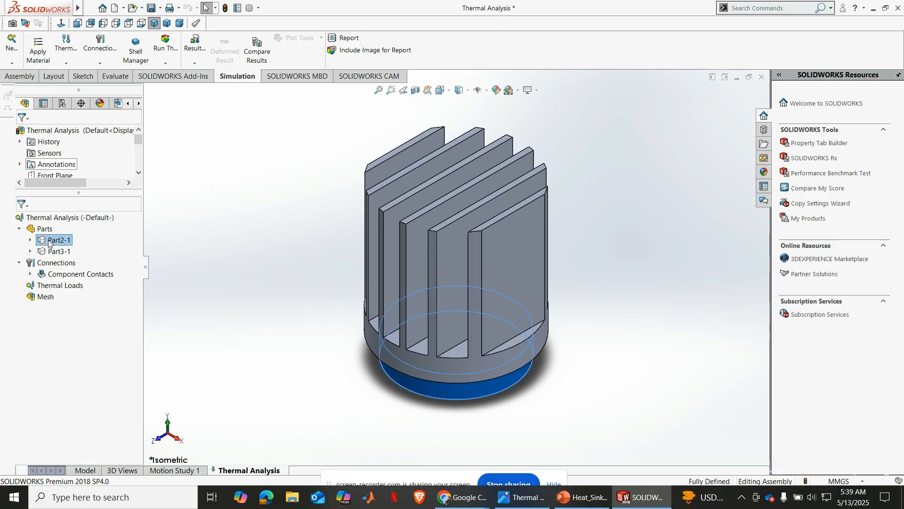
pyautogui.click(45, 58)
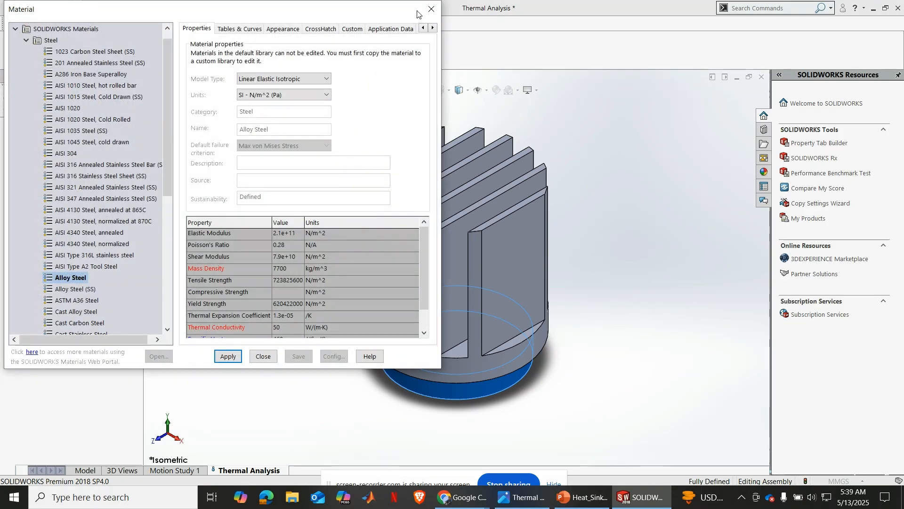
pyautogui.click(429, 10)
# Assign the favorite material Copper to the lower base part, Part2-1, in the thermal study
pyautogui.click(31, 240)
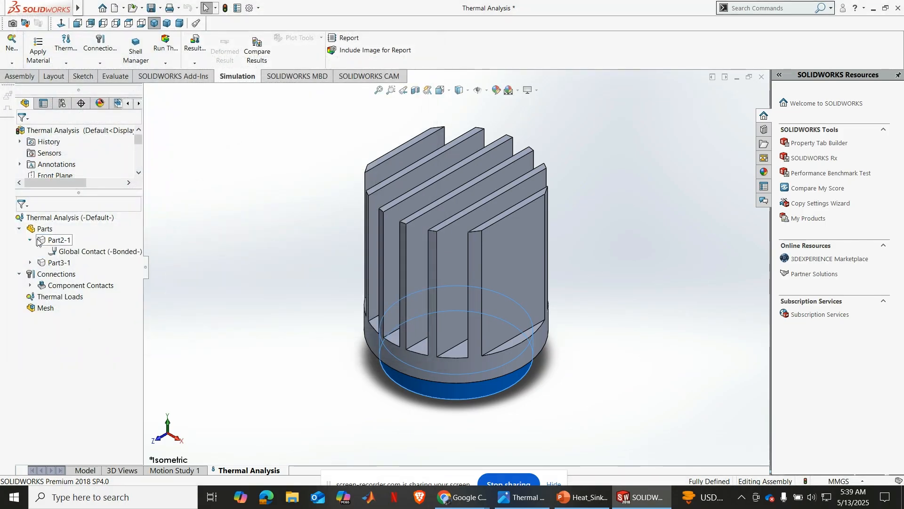
pyautogui.rightClick(53, 240)
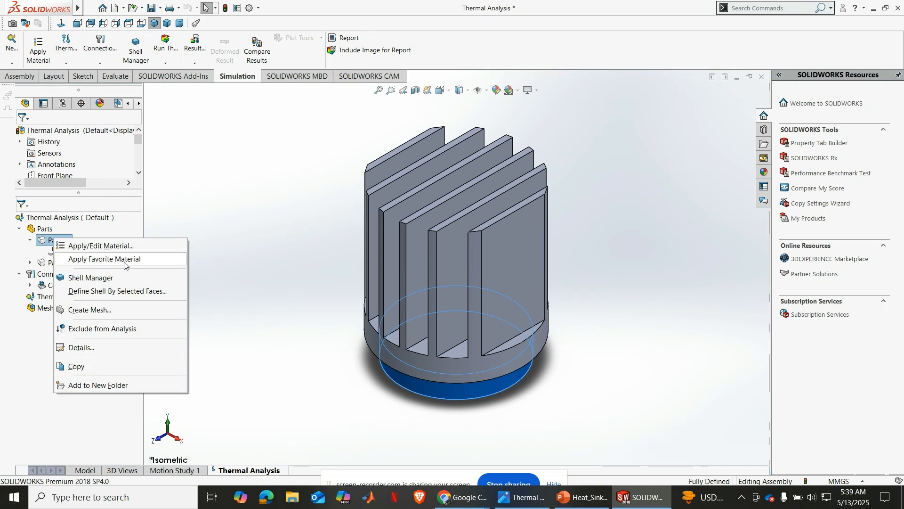
pyautogui.moveTo(141, 267)
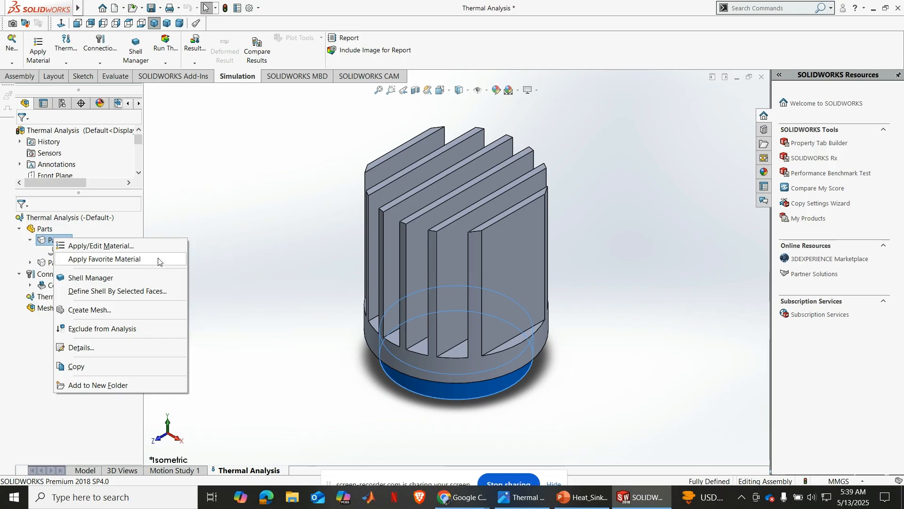
pyautogui.moveTo(162, 265)
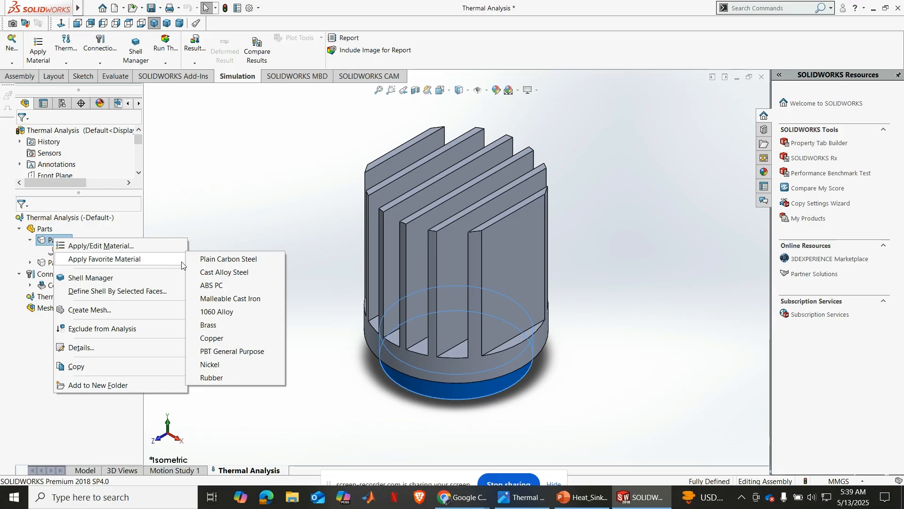
pyautogui.click(229, 340)
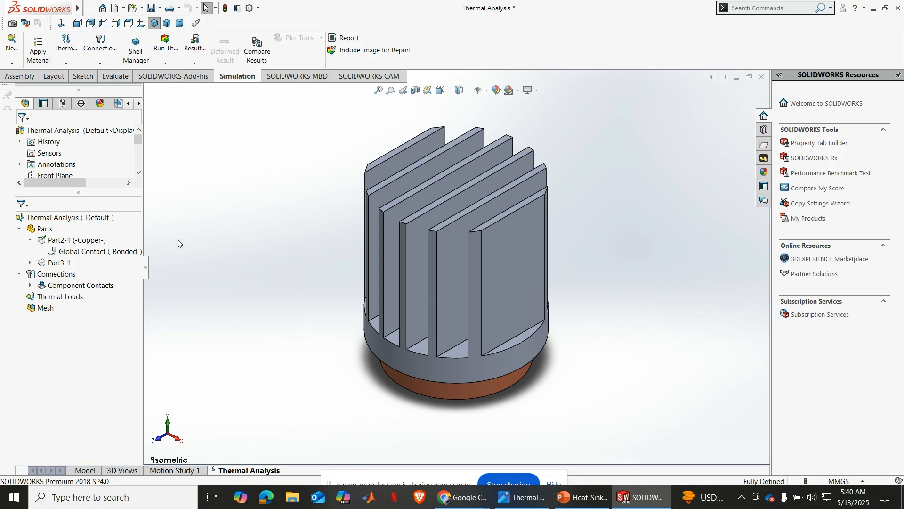
# Assign the favorite material Plain Carbon Steel to the finned part, Part3-1, in the thermal study
pyautogui.click(31, 240)
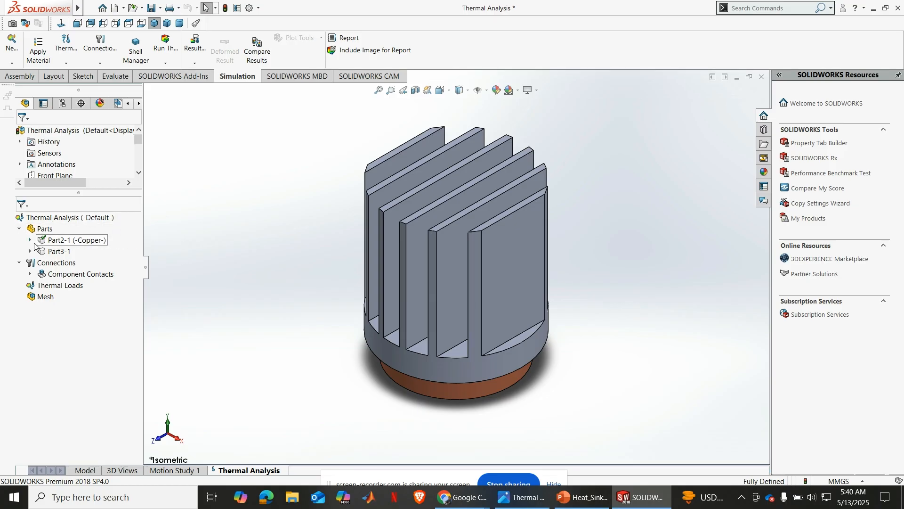
pyautogui.rightClick(50, 252)
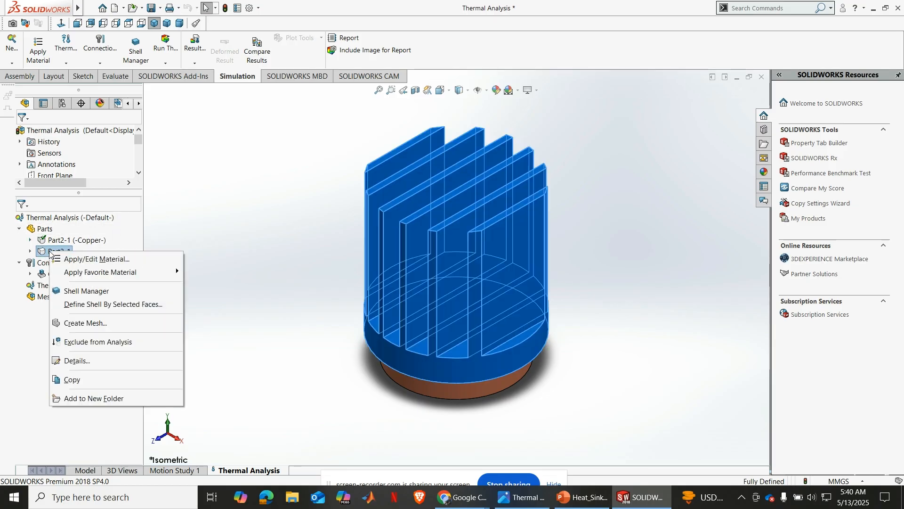
pyautogui.moveTo(133, 277)
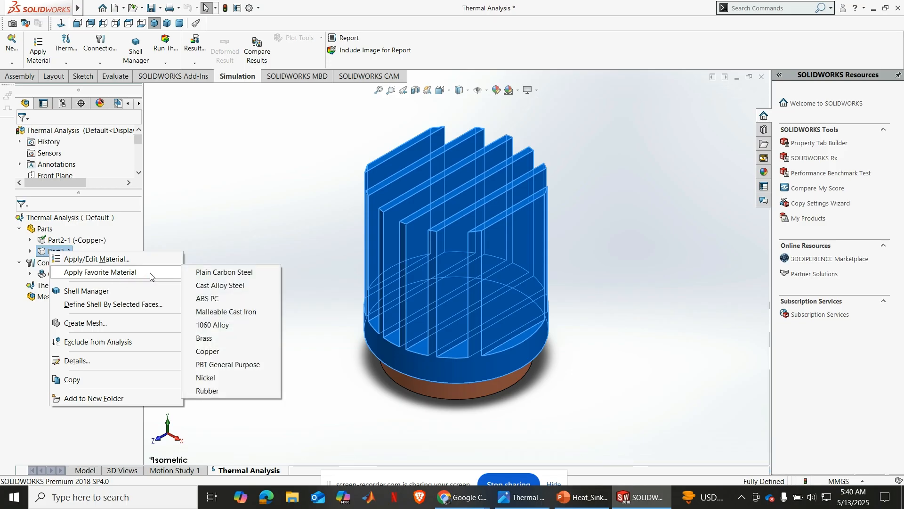
pyautogui.click(227, 274)
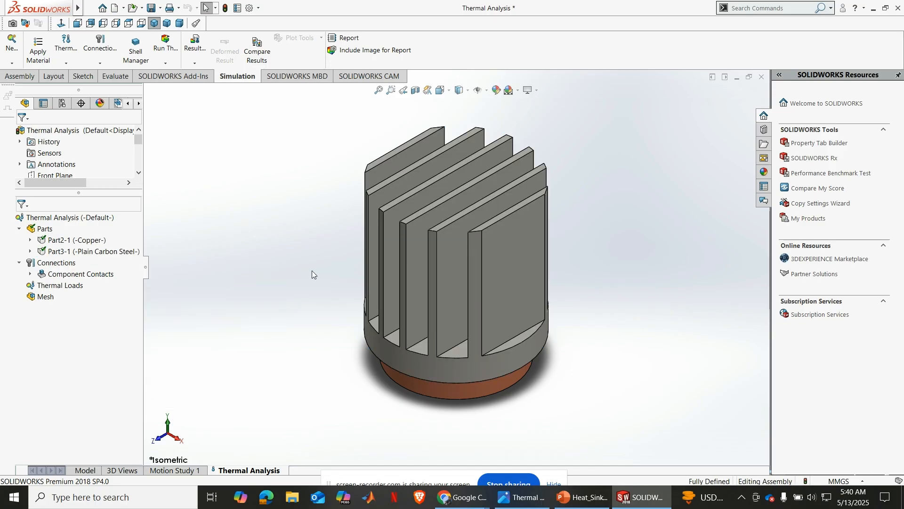
pyautogui.click(391, 90)
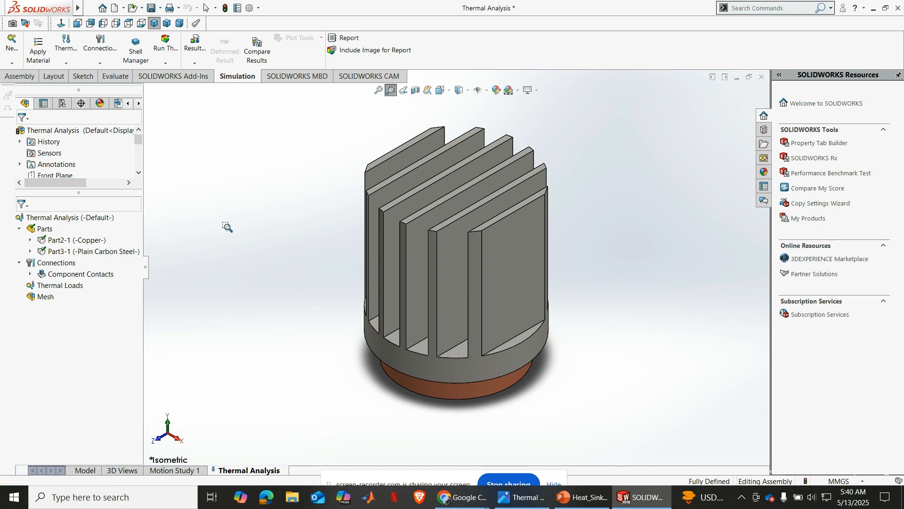
pyautogui.press('Escape')
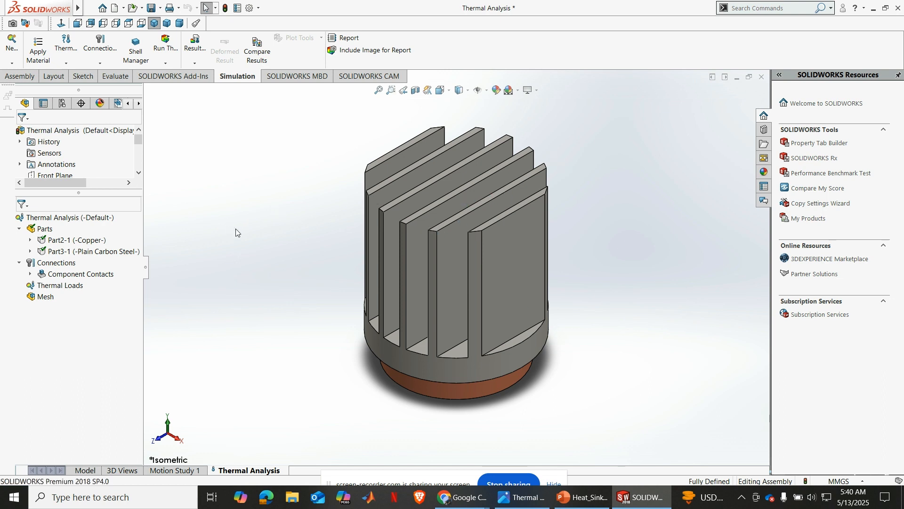
# Start a manual Thermal Resistance contact set and pick the ring-shaped underside face of the finned part, Part3-1, as its first face
pyautogui.click(30, 274)
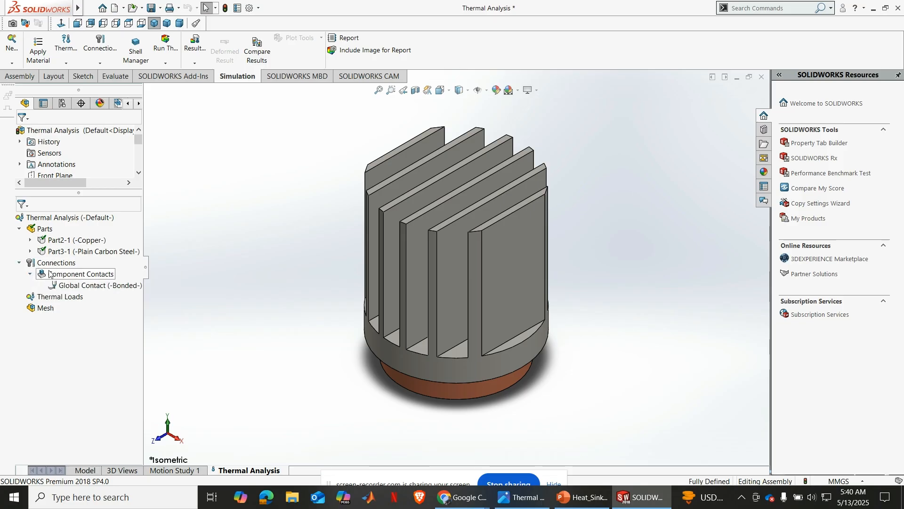
pyautogui.rightClick(49, 274)
pyautogui.click(168, 240)
pyautogui.click(74, 274)
pyautogui.rightClick(73, 273)
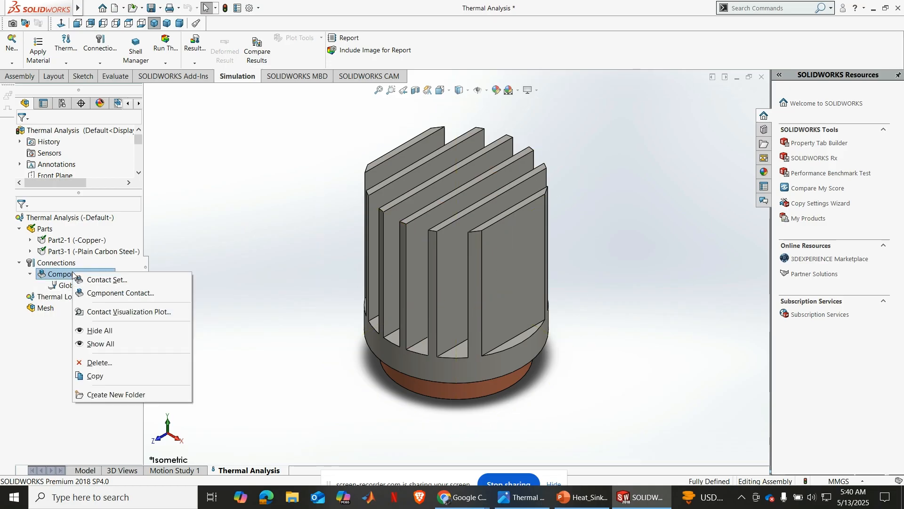
pyautogui.click(101, 280)
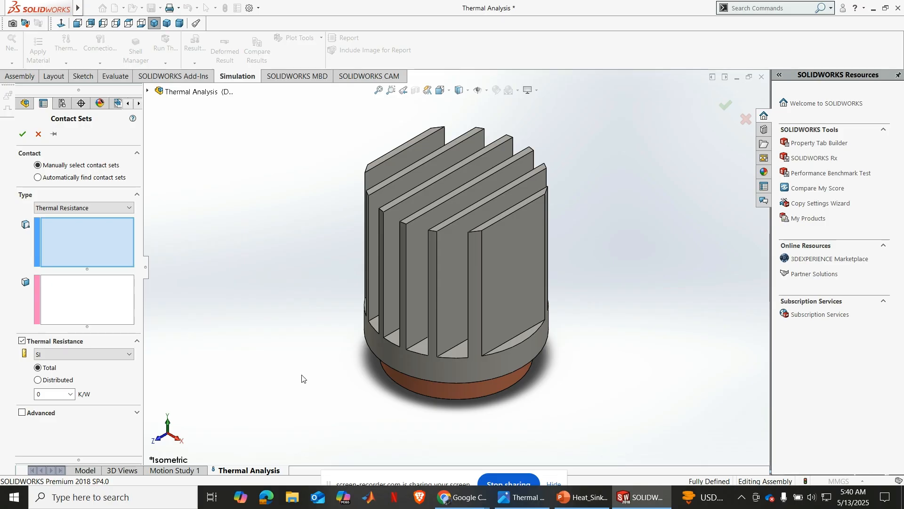
pyautogui.moveTo(303, 377); pyautogui.dragTo(330, 228, button='middle')
pyautogui.scroll(-5, 389, 296)
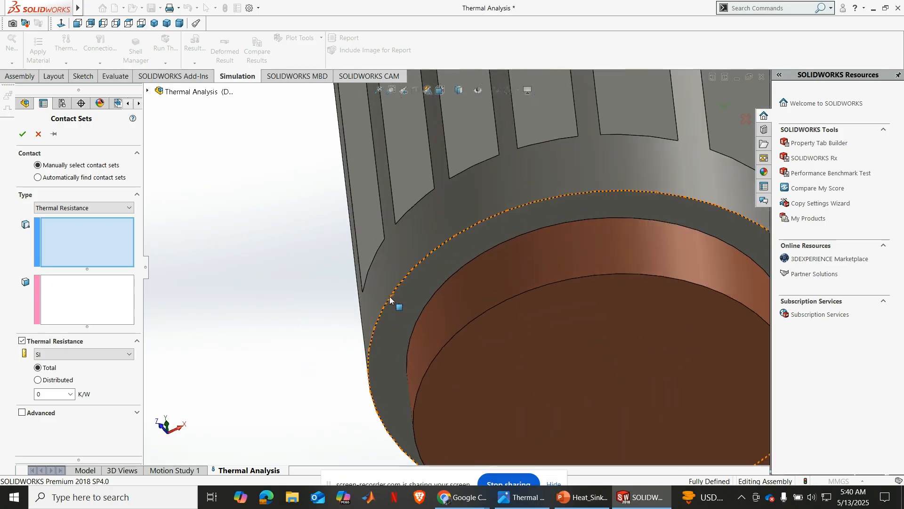
pyautogui.click(442, 271)
pyautogui.scroll(5, 344, 294)
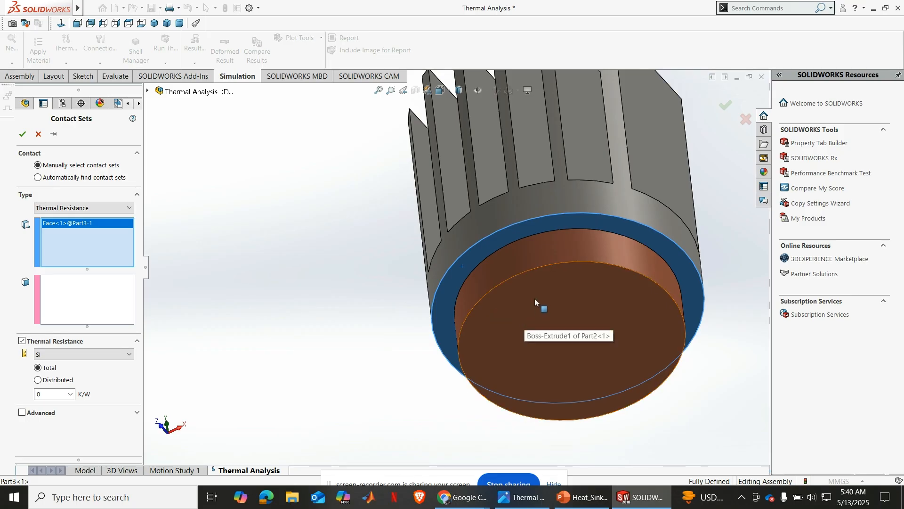
# Pick the hidden top face of the copper base, Part2-1, as the second face of the contact set
pyautogui.rightClick(535, 298)
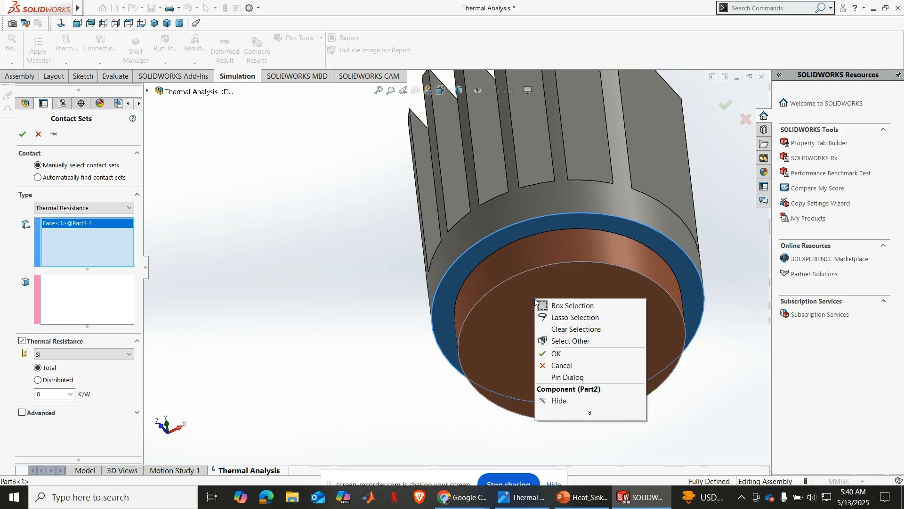
pyautogui.click(91, 300)
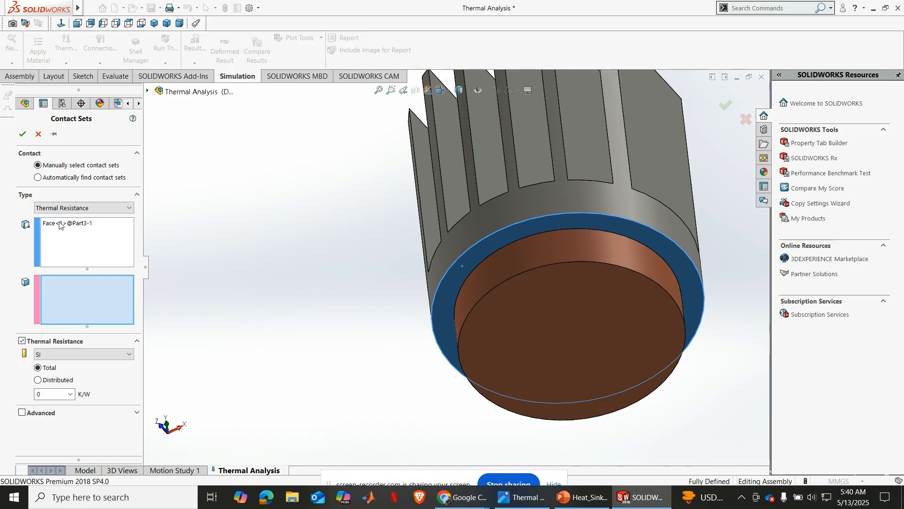
pyautogui.rightClick(525, 315)
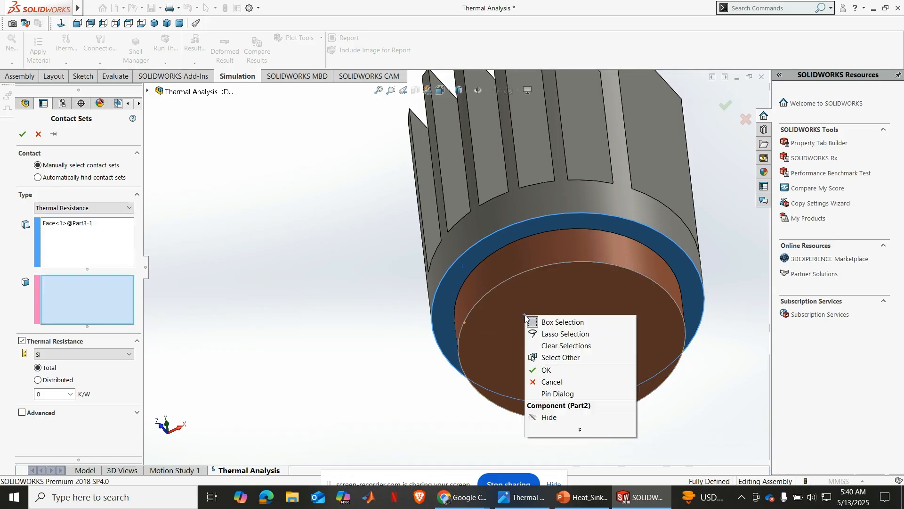
pyautogui.click(560, 358)
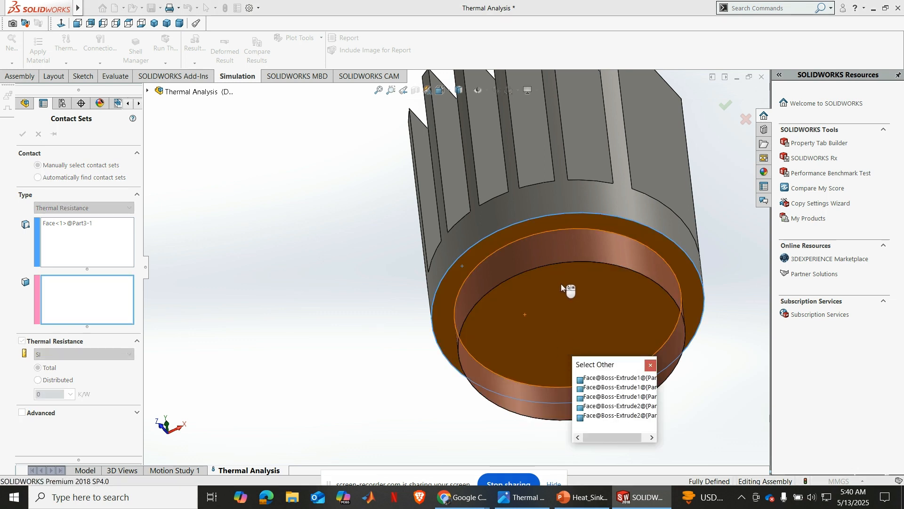
pyautogui.click(600, 379)
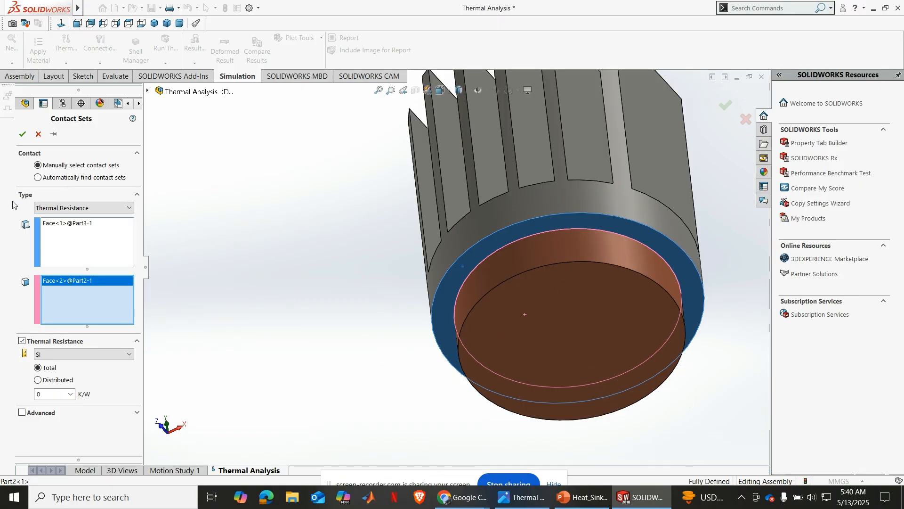
# Set the contact set's total thermal resistance to 0.01 K/W and accept the contact set
pyautogui.doubleClick(57, 394)
pyautogui.click(52, 394)
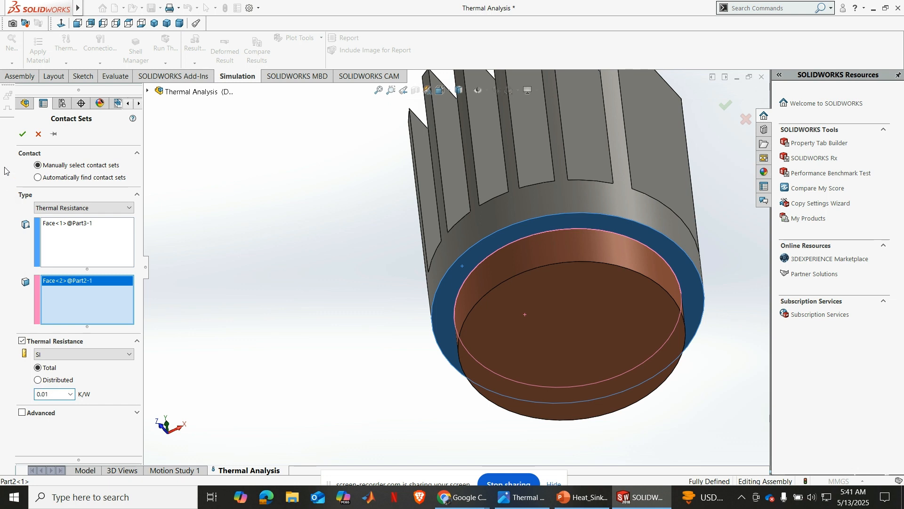
pyautogui.click(22, 133)
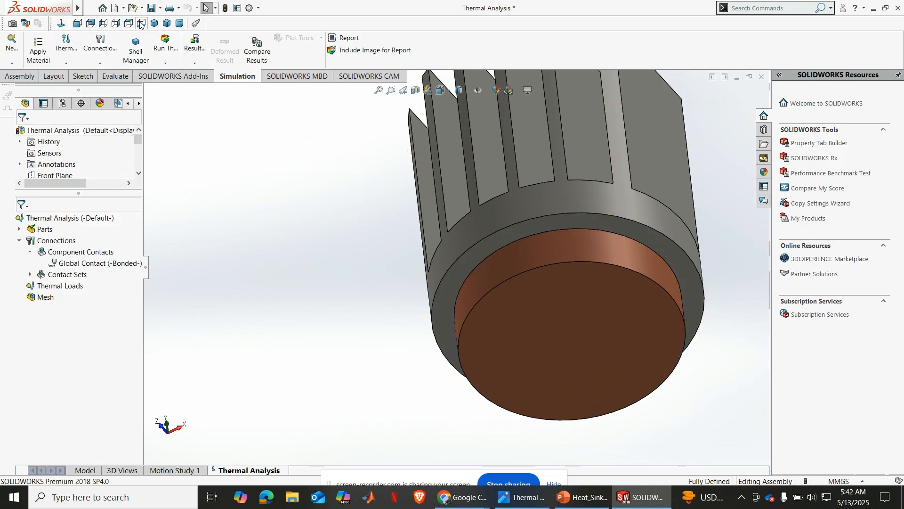
# Start a Heat Power thermal load and set it to 100 W per item, as given in the problem statement image
pyautogui.click(154, 23)
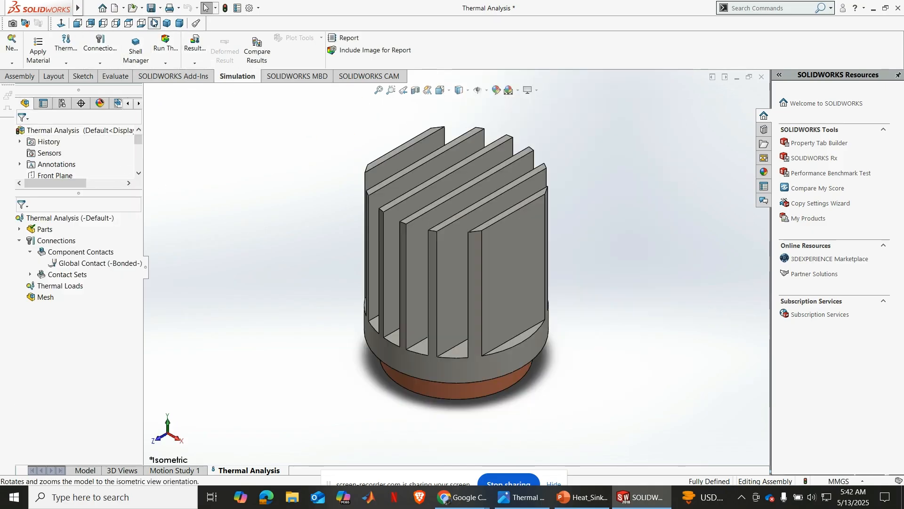
pyautogui.click(51, 287)
pyautogui.rightClick(51, 289)
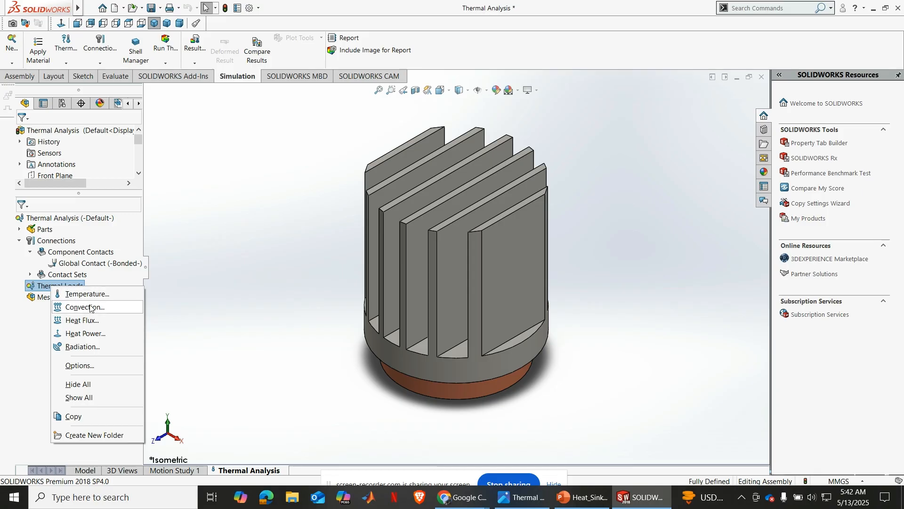
pyautogui.click(86, 335)
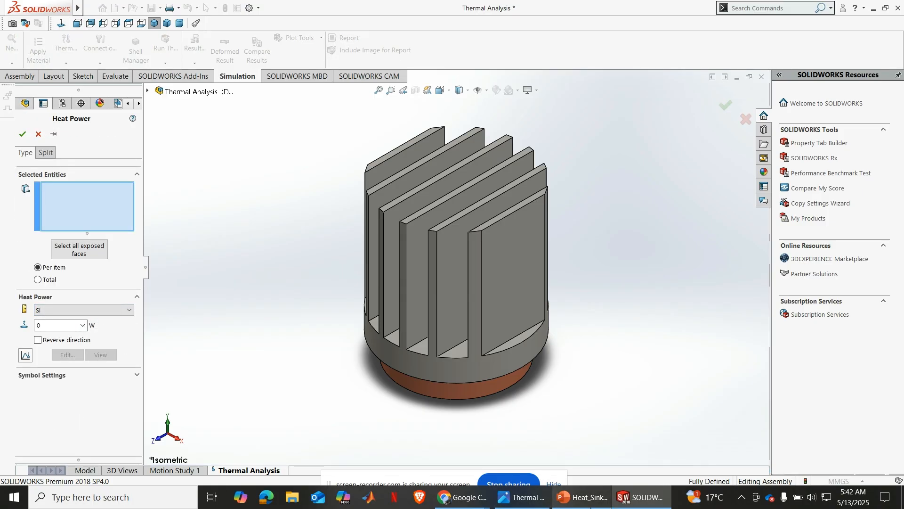
pyautogui.click(527, 505)
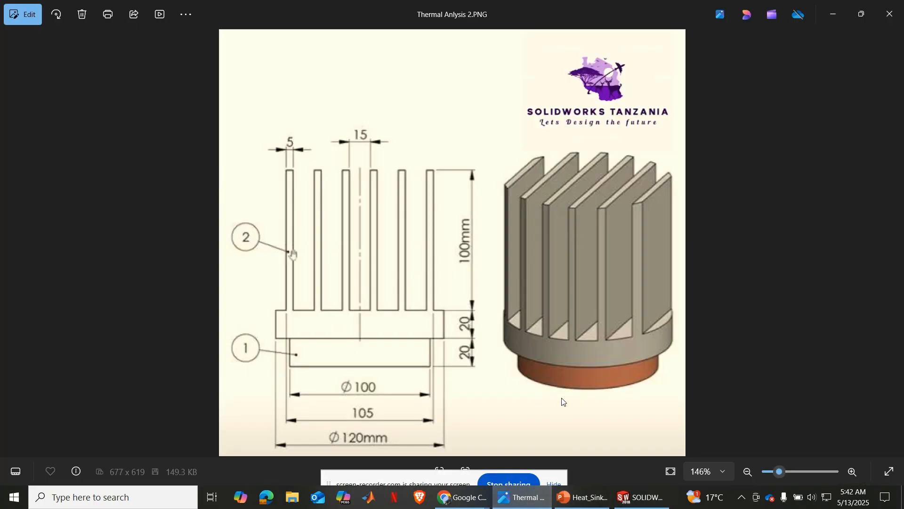
pyautogui.press('Right')
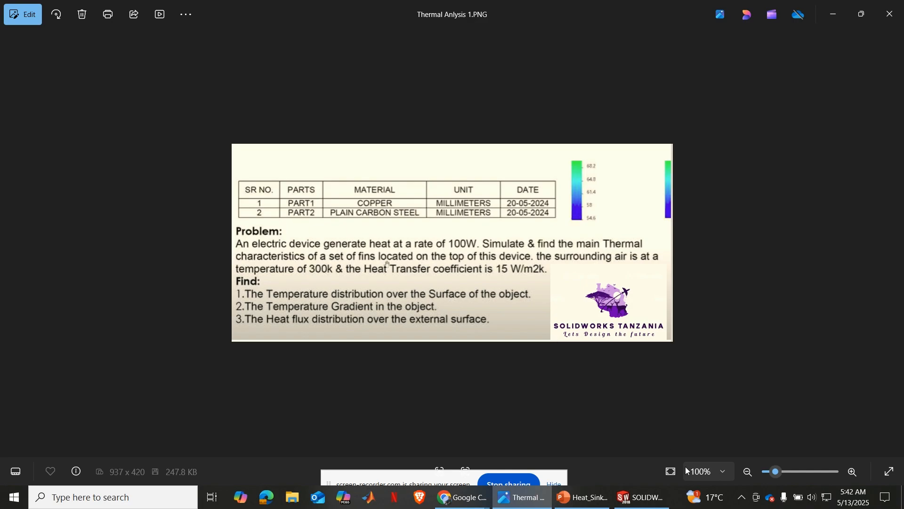
pyautogui.click(643, 497)
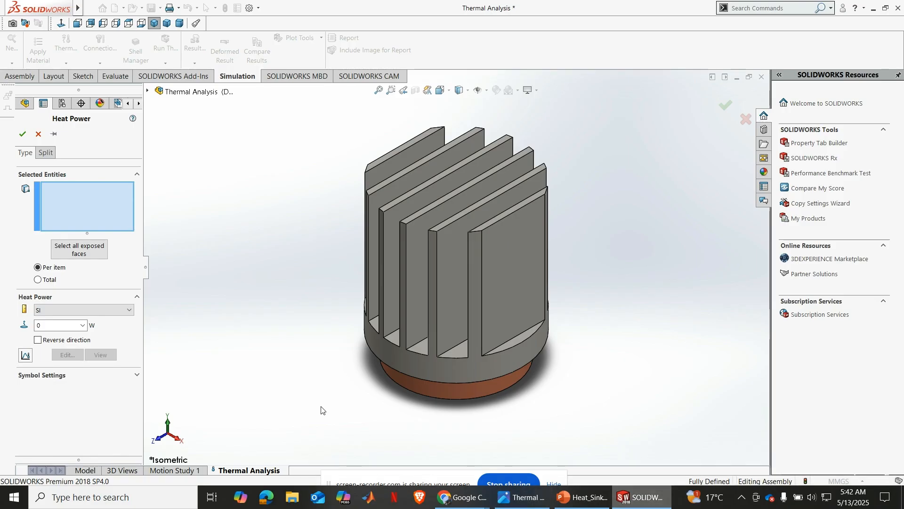
pyautogui.click(71, 324)
pyautogui.write('100')
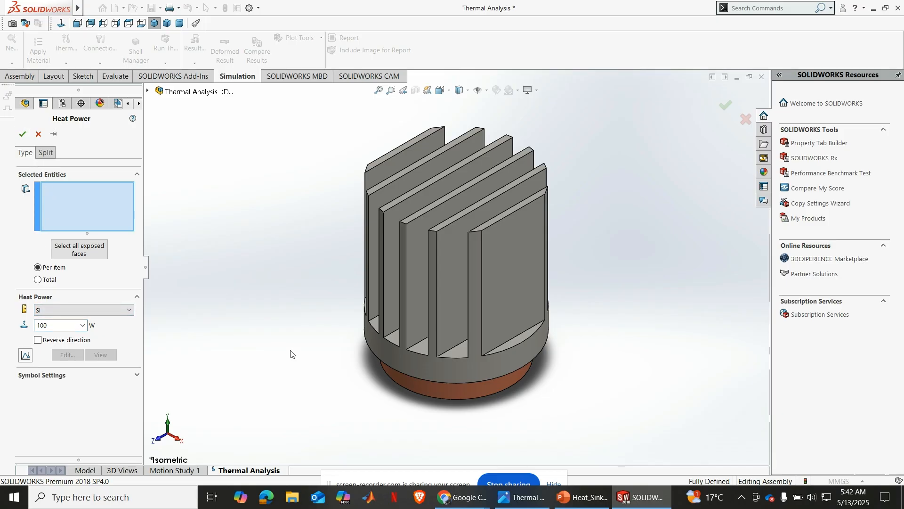
# Apply the heat power to the bottom face of the copper base, check it against the problem statement, and accept the load
pyautogui.moveTo(293, 353); pyautogui.dragTo(434, 327, button='middle')
pyautogui.click(445, 350)
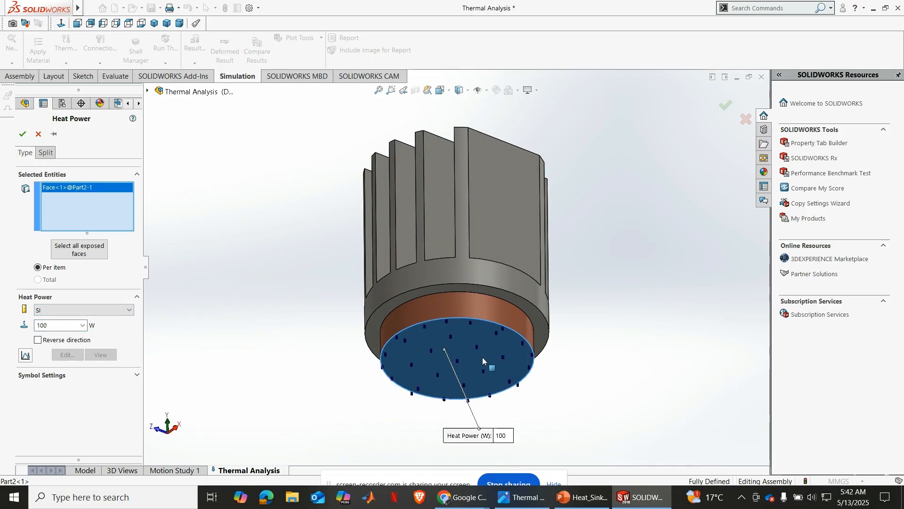
pyautogui.moveTo(482, 357); pyautogui.dragTo(518, 392, button='middle')
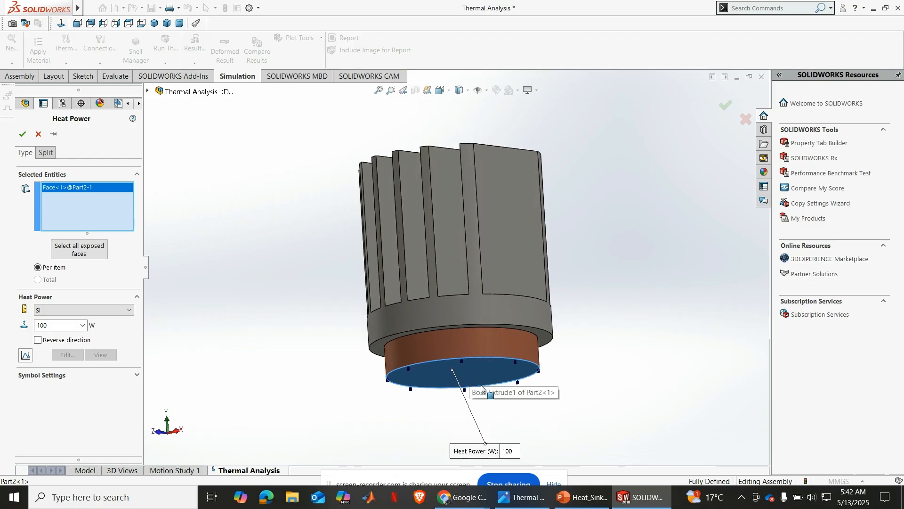
pyautogui.moveTo(579, 376); pyautogui.dragTo(571, 398, button='middle')
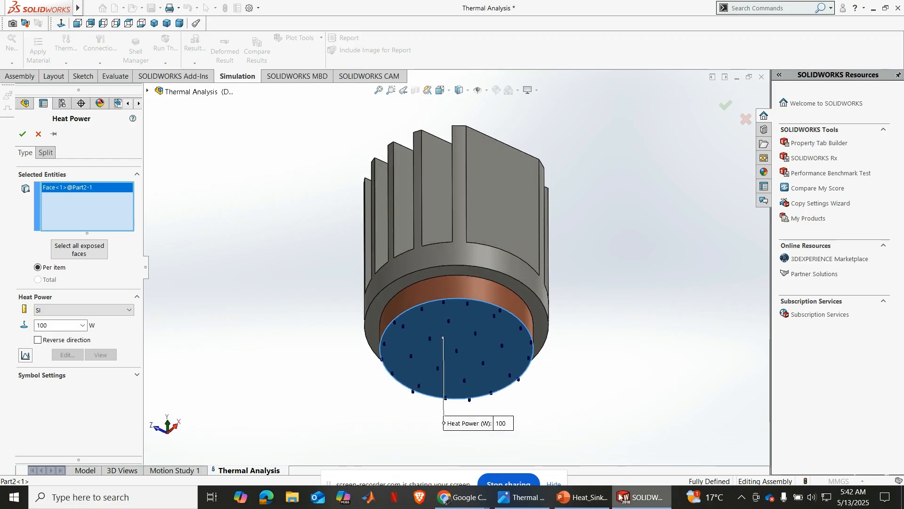
pyautogui.click(535, 498)
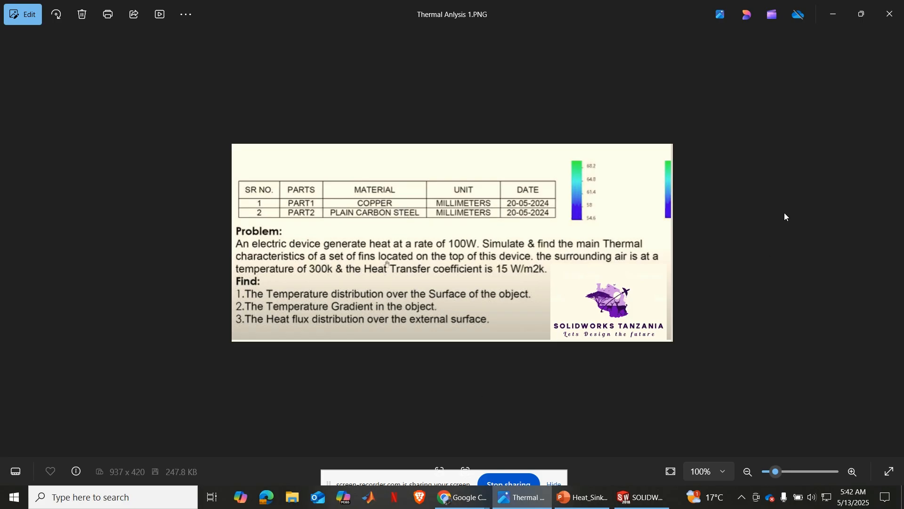
pyautogui.click(643, 496)
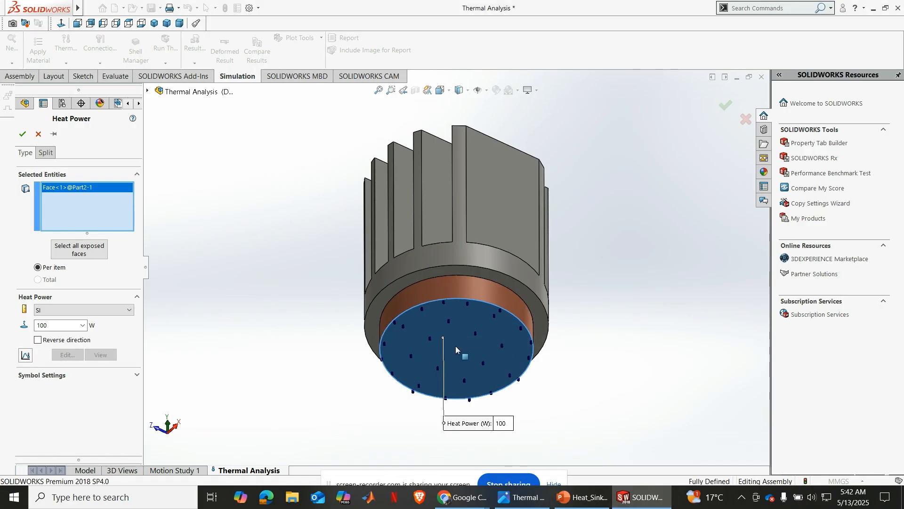
pyautogui.click(22, 134)
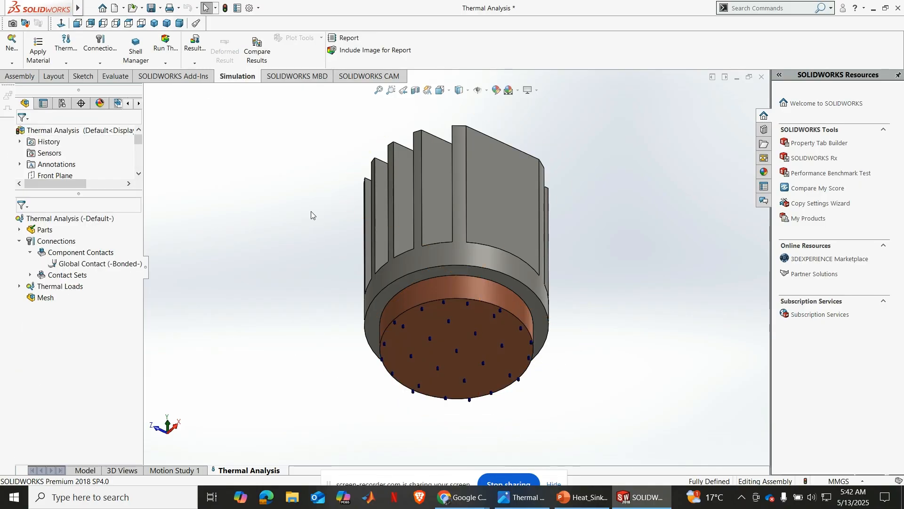
# Start a Convection thermal load and set its convection coefficient to 15 W/(m^2.K), as given in the problem statement image
pyautogui.moveTo(311, 211); pyautogui.dragTo(324, 323, button='middle')
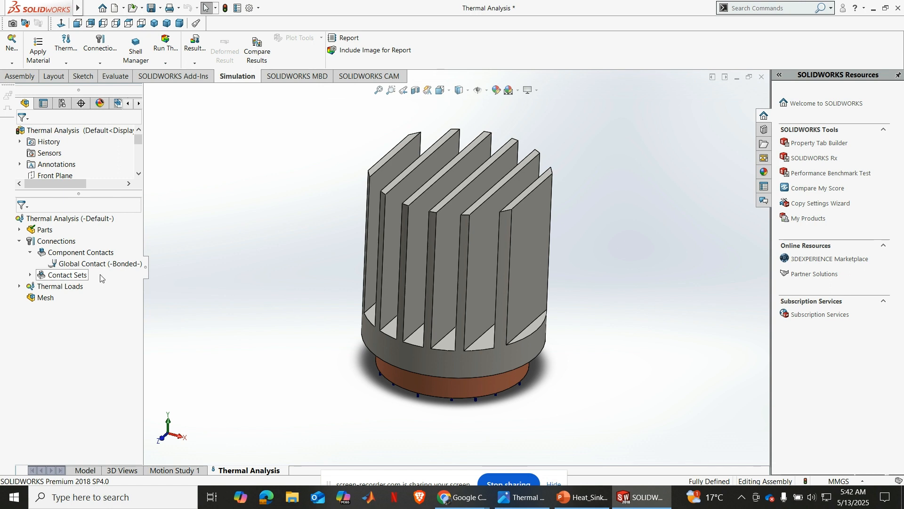
pyautogui.rightClick(49, 287)
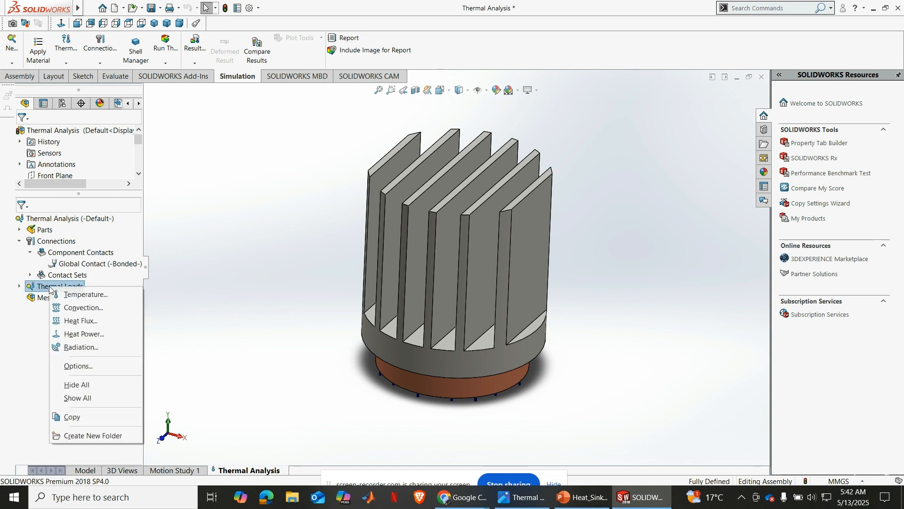
pyautogui.click(76, 308)
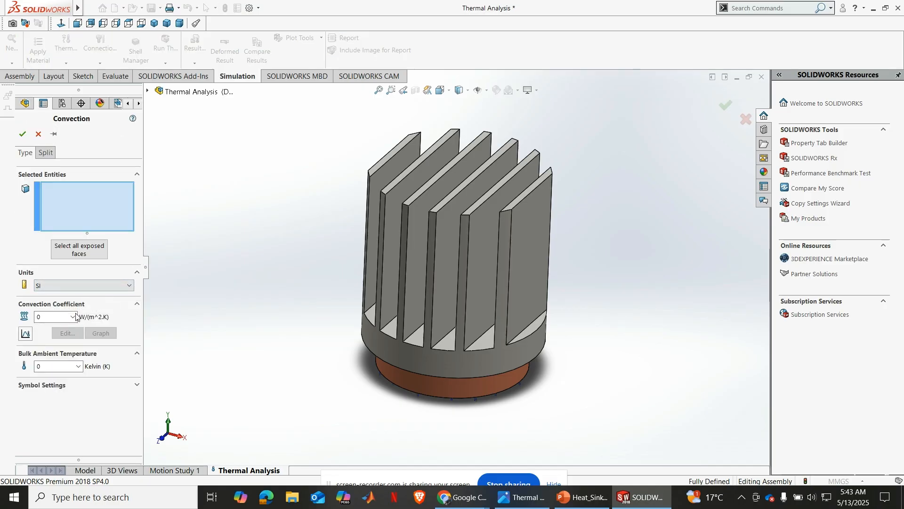
pyautogui.click(49, 315)
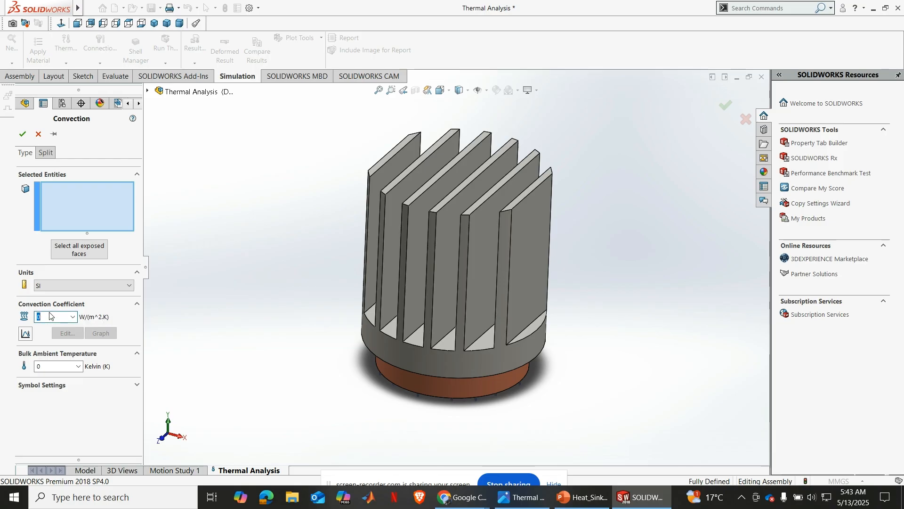
pyautogui.moveTo(636, 503)
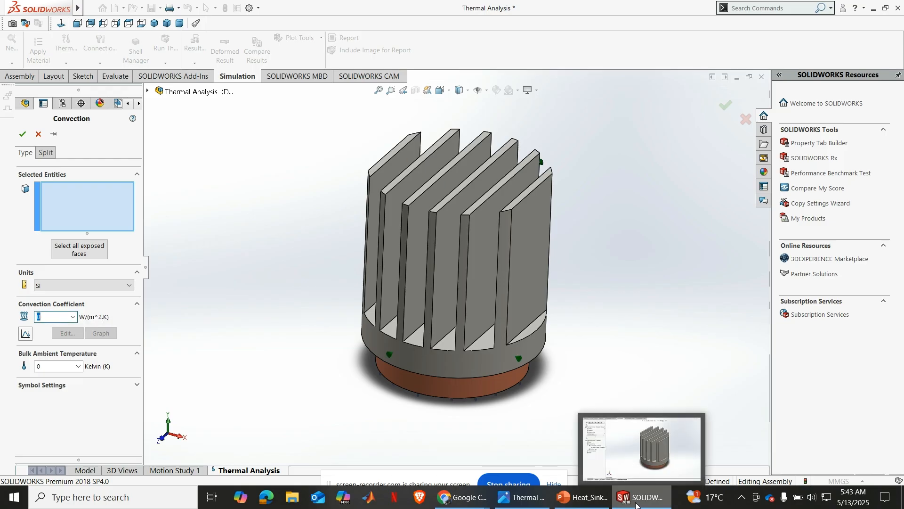
pyautogui.moveTo(534, 504)
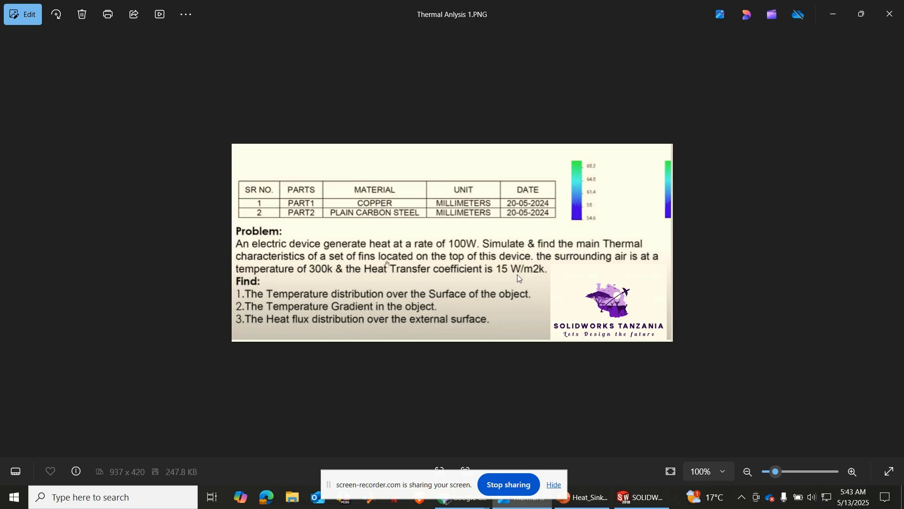
pyautogui.click(633, 500)
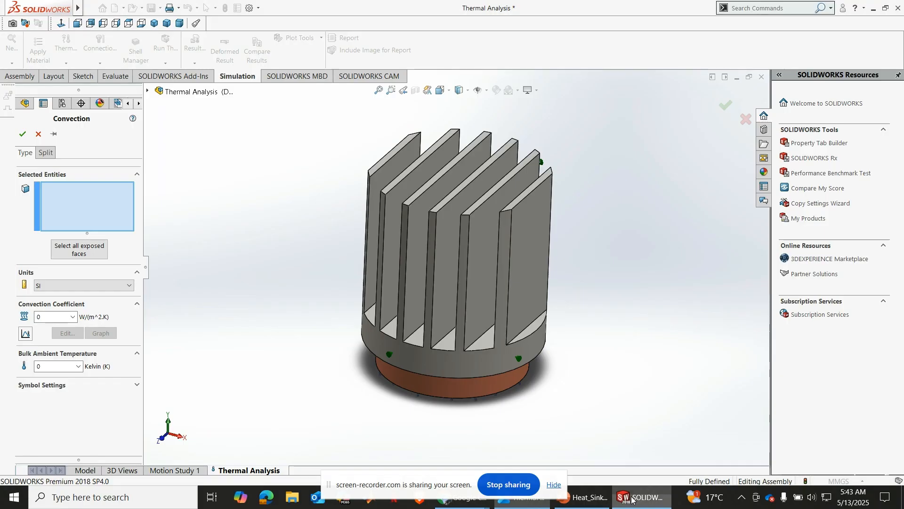
pyautogui.doubleClick(60, 316)
pyautogui.write('15')
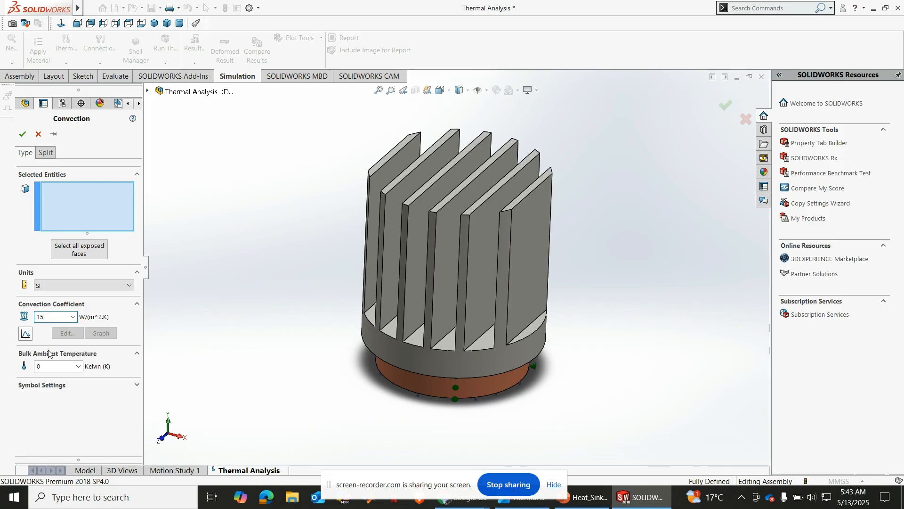
# Set the bulk ambient temperature to 300 K, apply the convection to all exposed faces, and accept the load
pyautogui.doubleClick(50, 366)
pyautogui.click(75, 253)
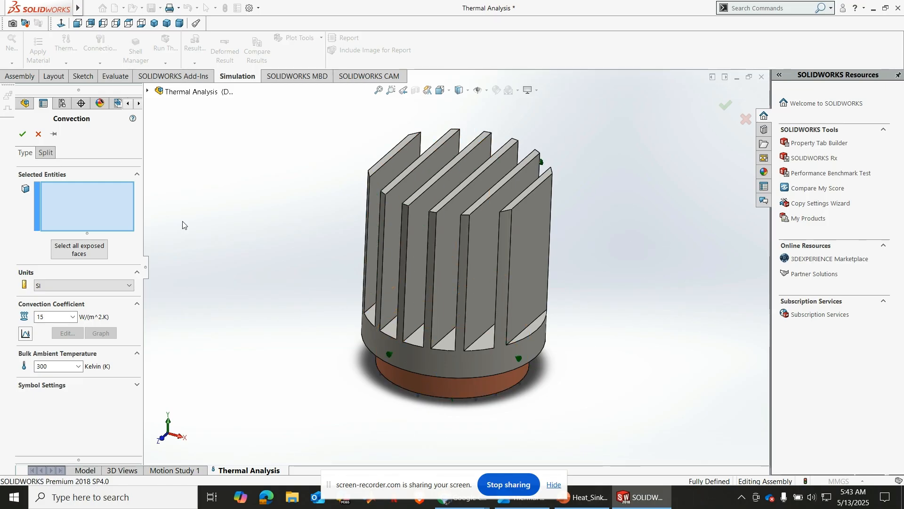
pyautogui.click(77, 255)
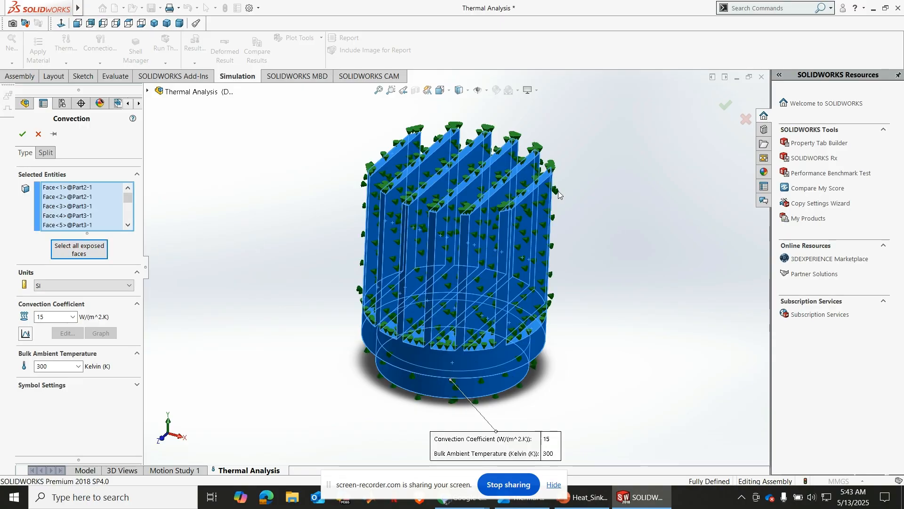
pyautogui.click(22, 134)
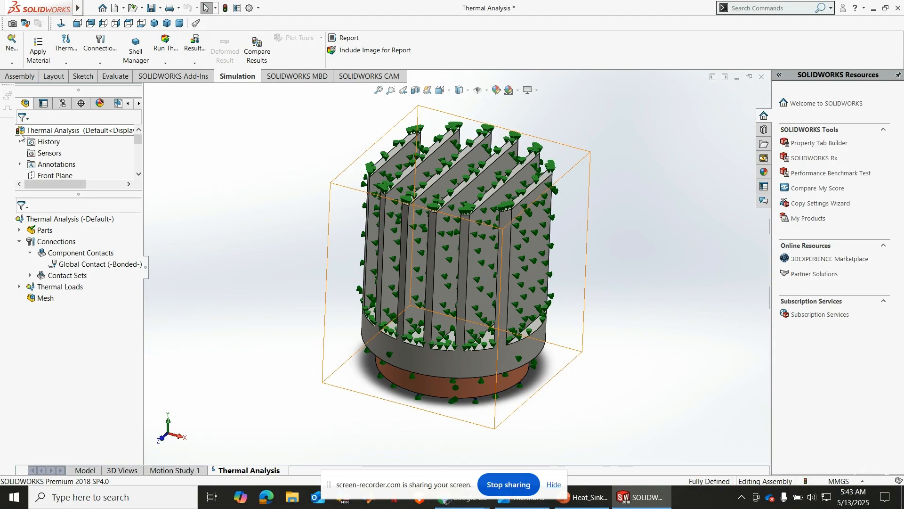
# Run the thermal study of the heat sink assembly
pyautogui.click(378, 90)
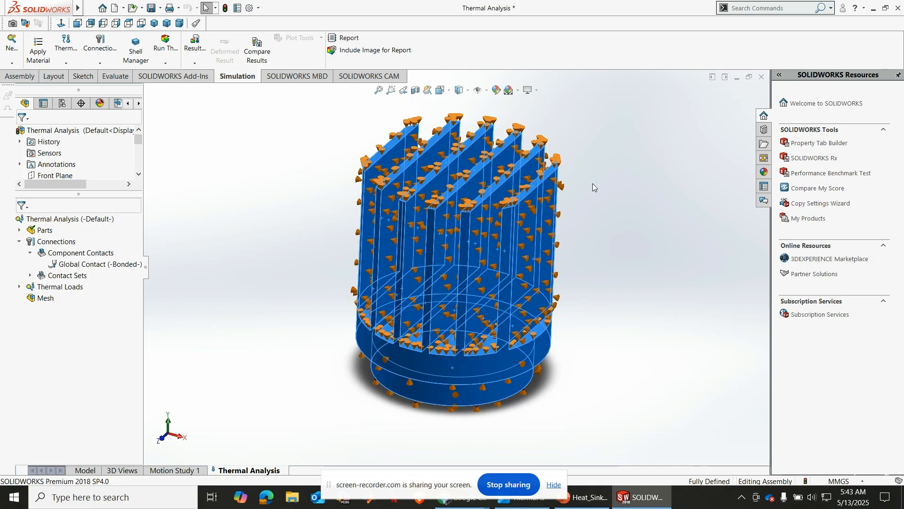
pyautogui.click(674, 243)
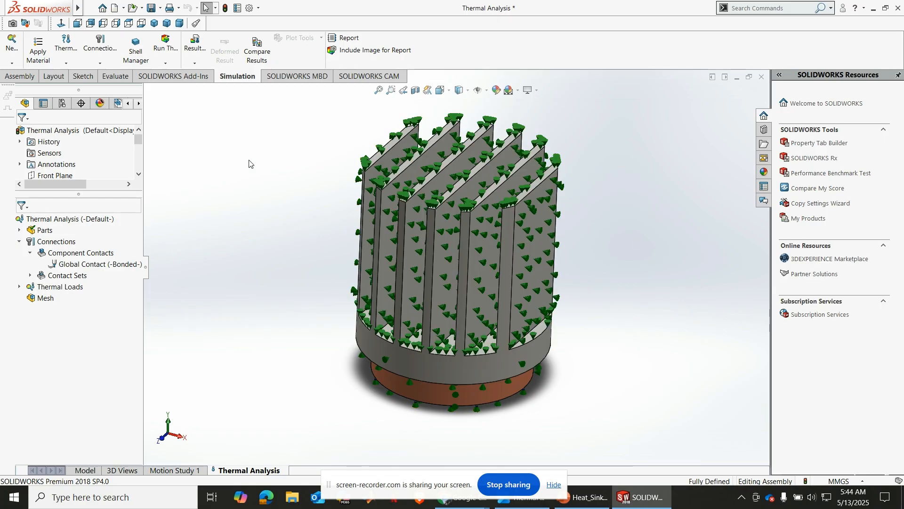
pyautogui.click(170, 64)
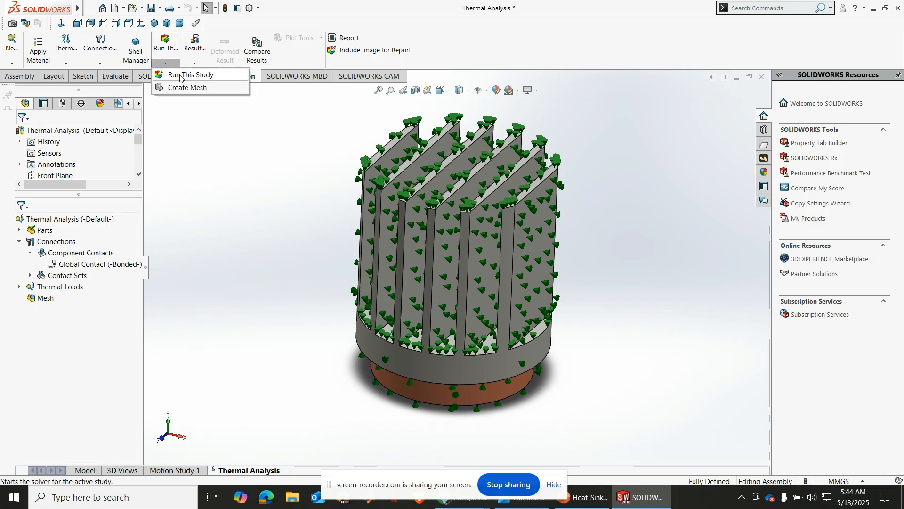
pyautogui.click(184, 75)
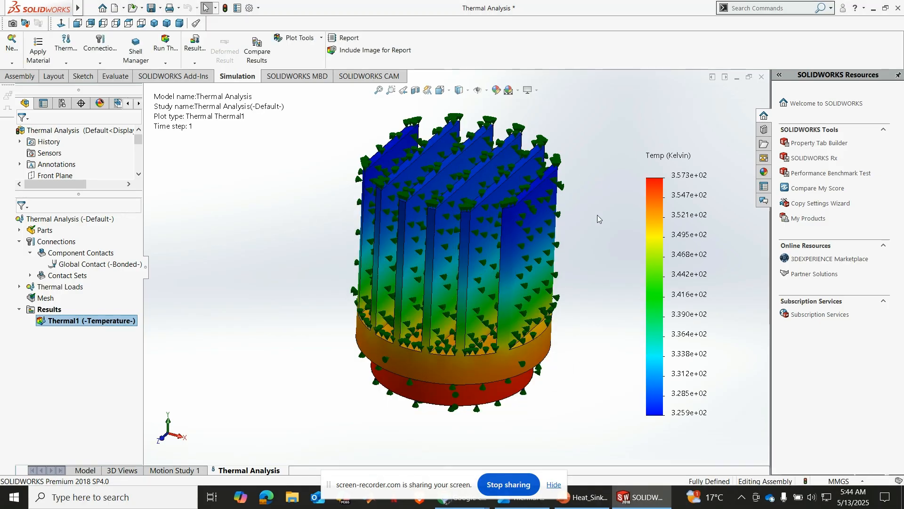
# Hide the symbols of the Heat Power-1 and Convection-1 thermal loads so the temperature plot is unobstructed
pyautogui.scroll(-2, 599, 226)
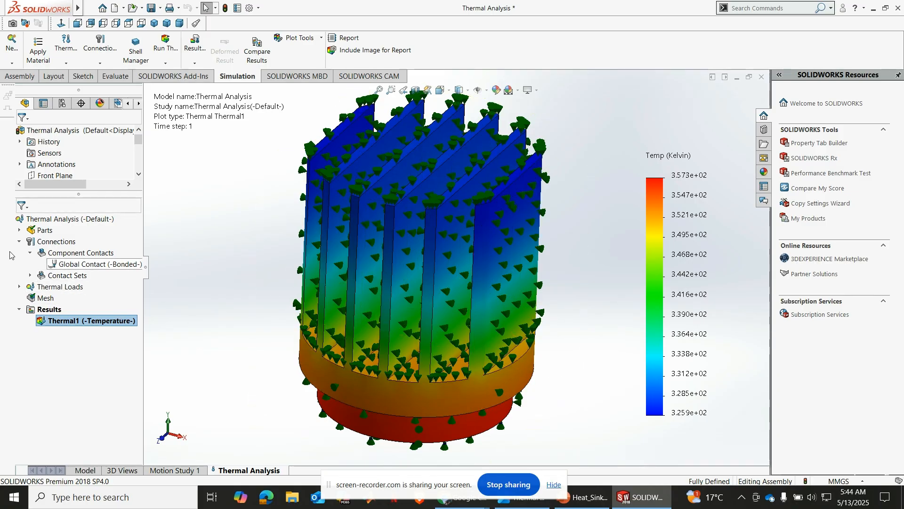
pyautogui.click(20, 286)
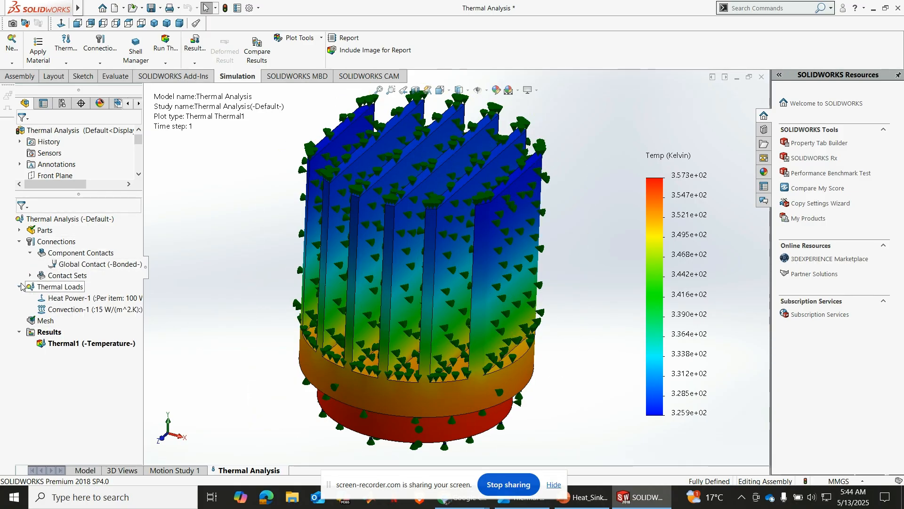
pyautogui.rightClick(75, 302)
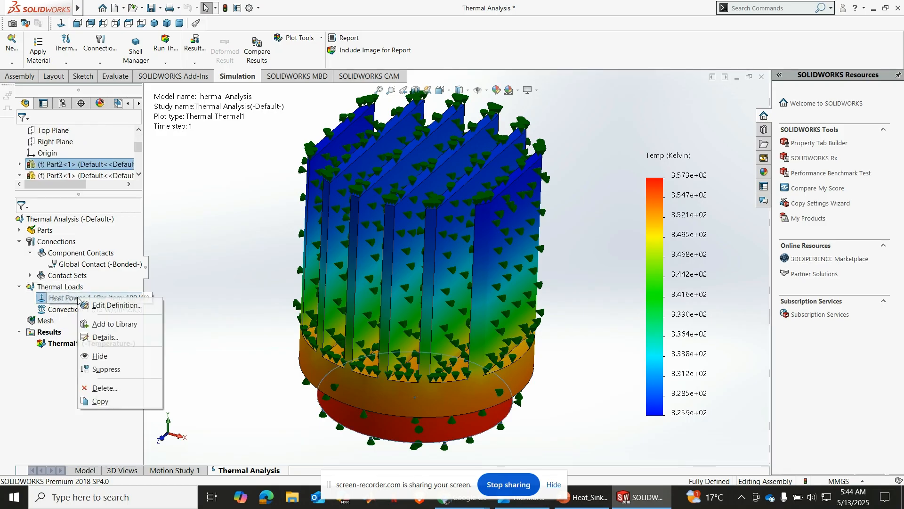
pyautogui.click(106, 358)
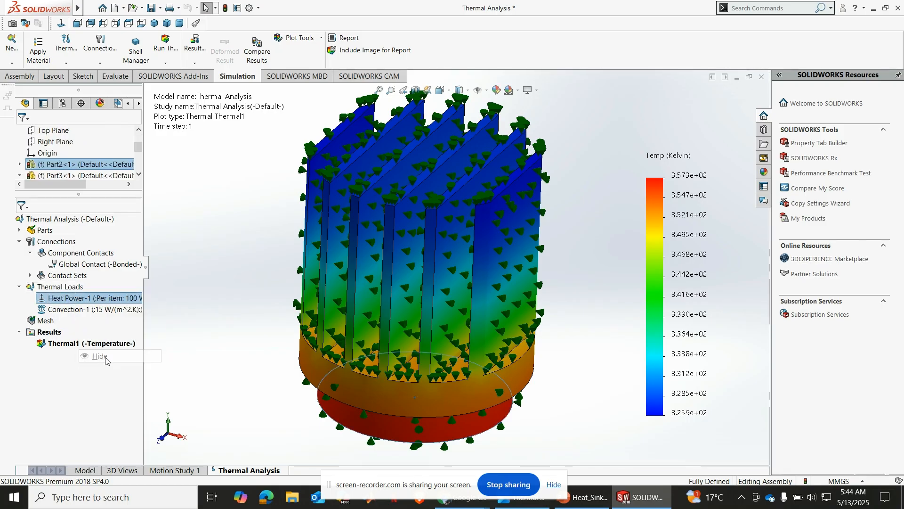
pyautogui.rightClick(79, 312)
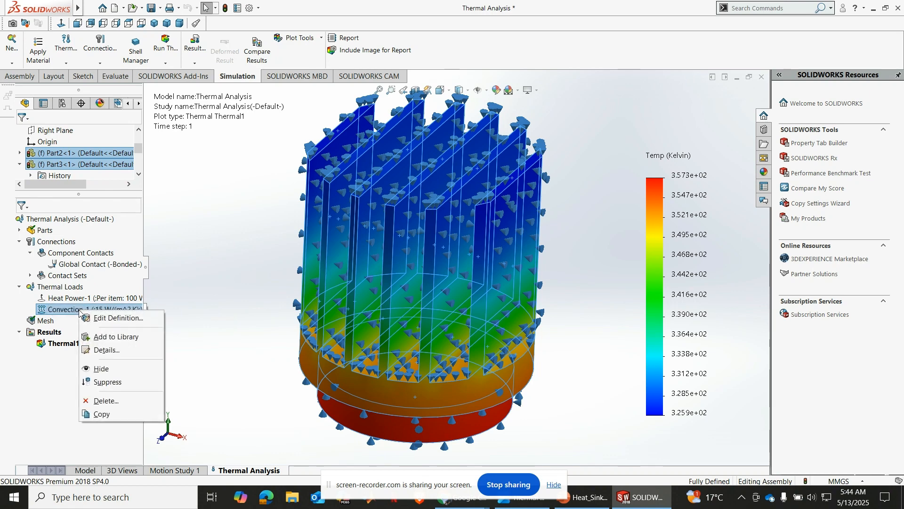
pyautogui.click(114, 372)
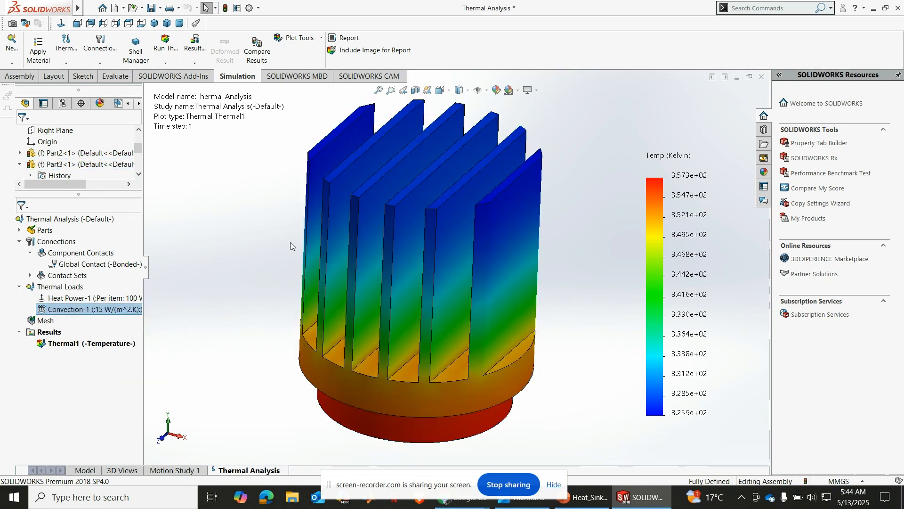
pyautogui.click(378, 90)
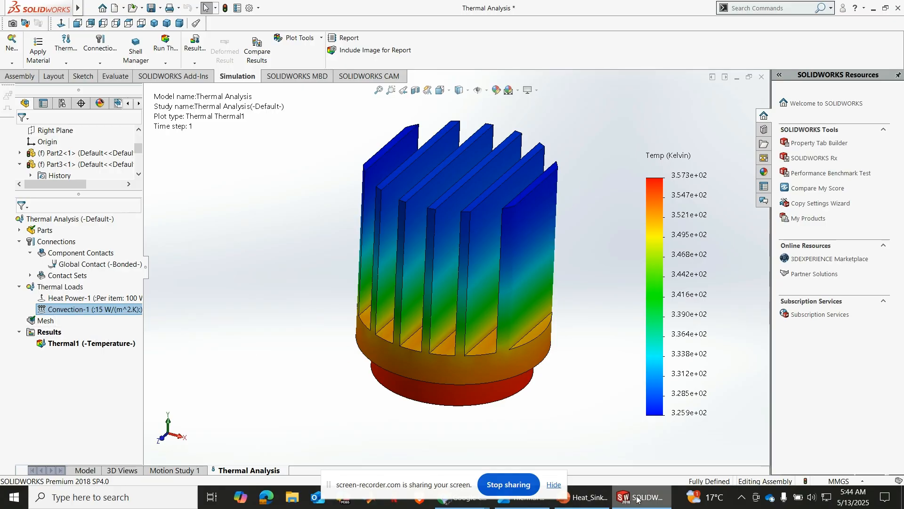
# Check the required results in the problem statement image and add a thermal plot of GRADN: Resultant Temp Gradient in K/m
pyautogui.moveTo(636, 499)
pyautogui.click(534, 500)
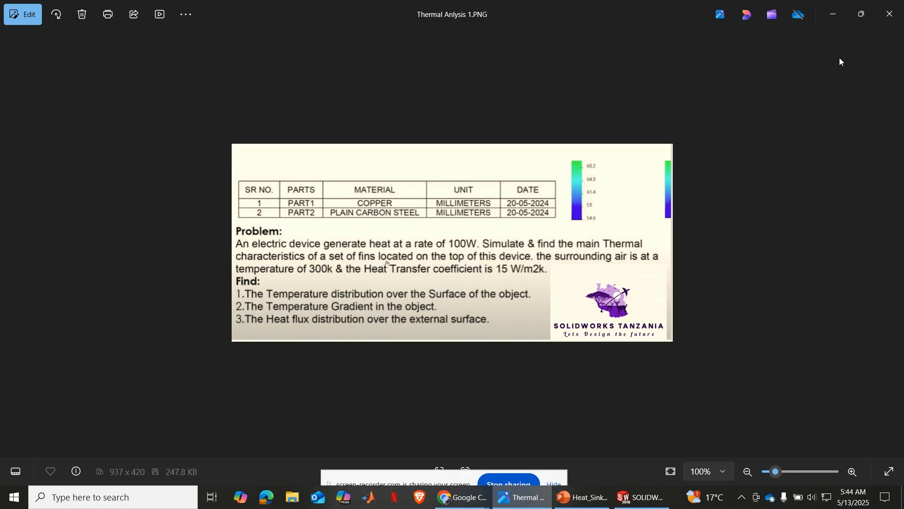
pyautogui.click(640, 498)
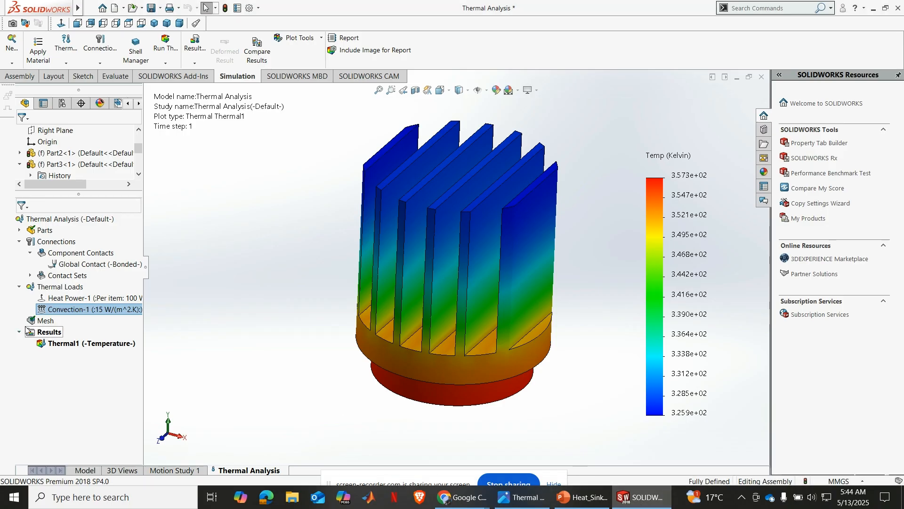
pyautogui.click(104, 345)
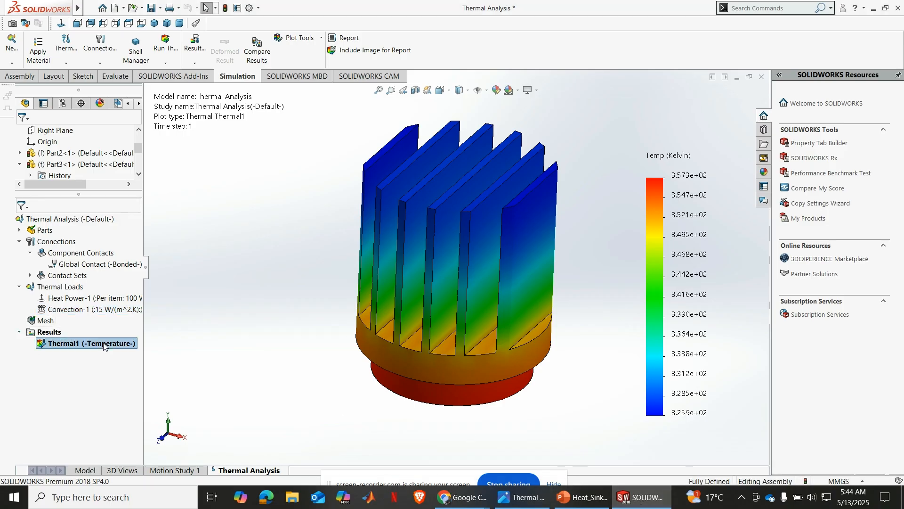
pyautogui.rightClick(55, 333)
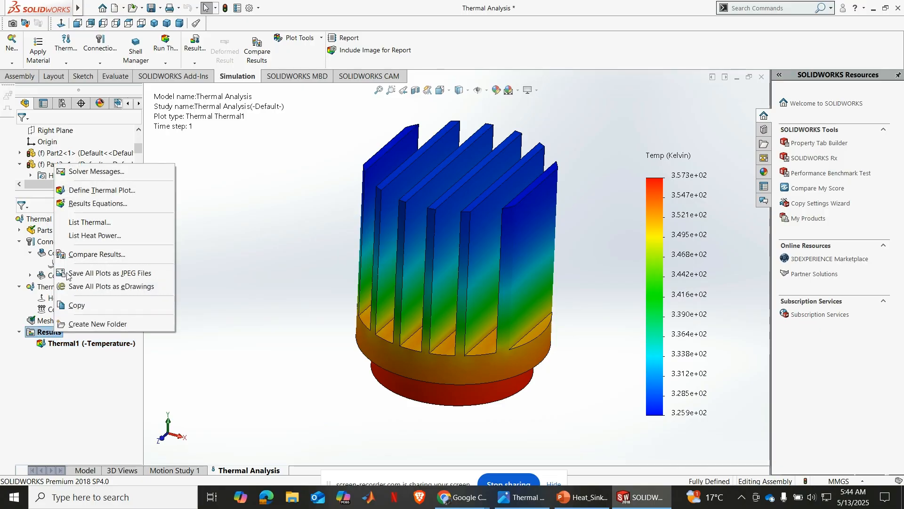
pyautogui.click(96, 190)
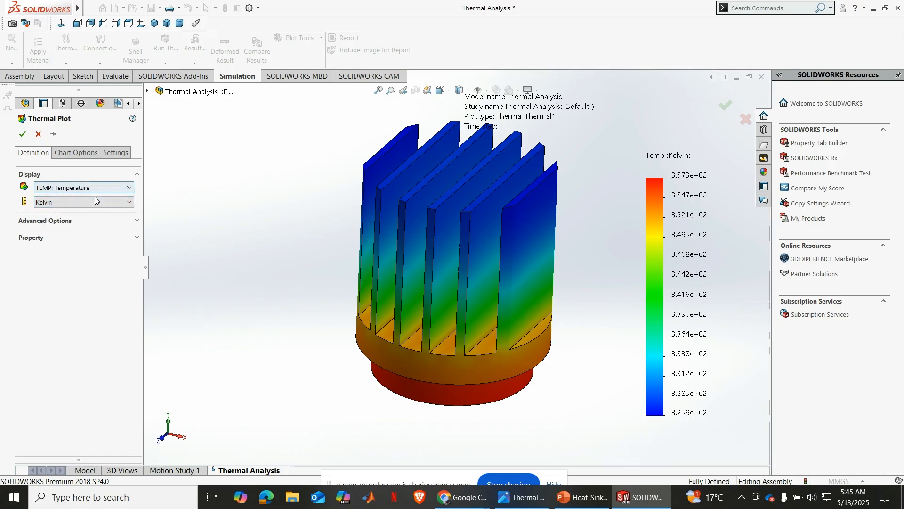
pyautogui.click(121, 188)
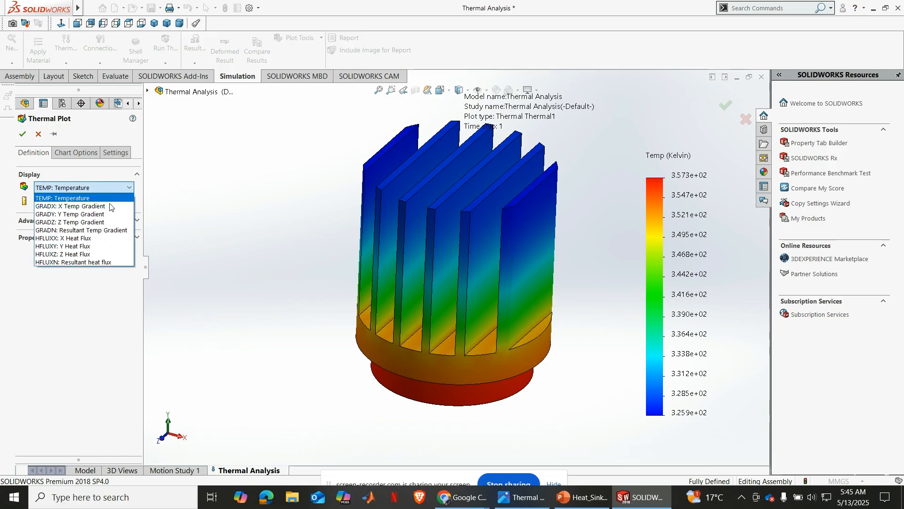
pyautogui.click(91, 230)
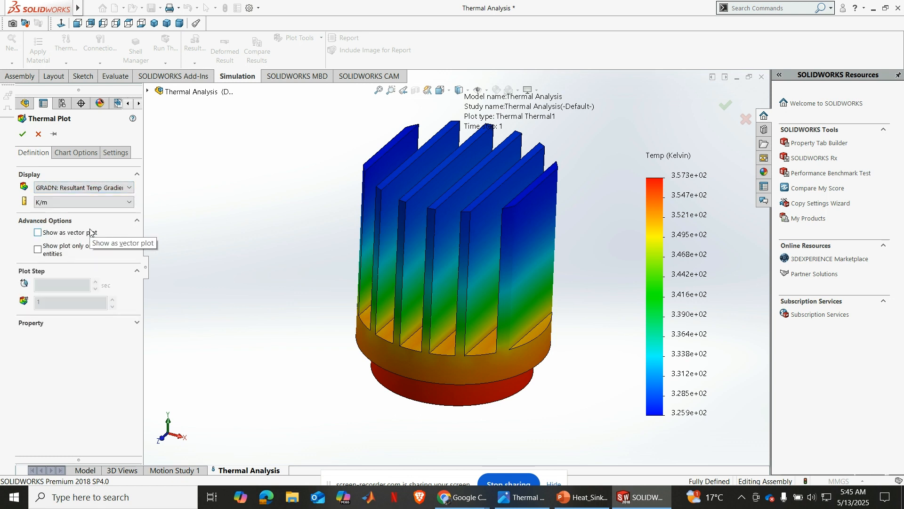
pyautogui.click(109, 188)
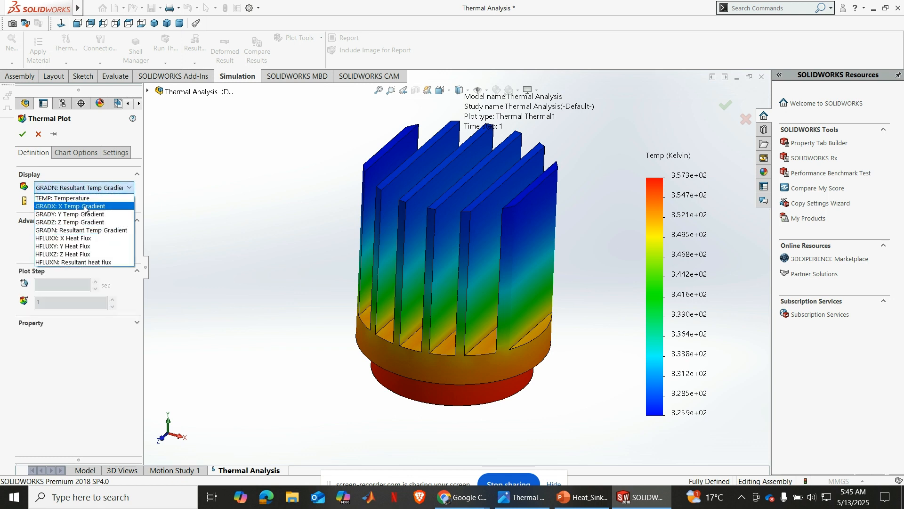
pyautogui.click(85, 231)
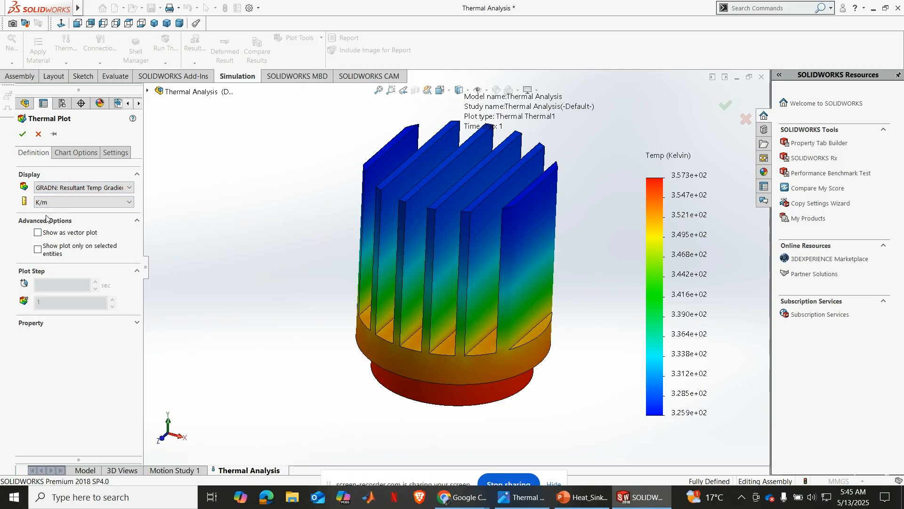
pyautogui.click(23, 133)
# Add another thermal plot to the results showing HFLUXN: Resultant heat flux in W/m^2
pyautogui.rightClick(52, 312)
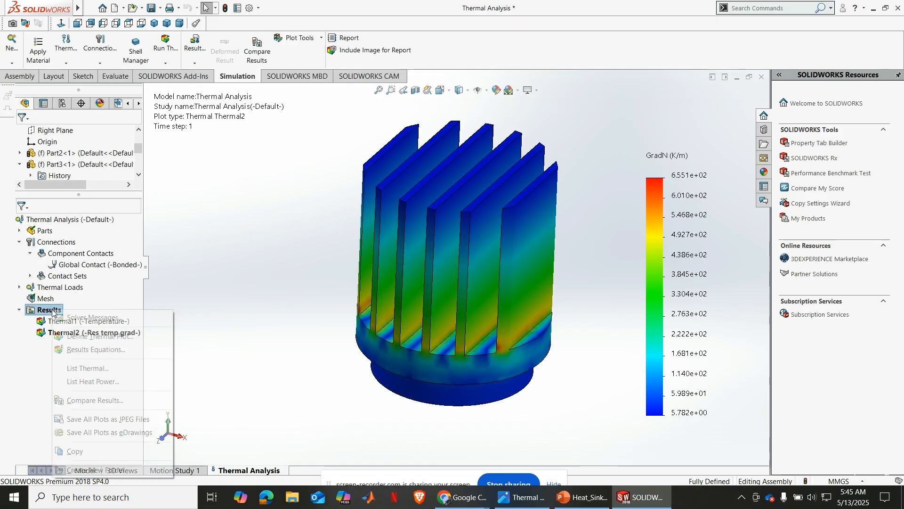
pyautogui.click(91, 336)
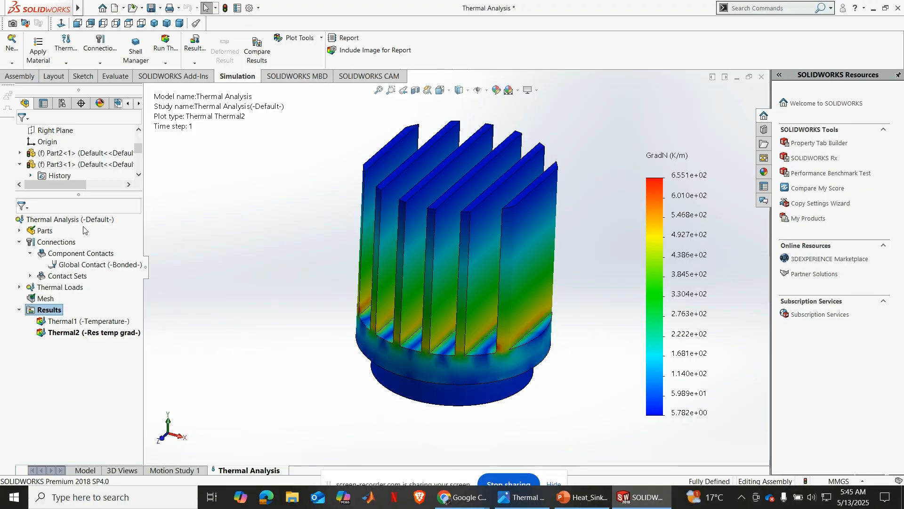
pyautogui.click(61, 187)
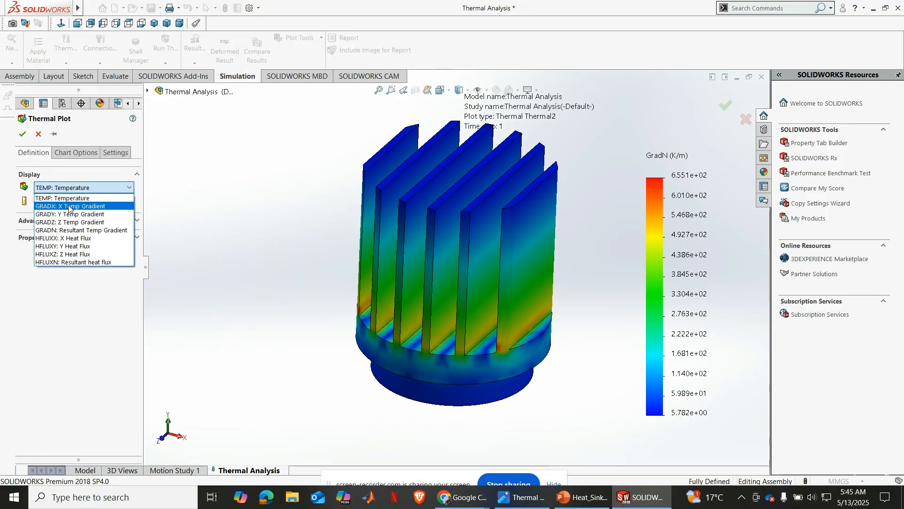
pyautogui.click(85, 263)
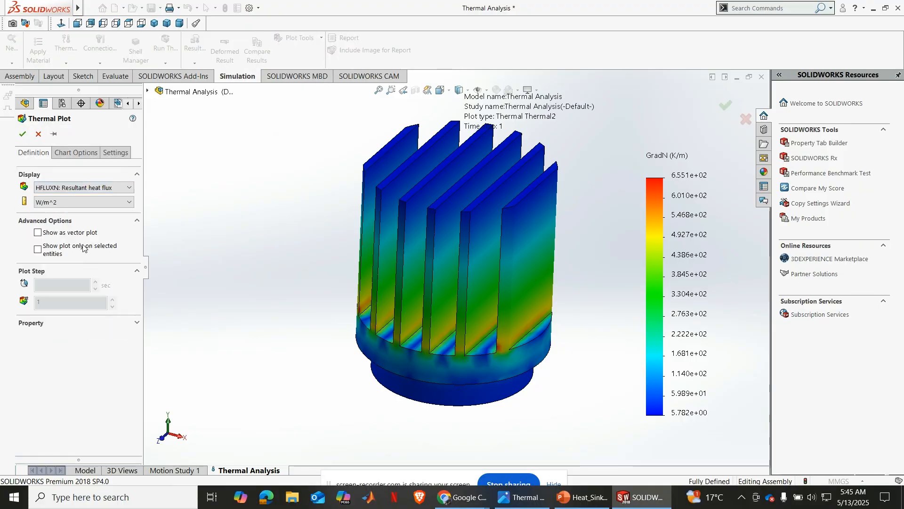
pyautogui.click(23, 134)
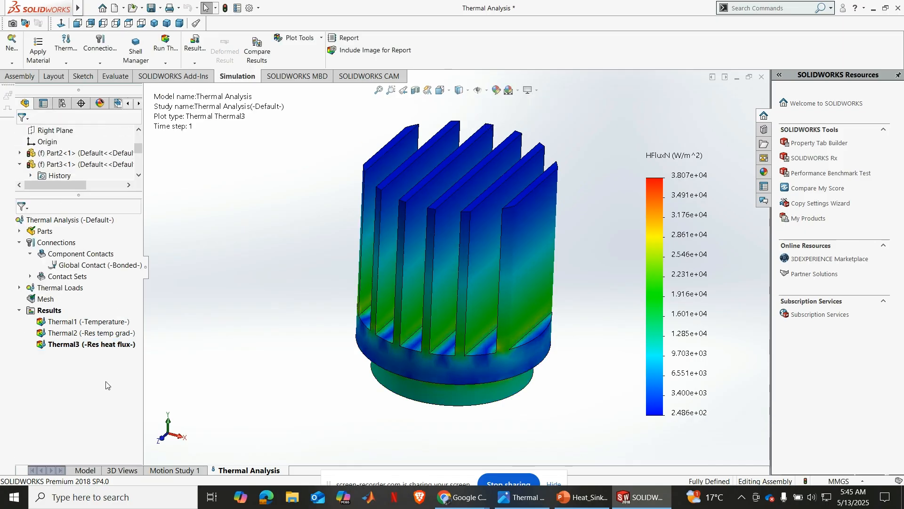
# Show the Thermal1 temperature plot and examine the temperature distribution over the fins and base from different angles
pyautogui.rightClick(80, 323)
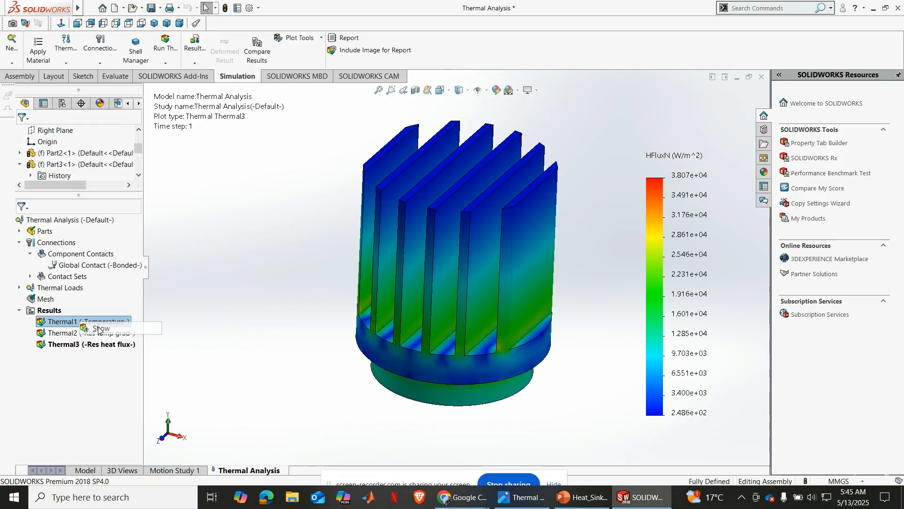
pyautogui.click(88, 327)
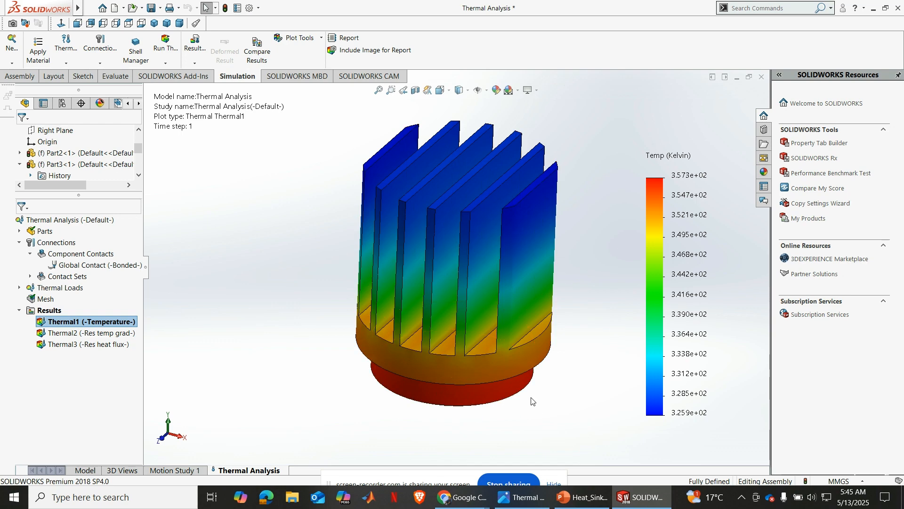
pyautogui.moveTo(533, 400); pyautogui.dragTo(518, 395, button='middle')
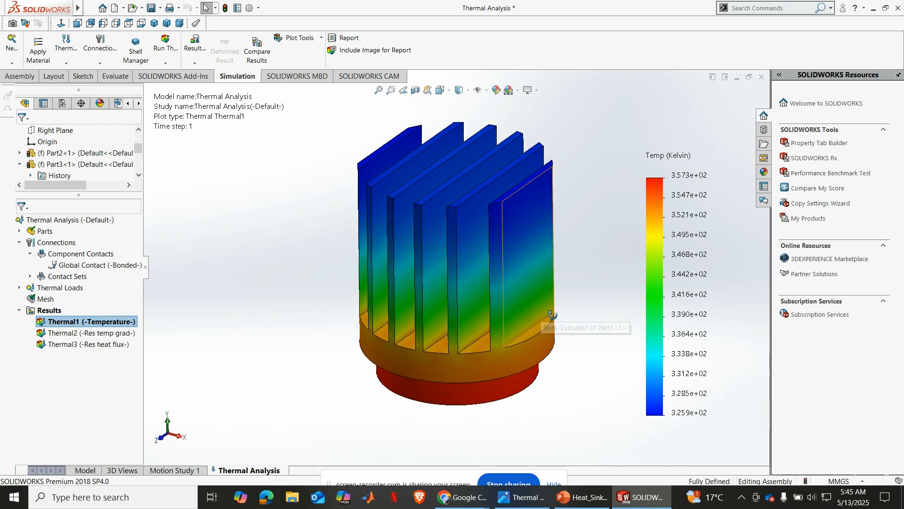
pyautogui.moveTo(514, 296); pyautogui.dragTo(372, 295, button='middle')
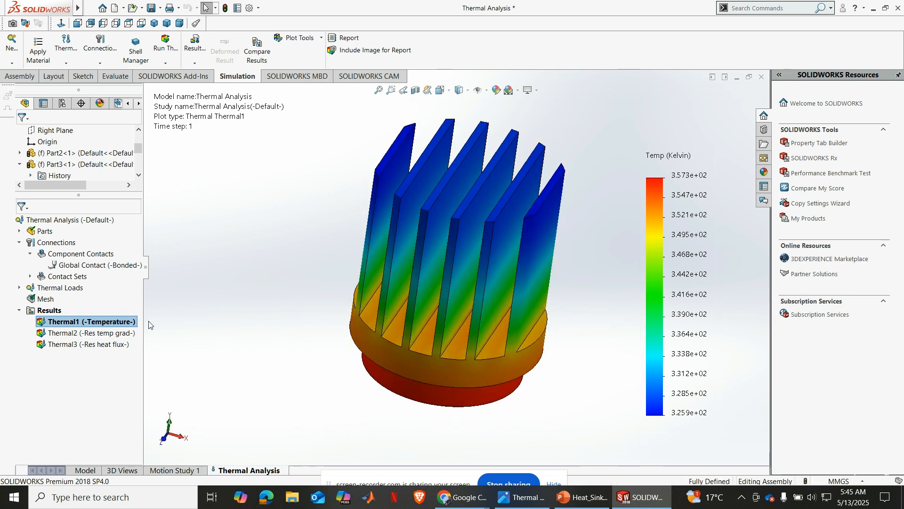
# Set the number format of the Thermal1 temperature plot's legend to general
pyautogui.rightClick(100, 324)
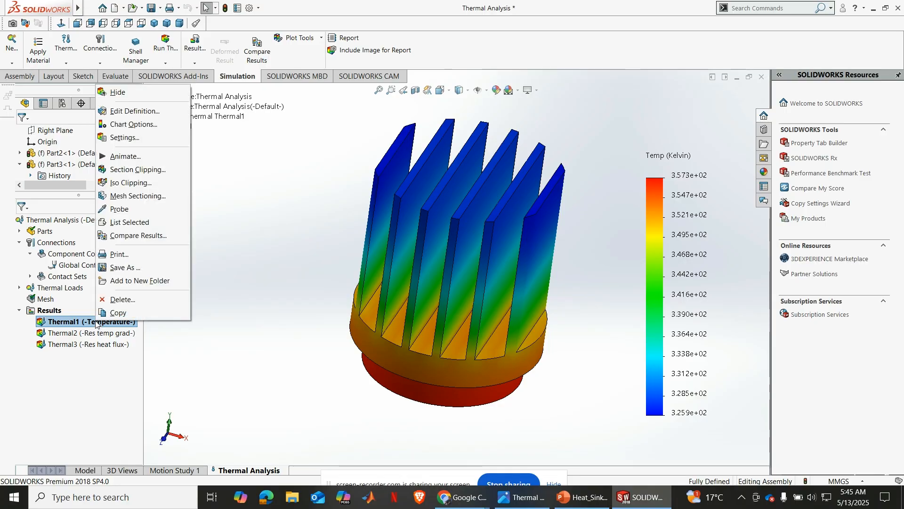
pyautogui.click(130, 124)
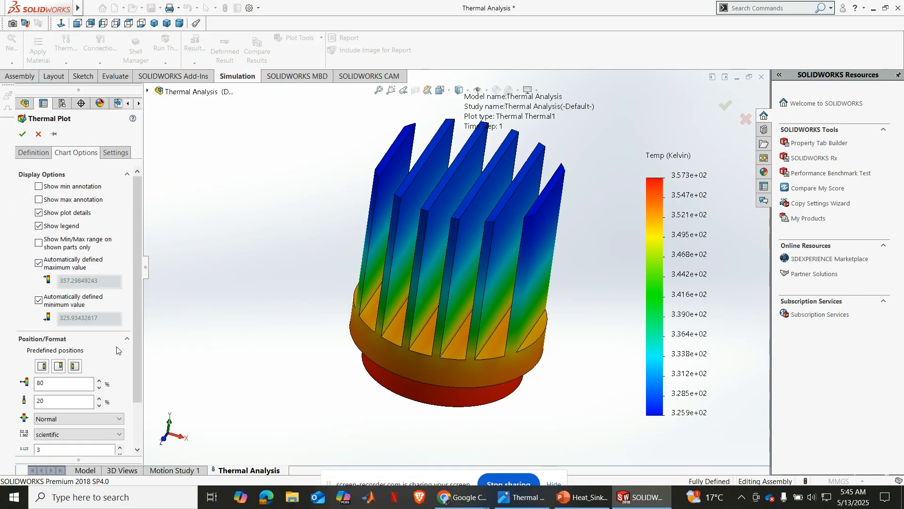
pyautogui.scroll(-2, 136, 315)
pyautogui.click(112, 384)
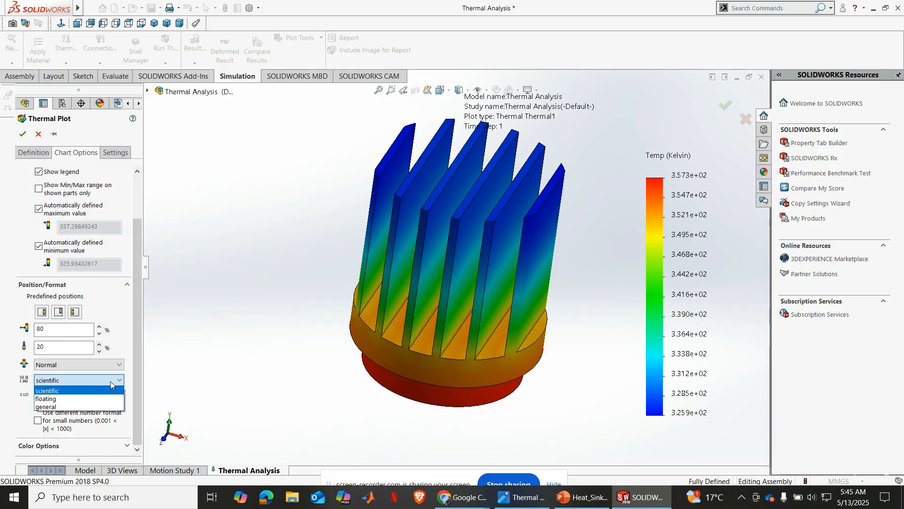
pyautogui.click(52, 406)
pyautogui.scroll(1, 30, 188)
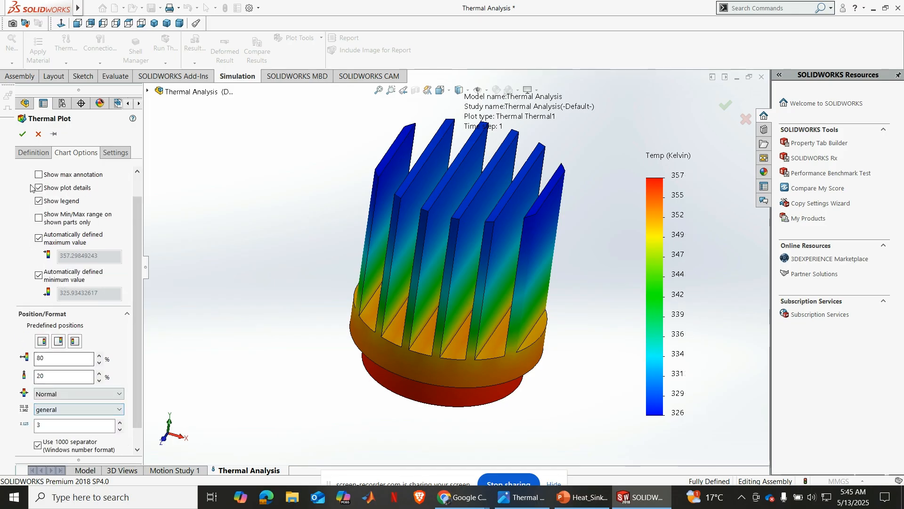
pyautogui.click(22, 134)
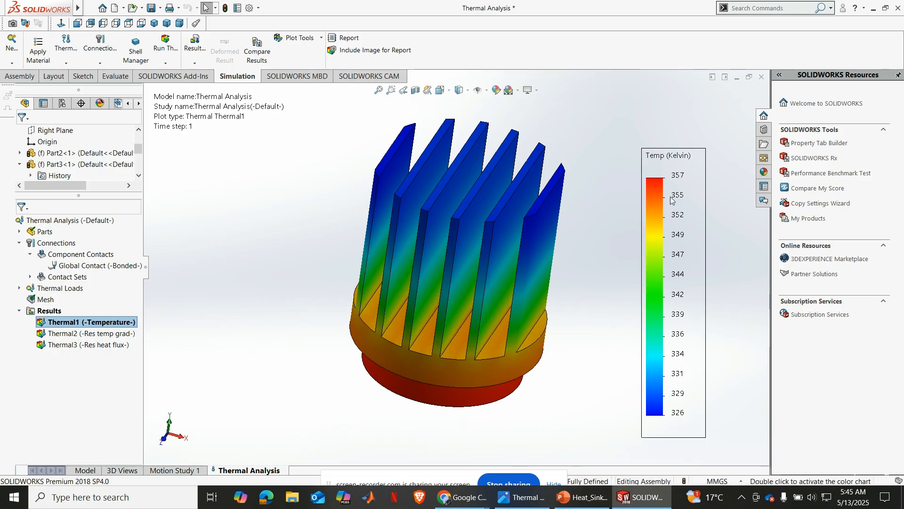
# Change the temperature unit of the Thermal1 plot to Celsius in its definition
pyautogui.rightClick(85, 322)
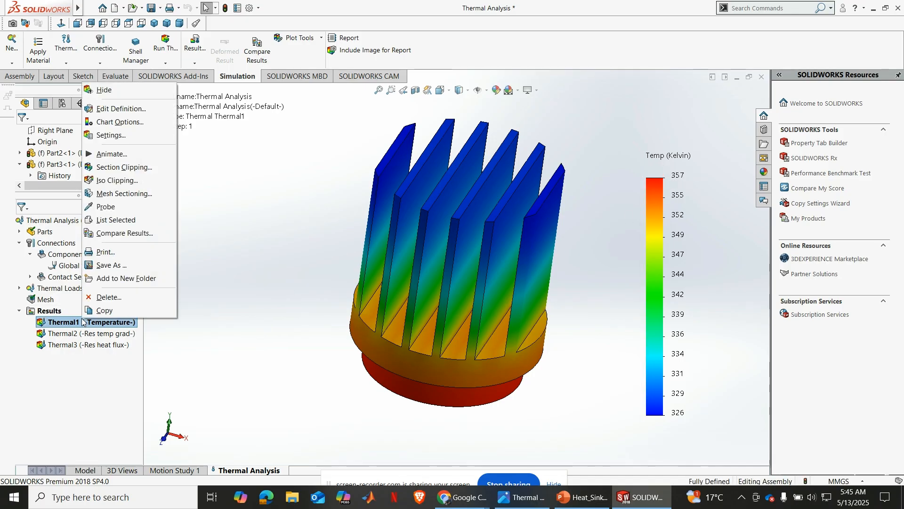
pyautogui.click(114, 124)
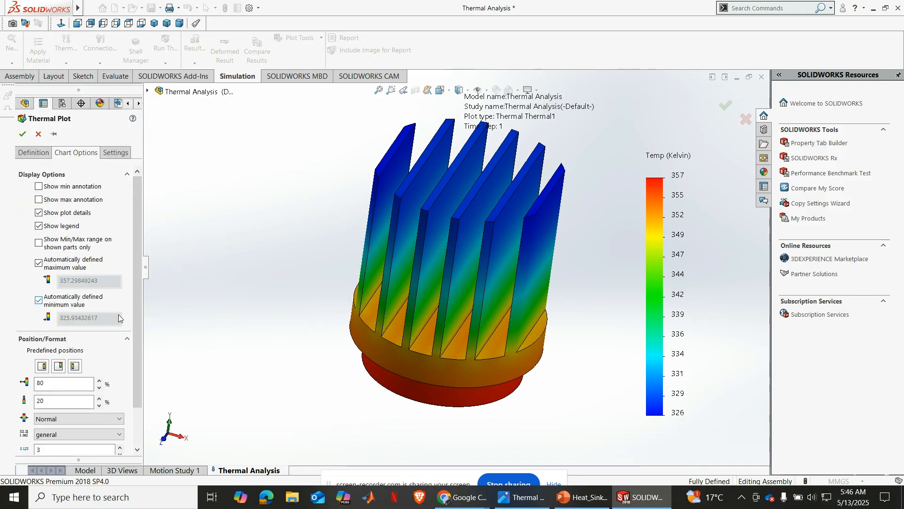
pyautogui.scroll(-2, 129, 354)
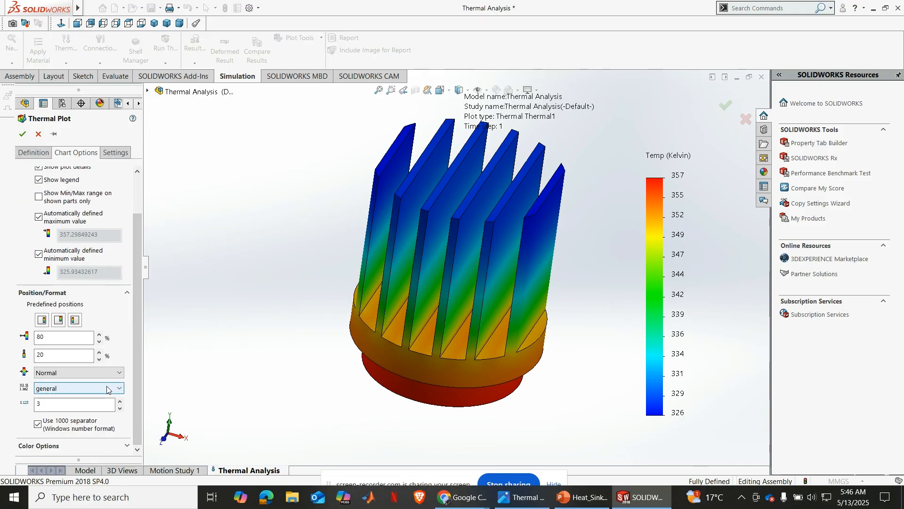
pyautogui.scroll(3, 133, 376)
pyautogui.click(33, 152)
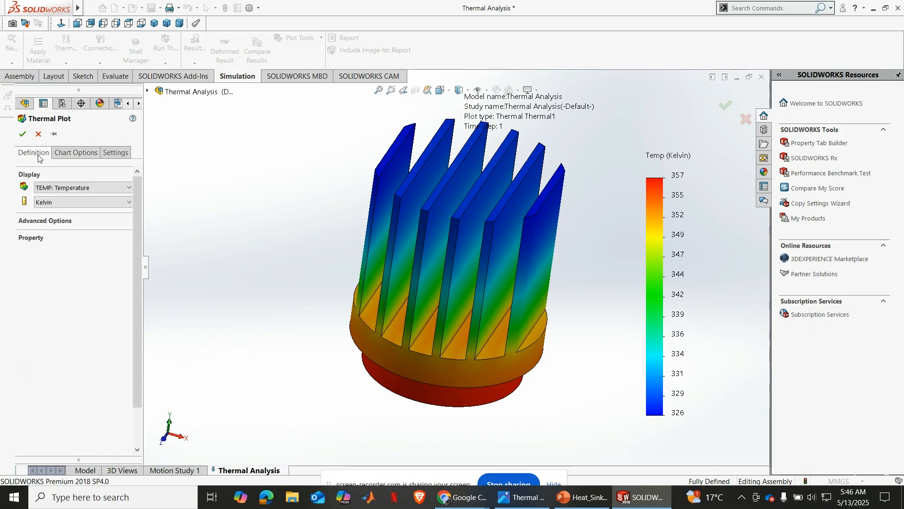
pyautogui.click(113, 204)
pyautogui.click(75, 222)
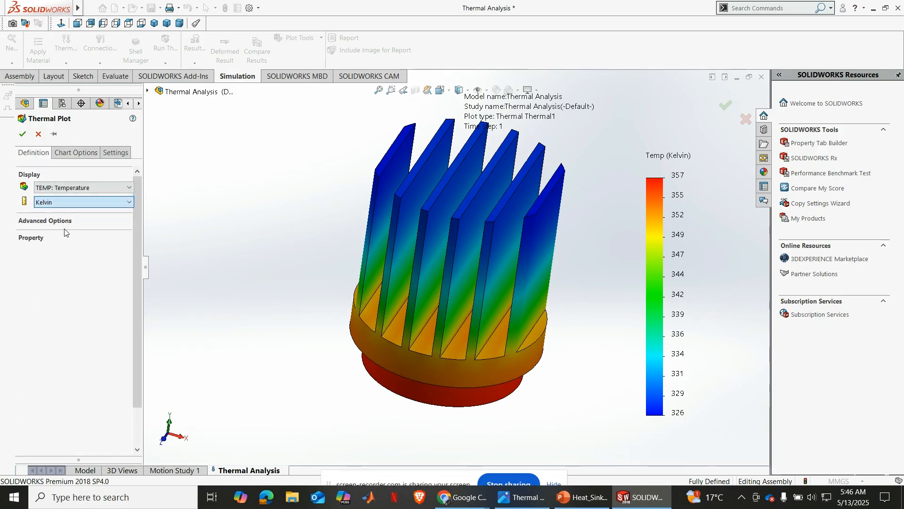
pyautogui.click(22, 134)
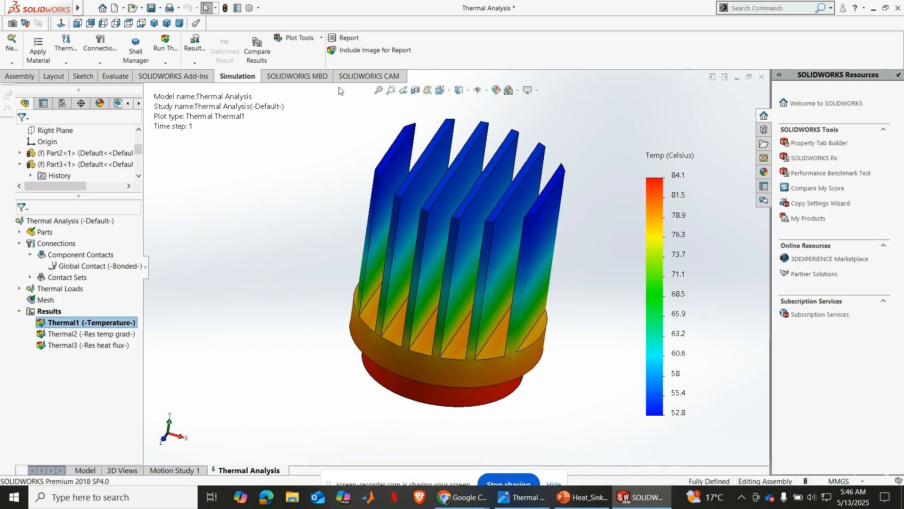
# Examine the Celsius temperature plot in a near-isometric view and show the Thermal2 resultant temperature gradient plot
pyautogui.click(154, 23)
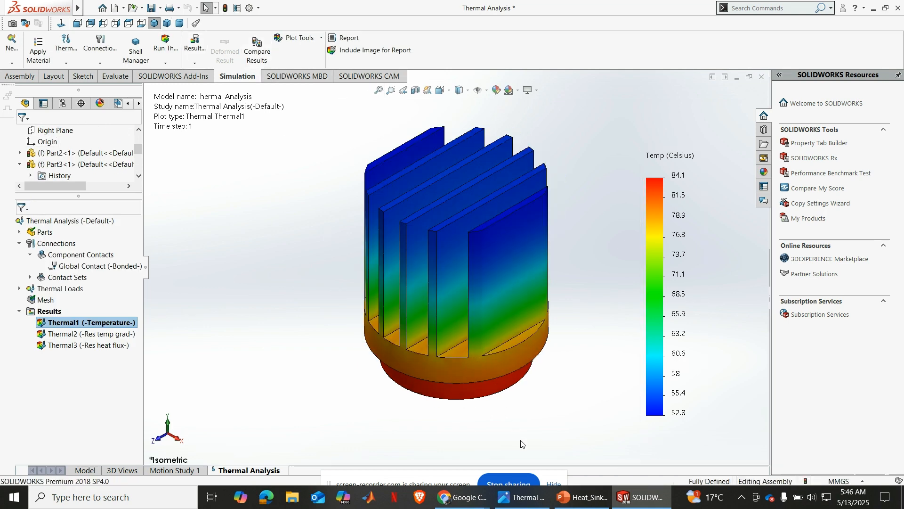
pyautogui.moveTo(483, 370); pyautogui.dragTo(482, 353, button='middle')
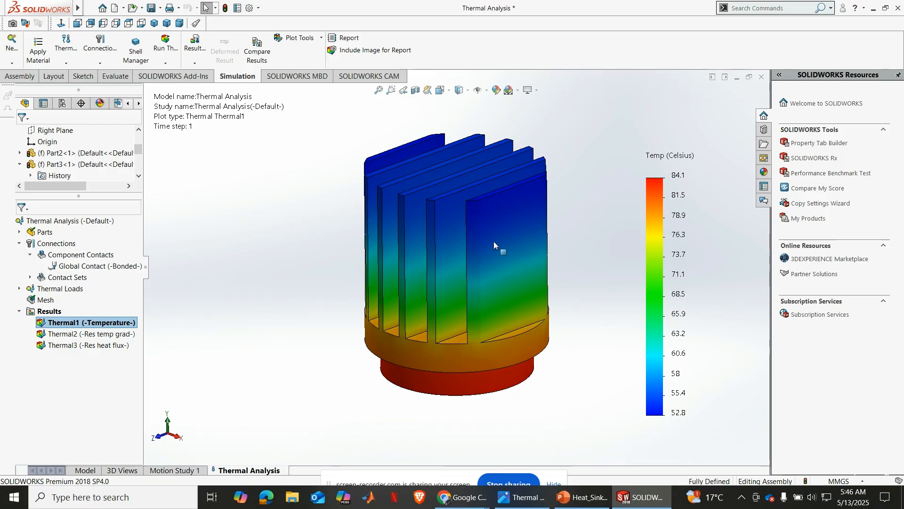
pyautogui.click(379, 90)
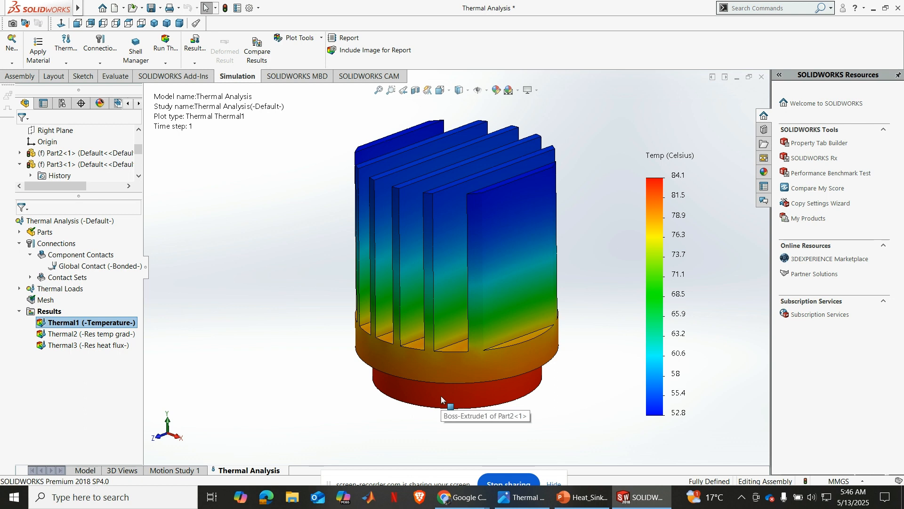
pyautogui.rightClick(69, 334)
pyautogui.click(90, 341)
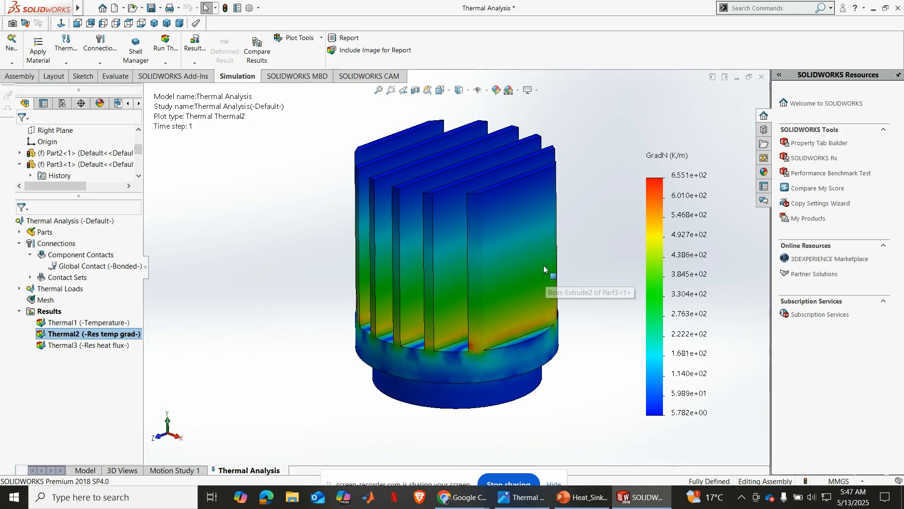
# Show the Thermal2 temperature gradient as a vector plot and inspect the arrow directions along the fins and base
pyautogui.rightClick(58, 337)
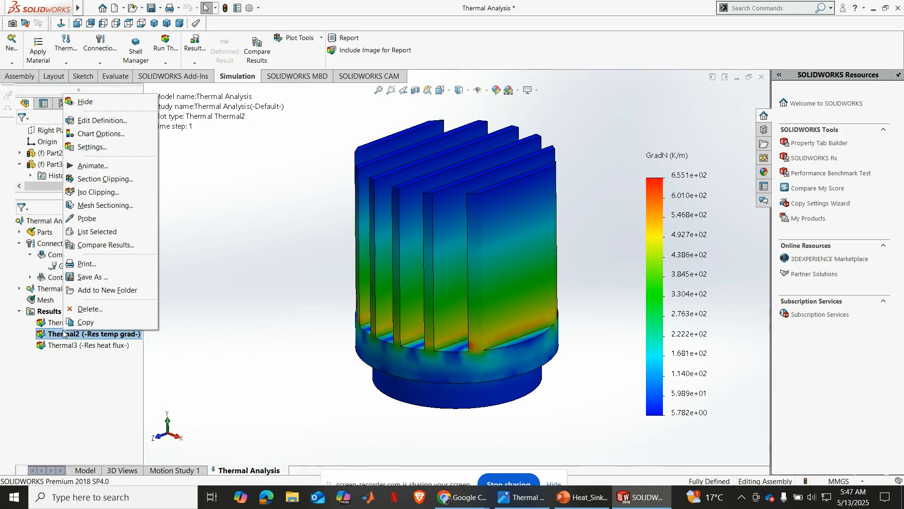
pyautogui.click(97, 134)
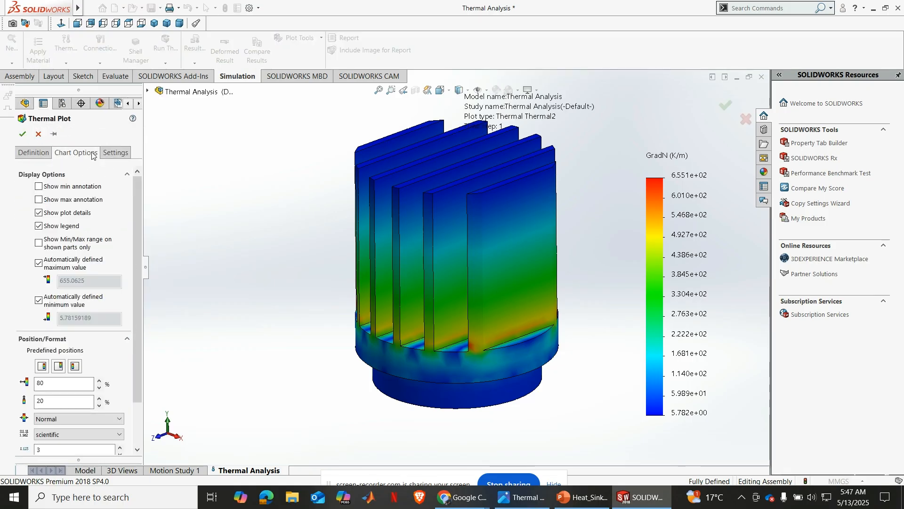
pyautogui.click(39, 154)
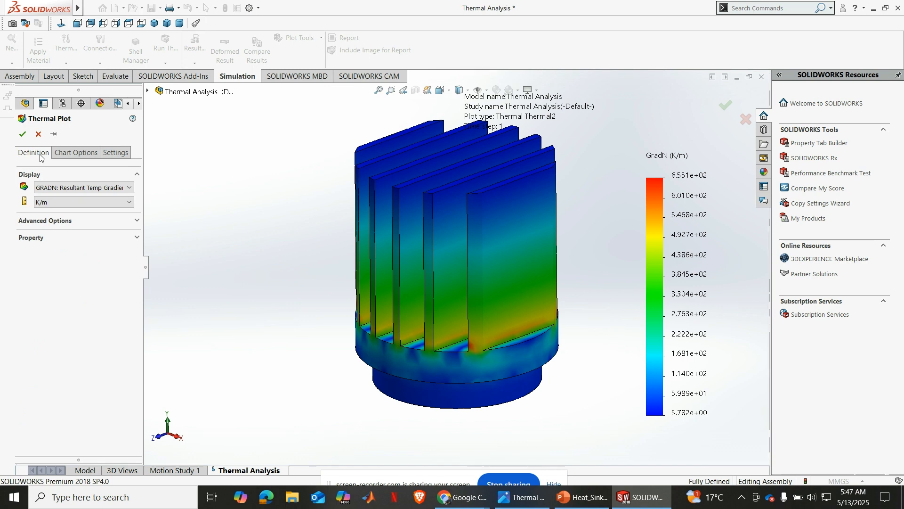
pyautogui.click(98, 222)
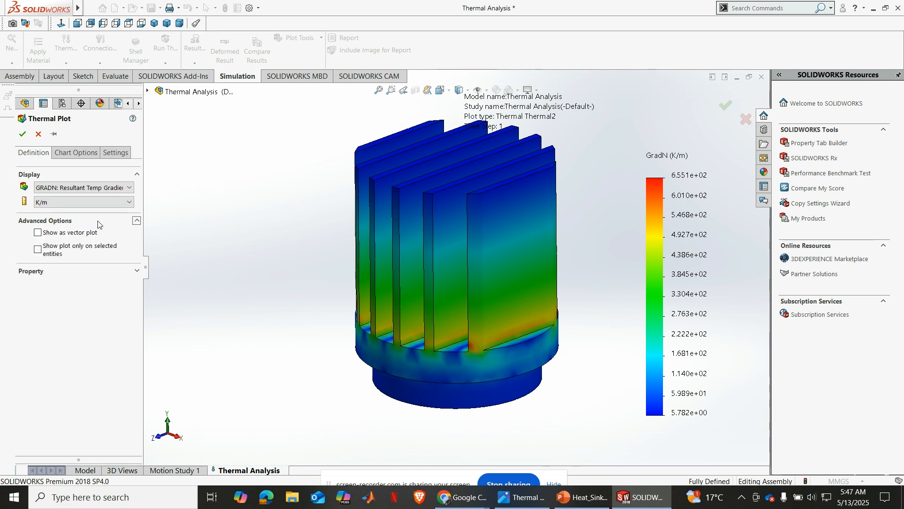
pyautogui.click(41, 235)
pyautogui.click(23, 135)
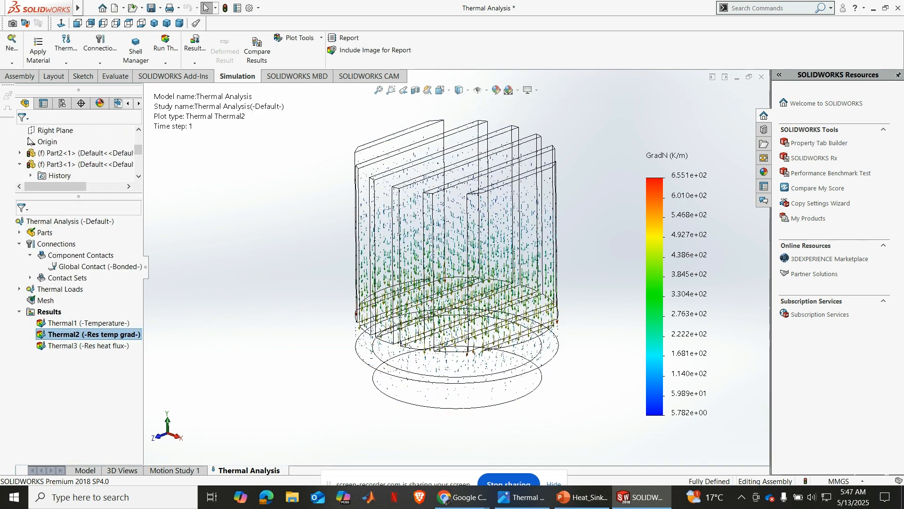
pyautogui.scroll(-5, 530, 269)
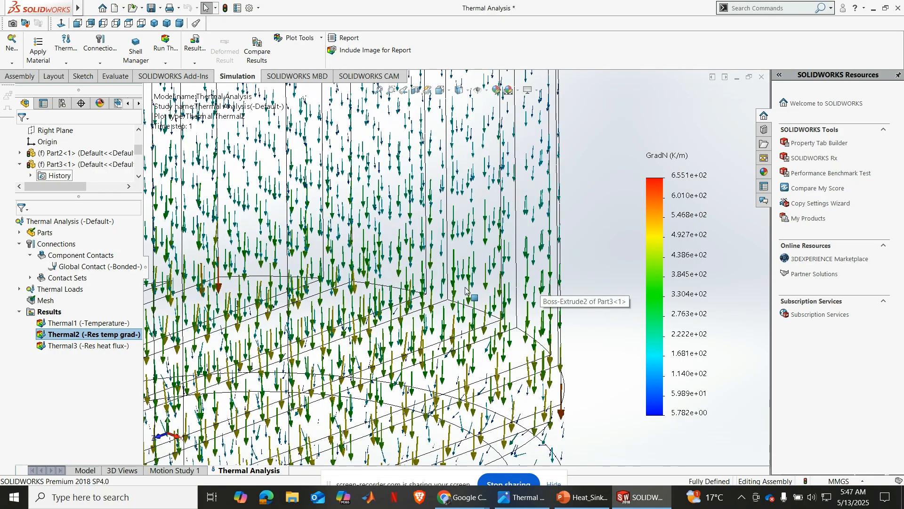
pyautogui.scroll(4, 469, 290)
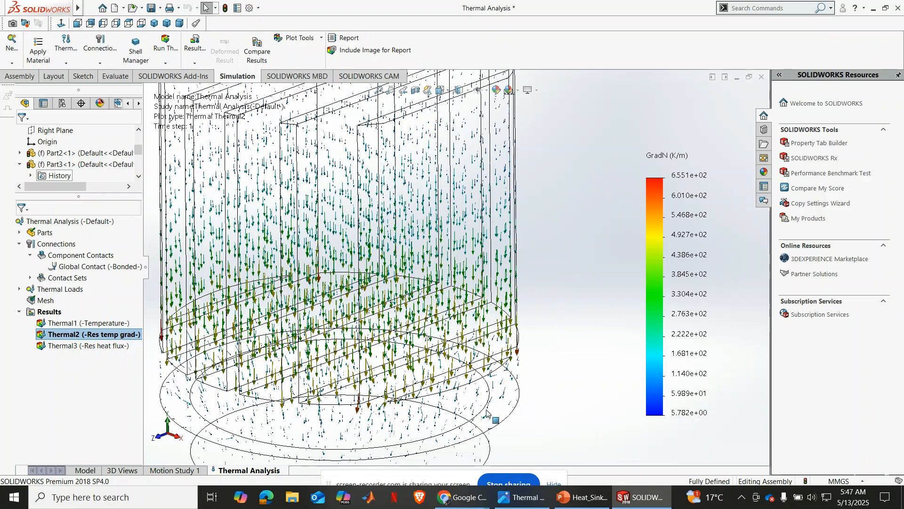
pyautogui.scroll(3, 499, 377)
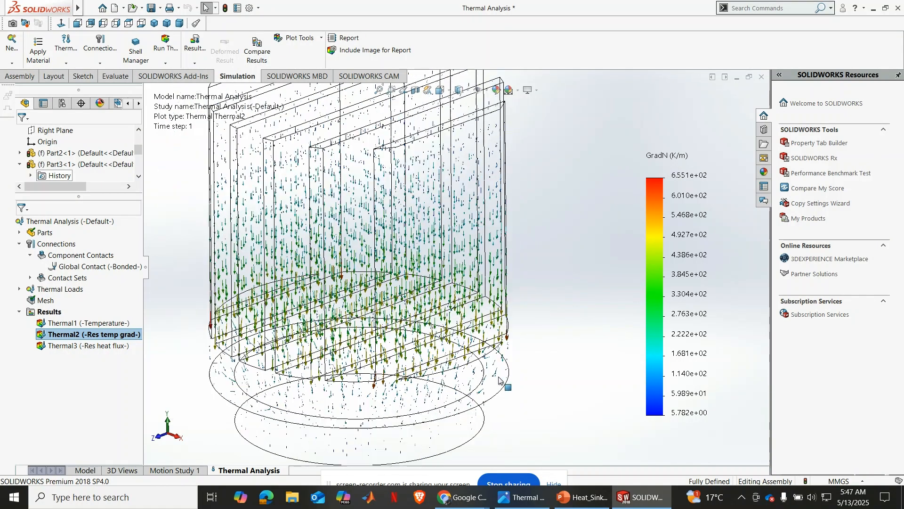
pyautogui.scroll(-2, 428, 358)
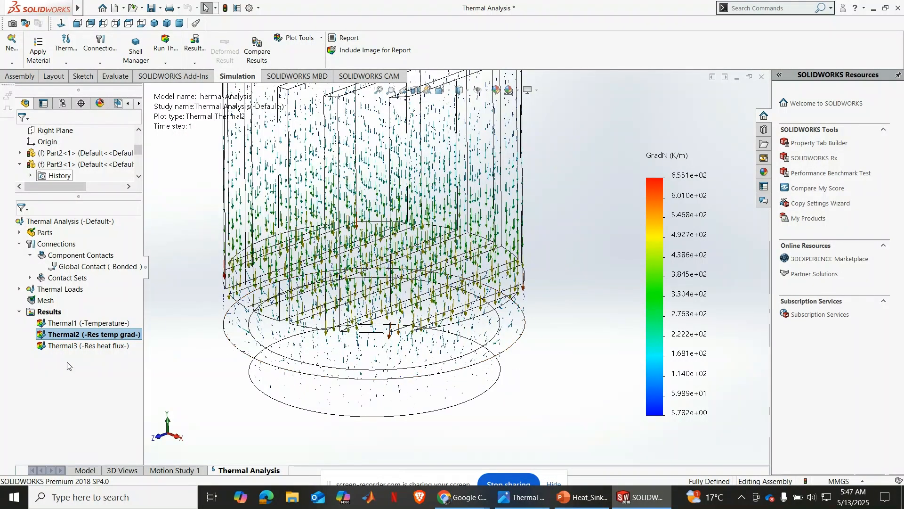
# Show the Thermal3 resultant heat flux plot on the whole heat sink
pyautogui.rightClick(60, 346)
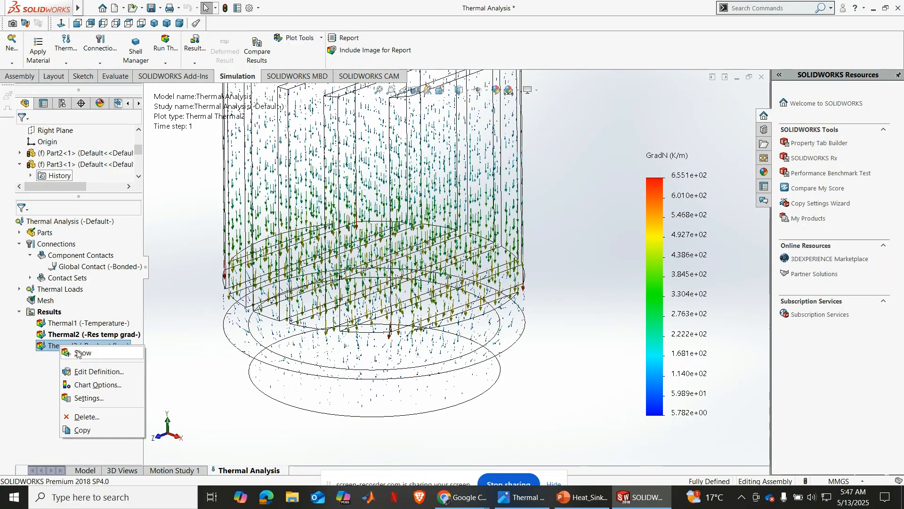
pyautogui.click(78, 353)
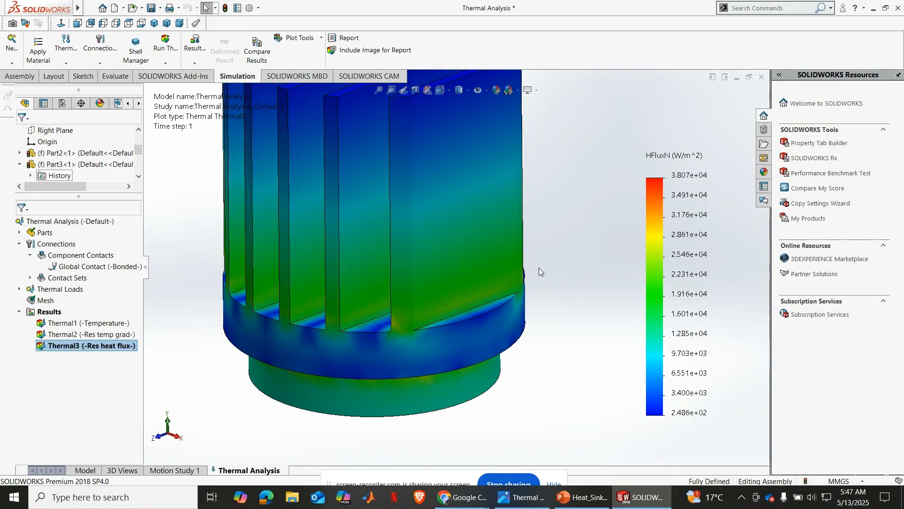
pyautogui.scroll(2, 539, 267)
pyautogui.click(379, 90)
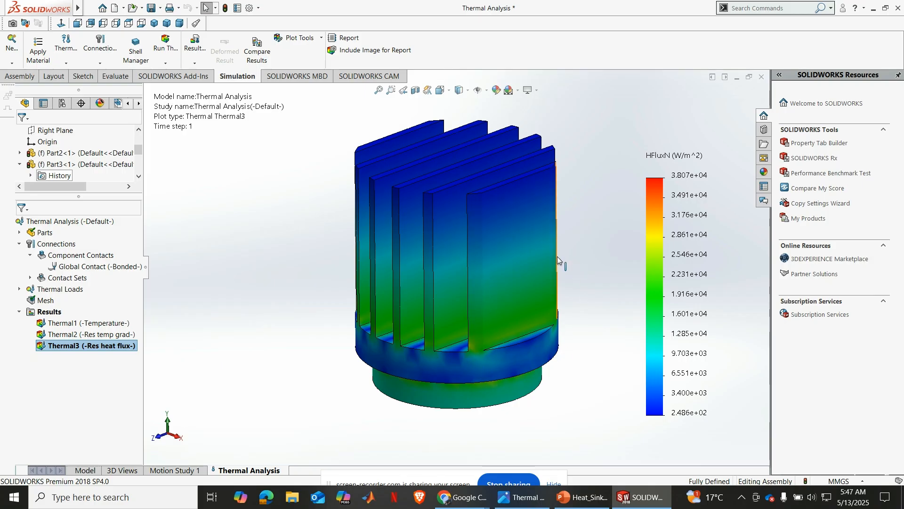
# Show the Thermal3 heat flux as a vector plot and inspect the arrows around the joint between the two parts
pyautogui.rightClick(79, 349)
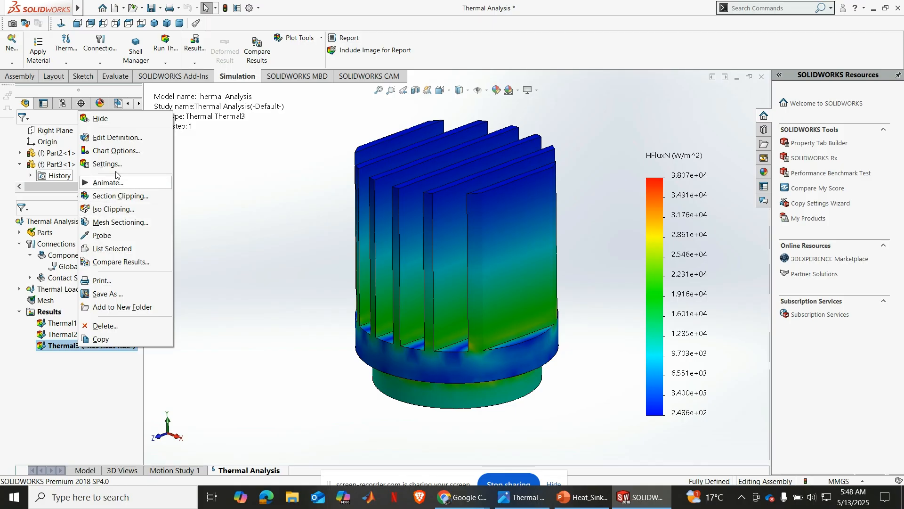
pyautogui.click(117, 149)
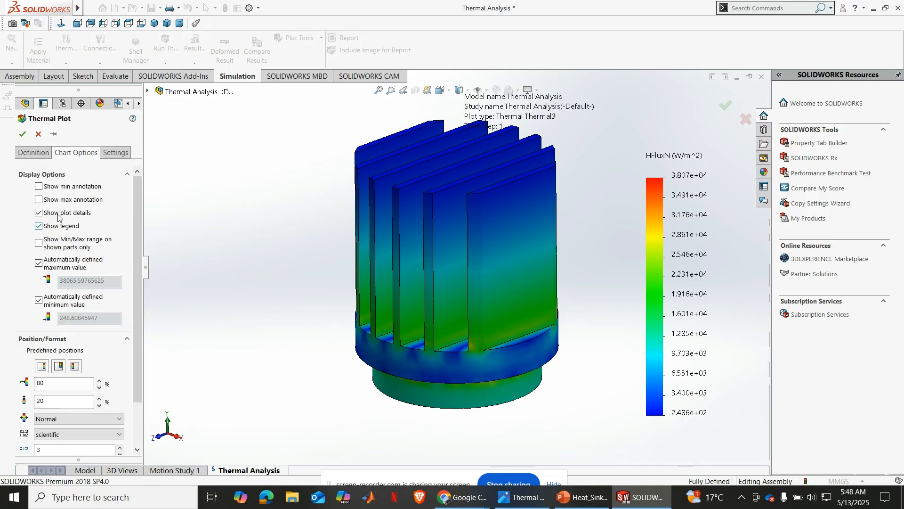
pyautogui.click(34, 154)
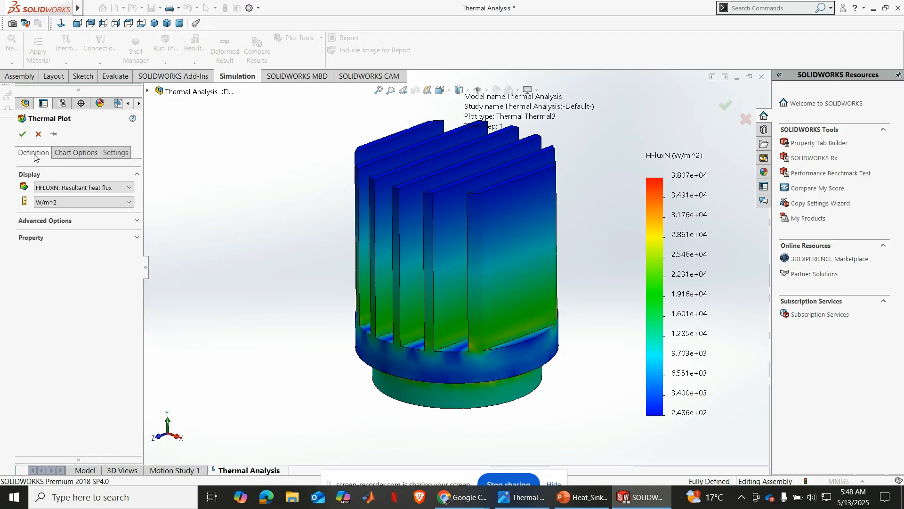
pyautogui.click(111, 221)
pyautogui.click(75, 233)
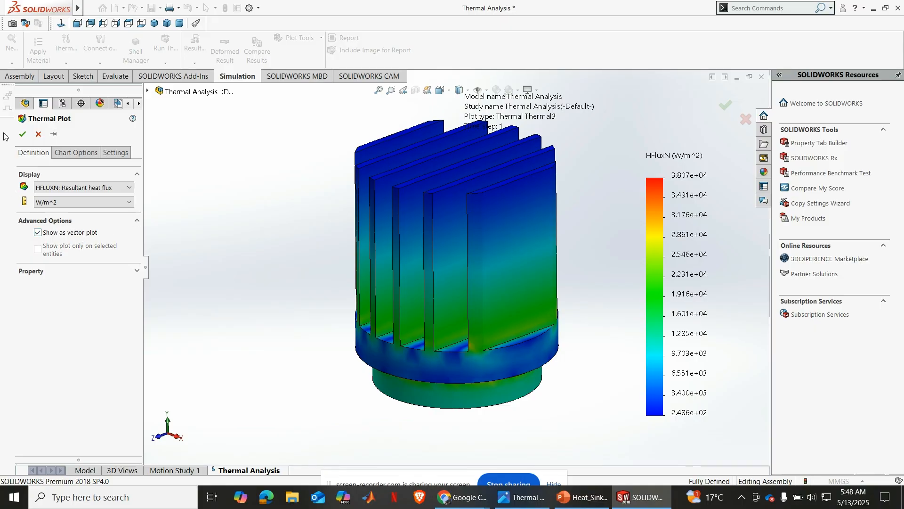
pyautogui.click(22, 135)
pyautogui.scroll(-3, 477, 305)
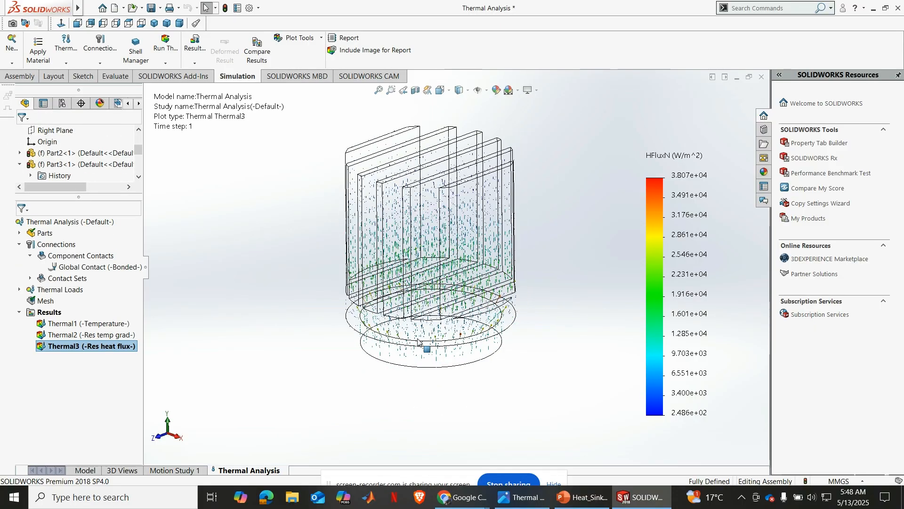
pyautogui.scroll(-3, 477, 305)
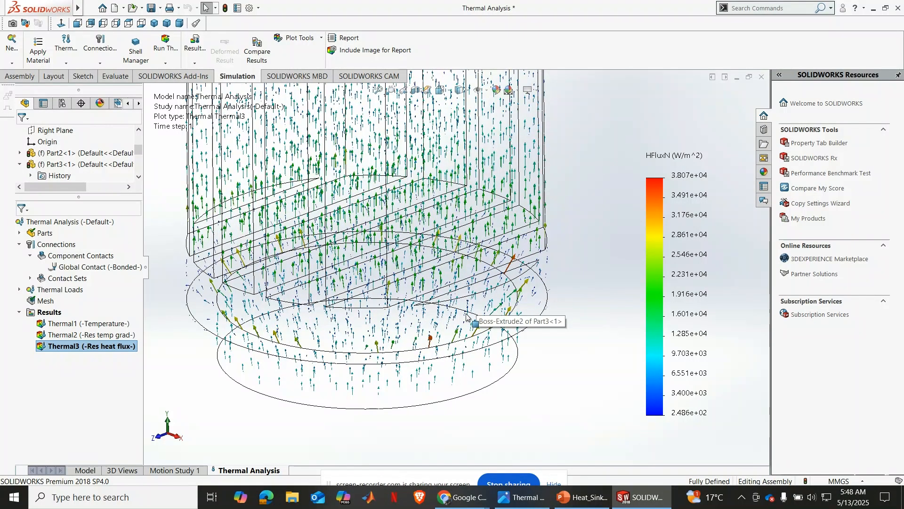
pyautogui.scroll(-2, 463, 312)
pyautogui.scroll(-3, 463, 312)
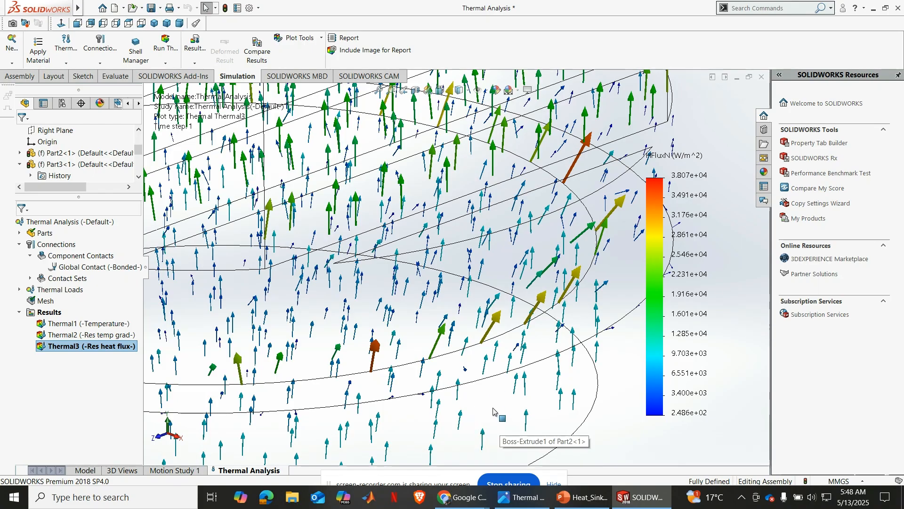
pyautogui.scroll(3, 488, 426)
pyautogui.scroll(2, 485, 428)
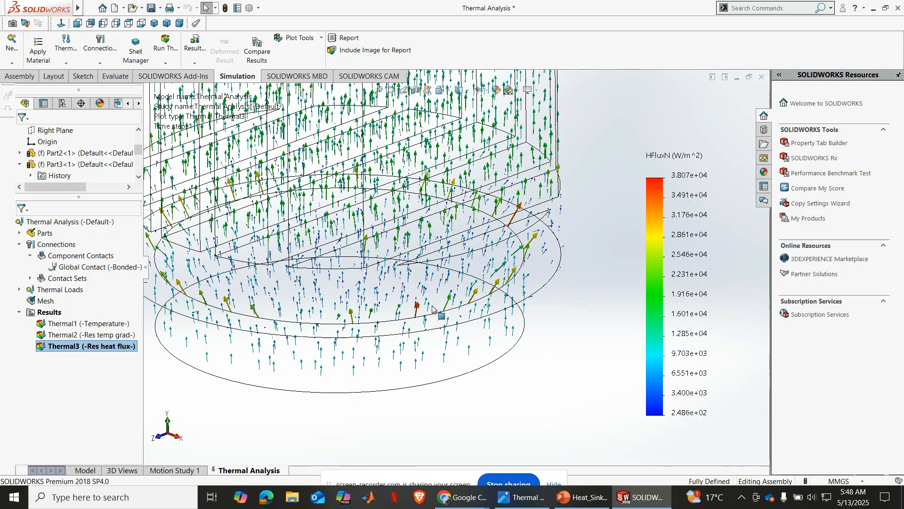
# Take a closer look at the heat flux arrows around the base joint and show the Thermal1 temperature plot
pyautogui.scroll(-2, 472, 233)
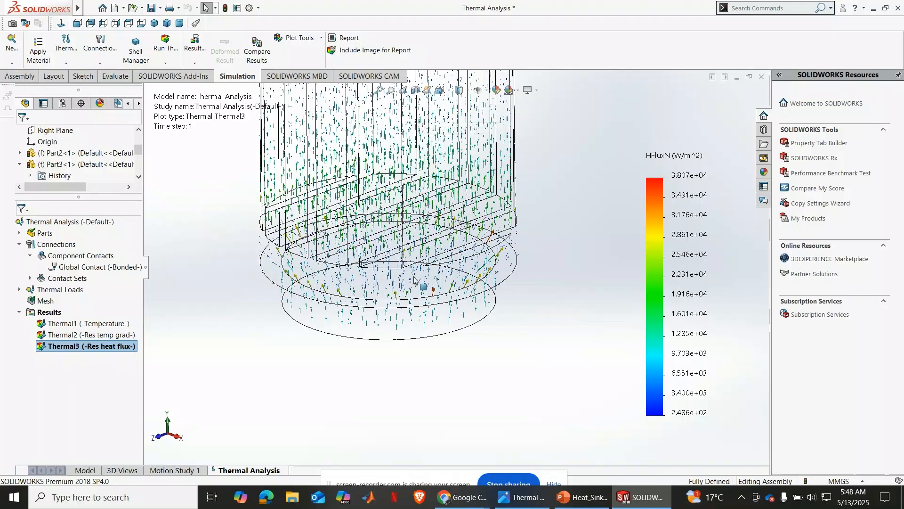
pyautogui.scroll(-1, 472, 232)
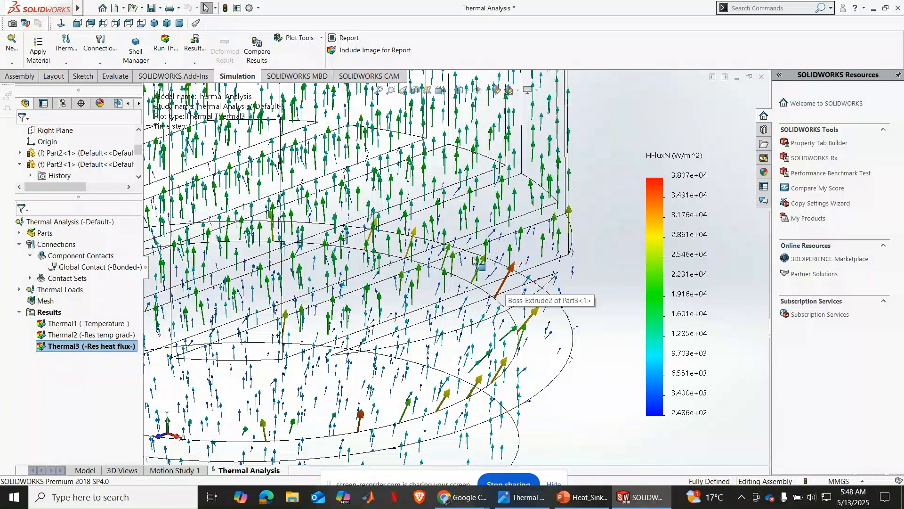
pyautogui.click(391, 91)
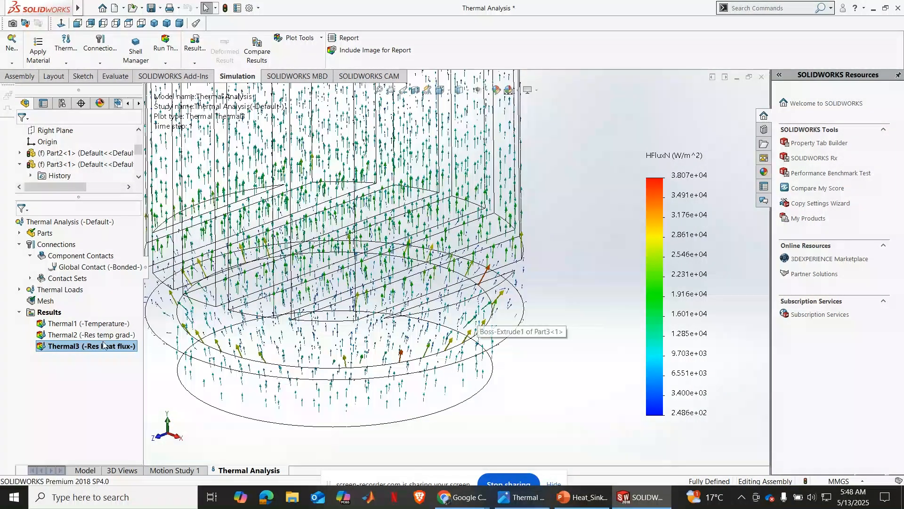
pyautogui.rightClick(50, 312)
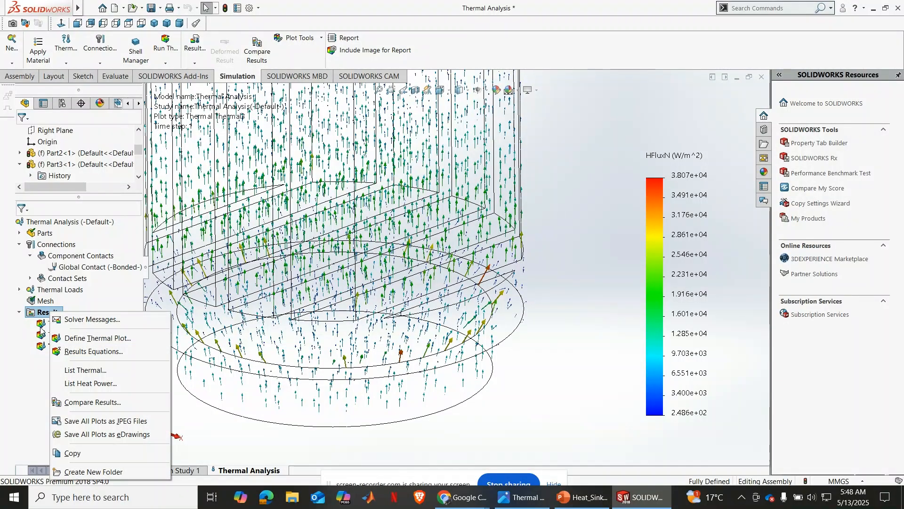
pyautogui.click(47, 323)
pyautogui.rightClick(44, 326)
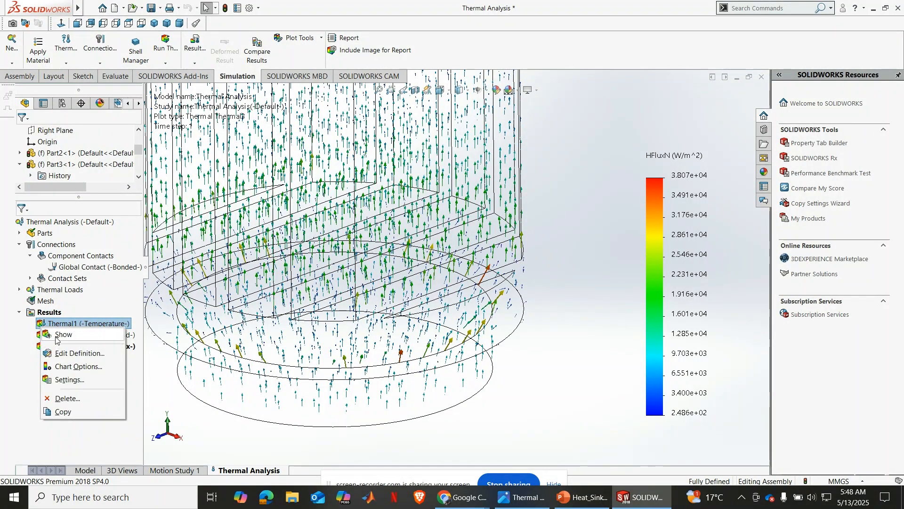
pyautogui.click(56, 335)
# Try to animate the Thermal1 temperature plot
pyautogui.rightClick(62, 324)
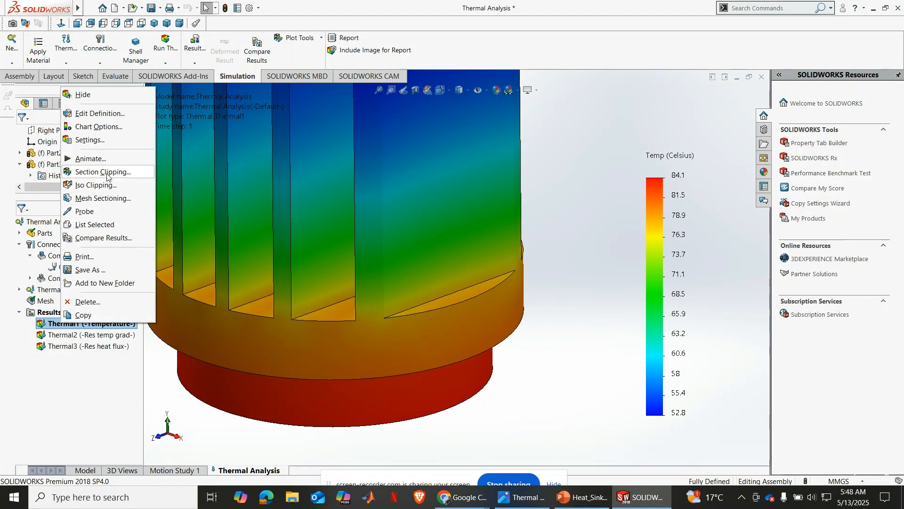
pyautogui.click(92, 159)
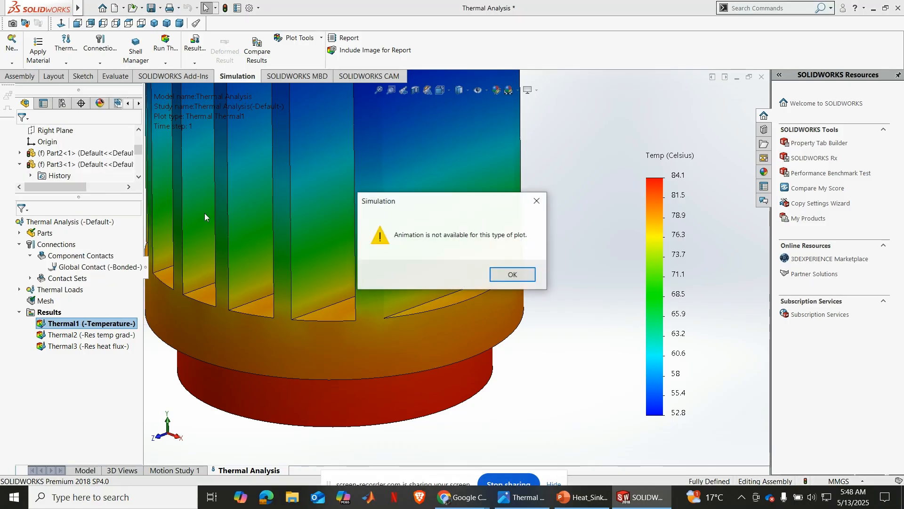
pyautogui.click(534, 202)
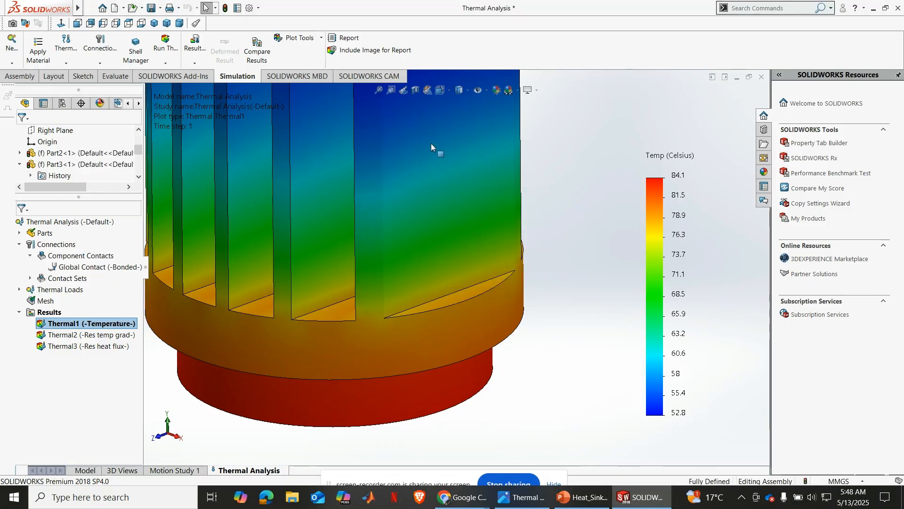
# View the Thermal1 temperature plot of the whole heat sink in the standard isometric orientation
pyautogui.click(379, 90)
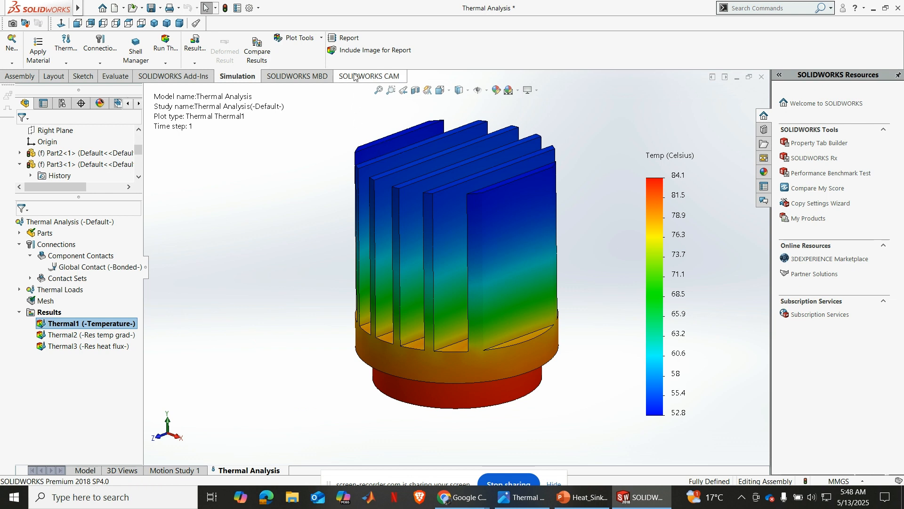
pyautogui.click(154, 23)
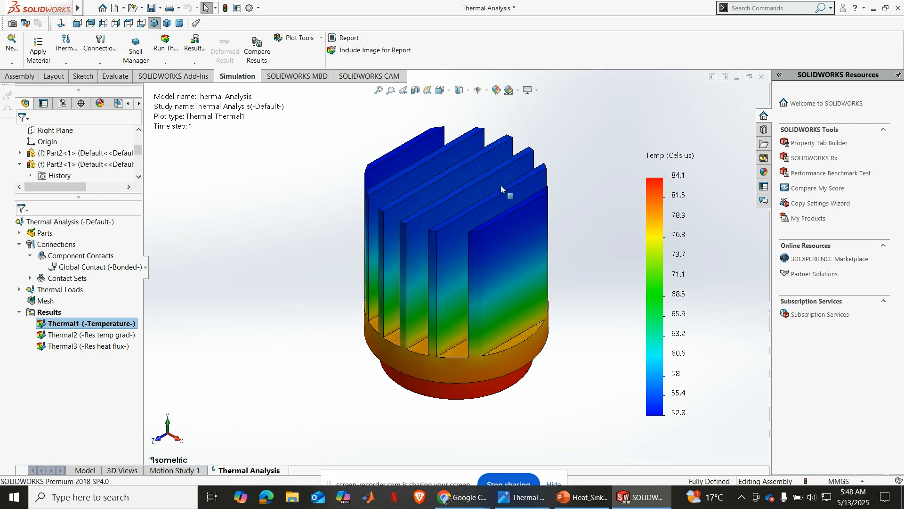
pyautogui.scroll(-2, 561, 206)
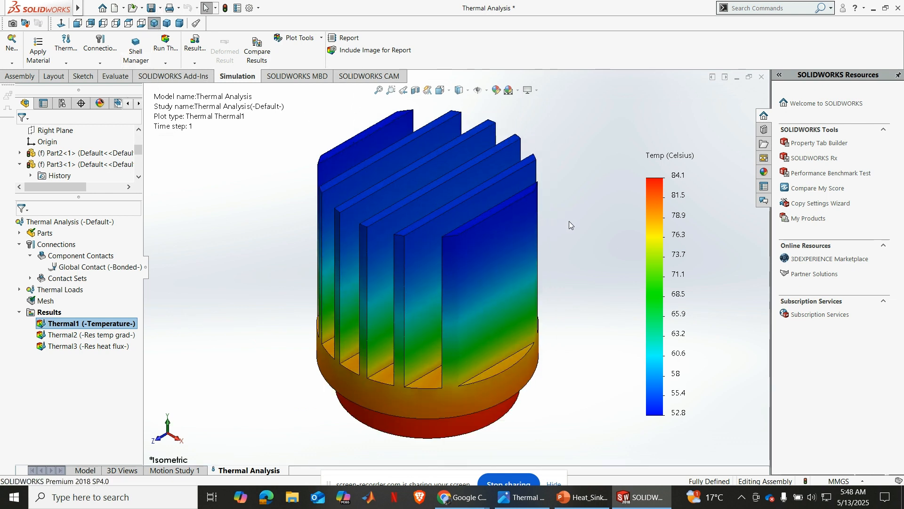